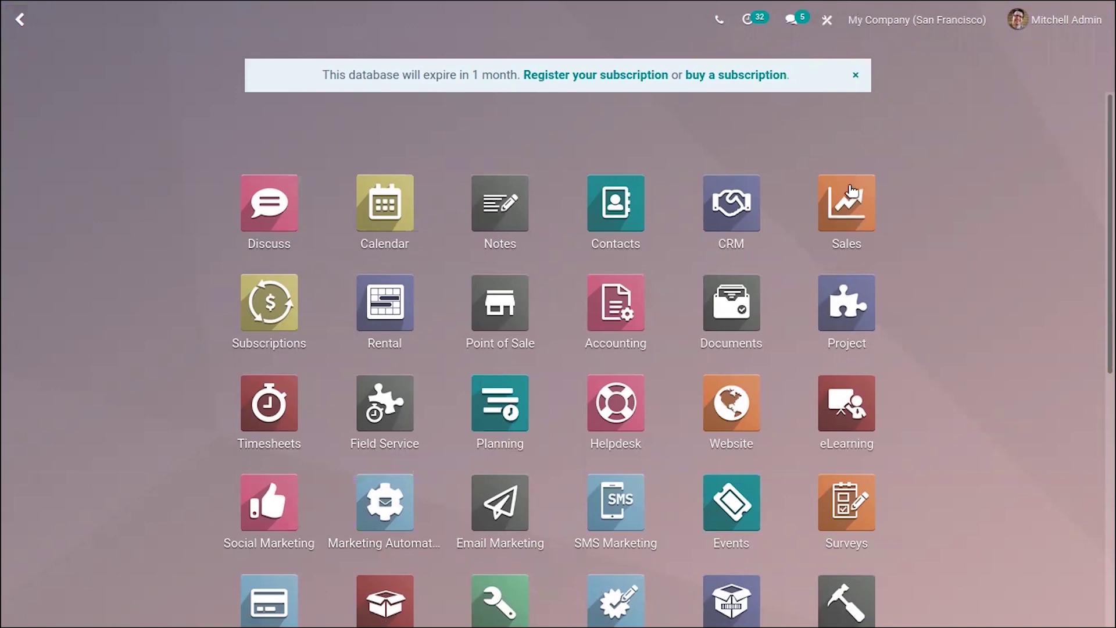
# Step: Mark the Car Travel Expenses product as a favorite in the Sales product list
pyautogui.click(851, 192)
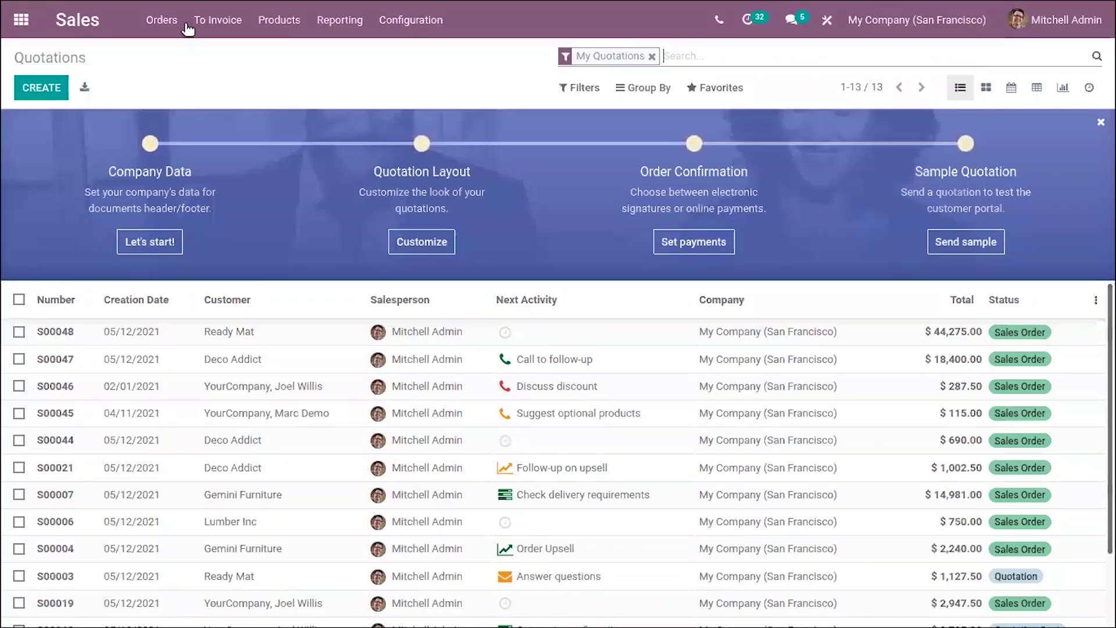
pyautogui.click(279, 19)
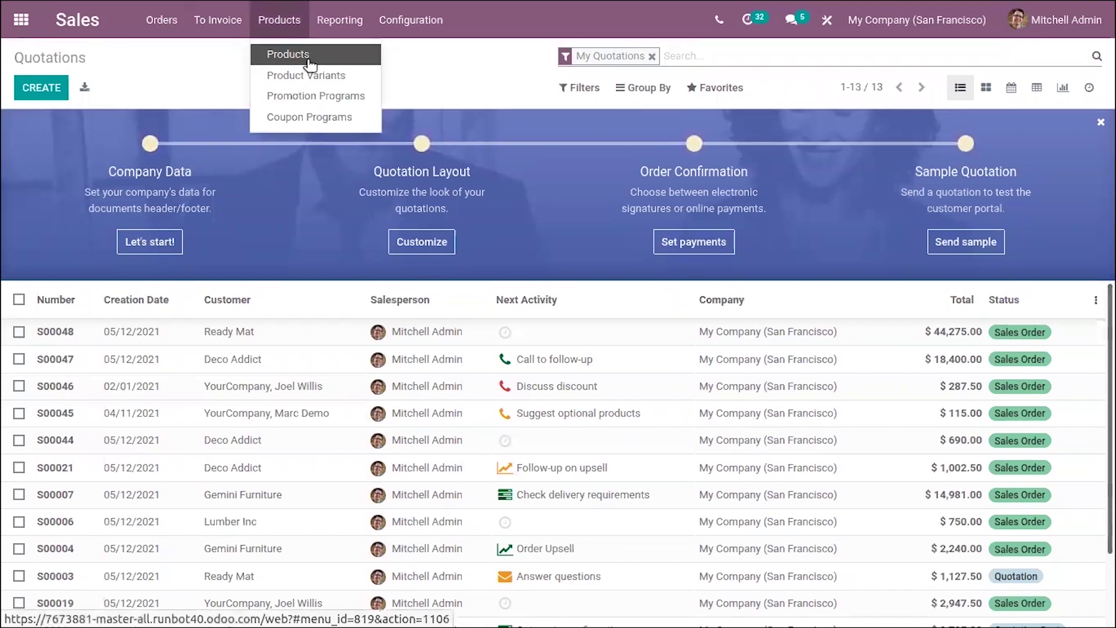
pyautogui.click(310, 56)
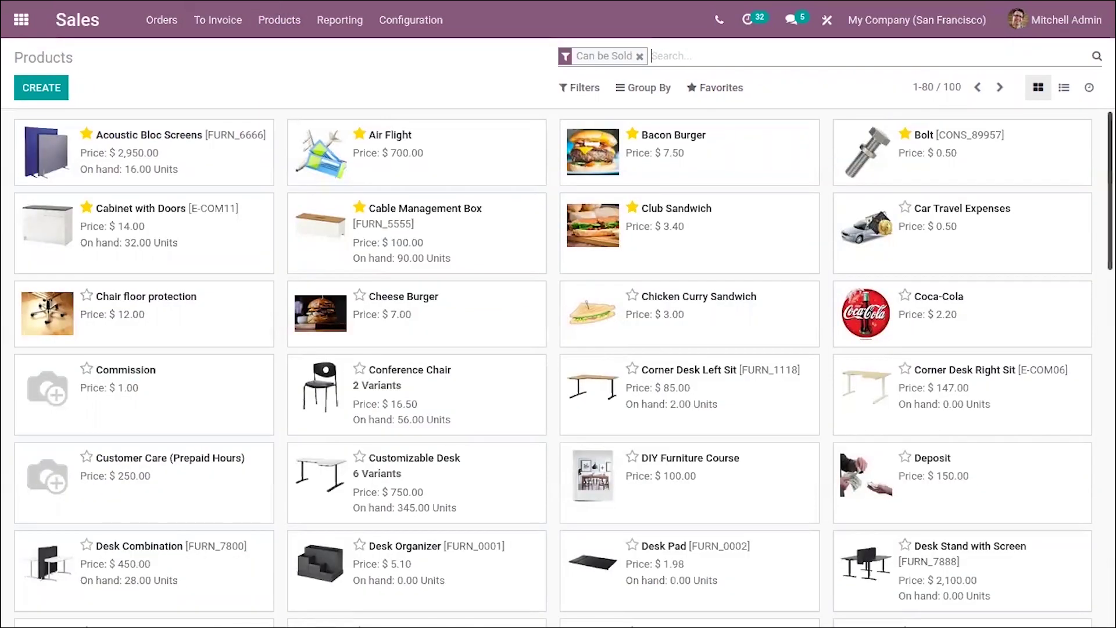
pyautogui.scroll(-3, 903, 201)
pyautogui.scroll(-3, 841, 267)
pyautogui.scroll(6, 841, 267)
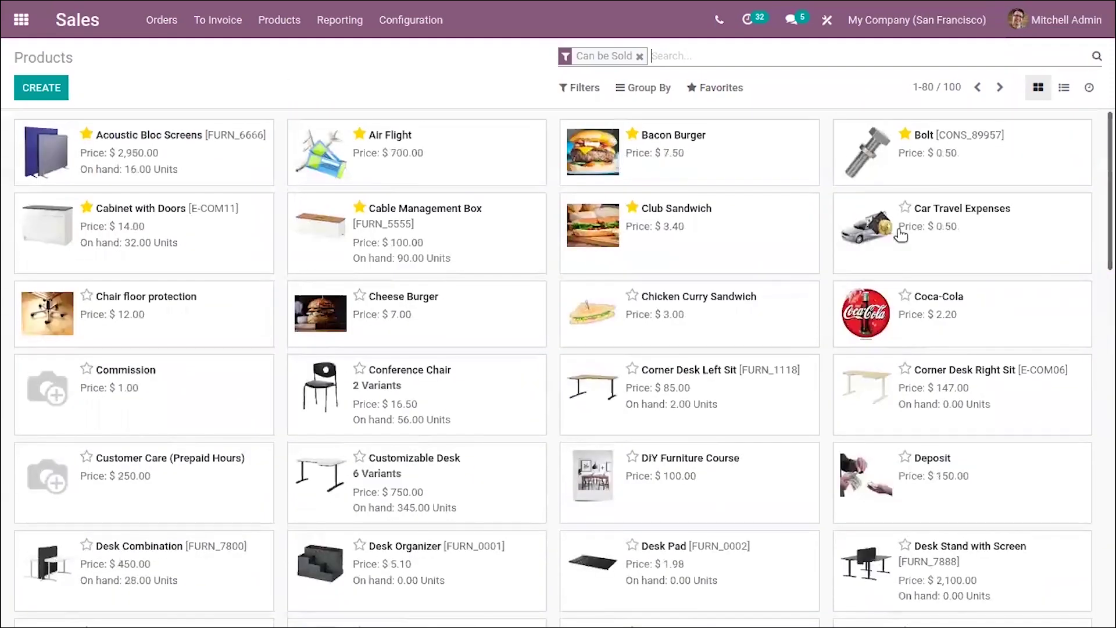
pyautogui.click(906, 208)
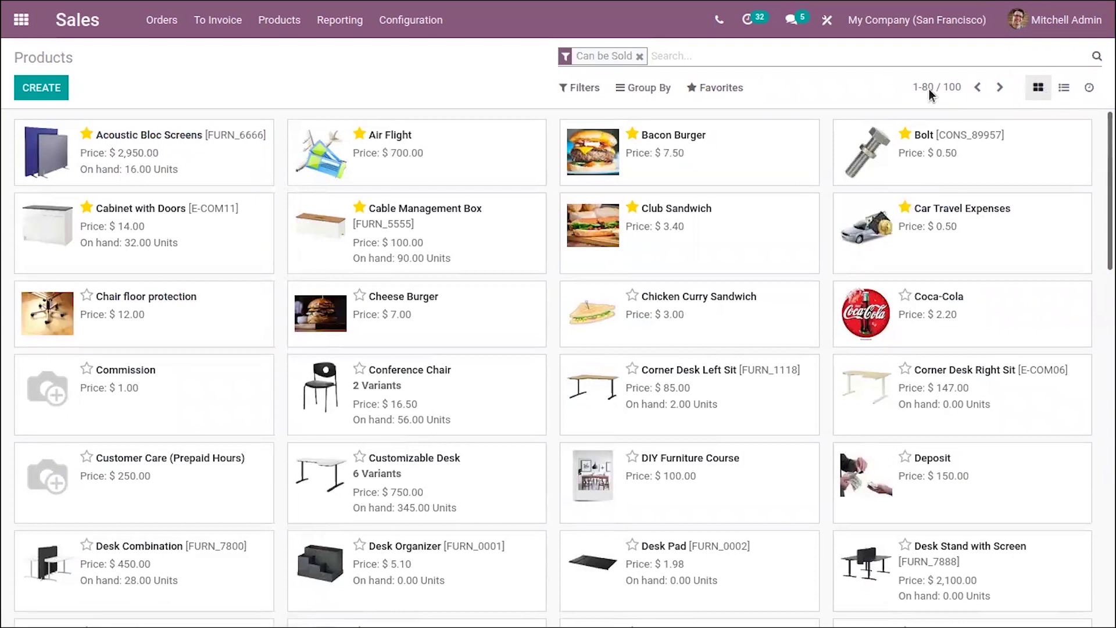
# Step: Filter the sellable products to show only Favorites
pyautogui.click(584, 91)
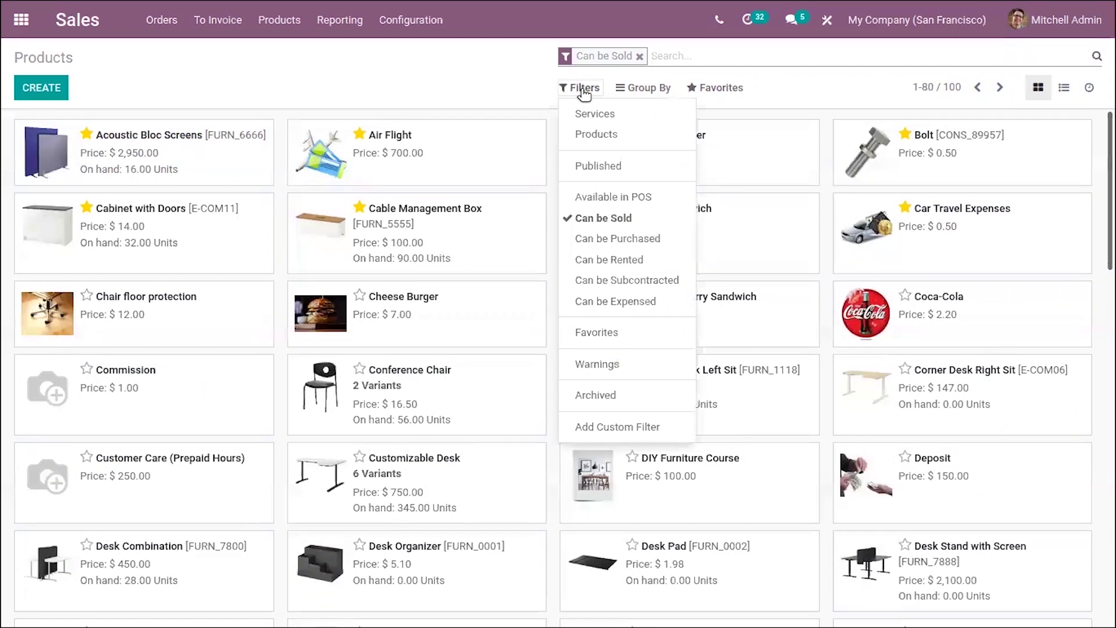
pyautogui.click(602, 331)
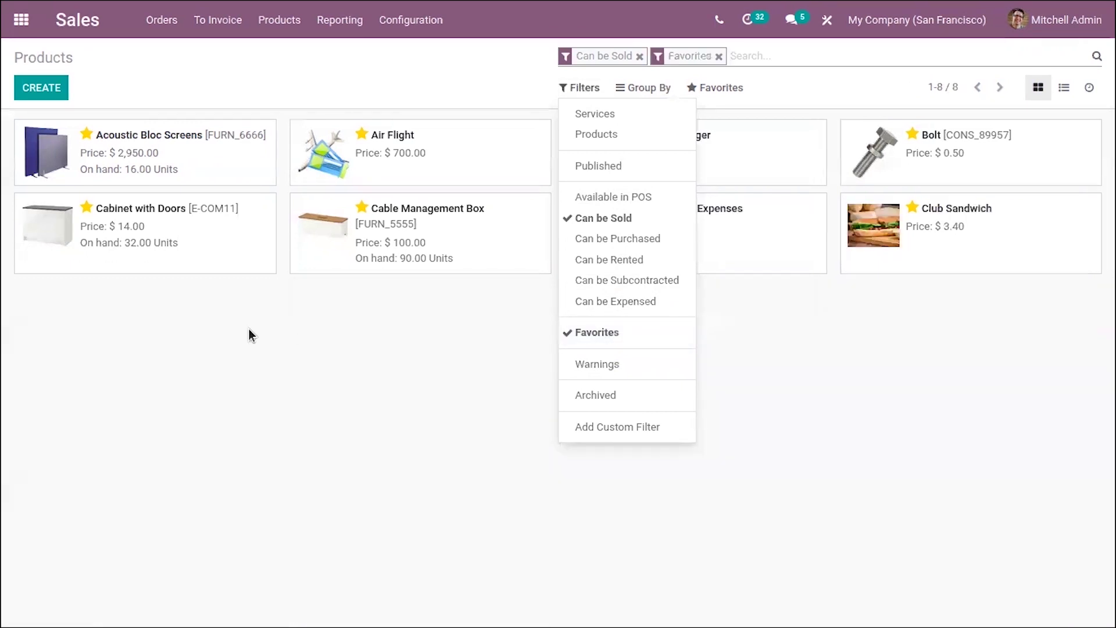
pyautogui.click(246, 331)
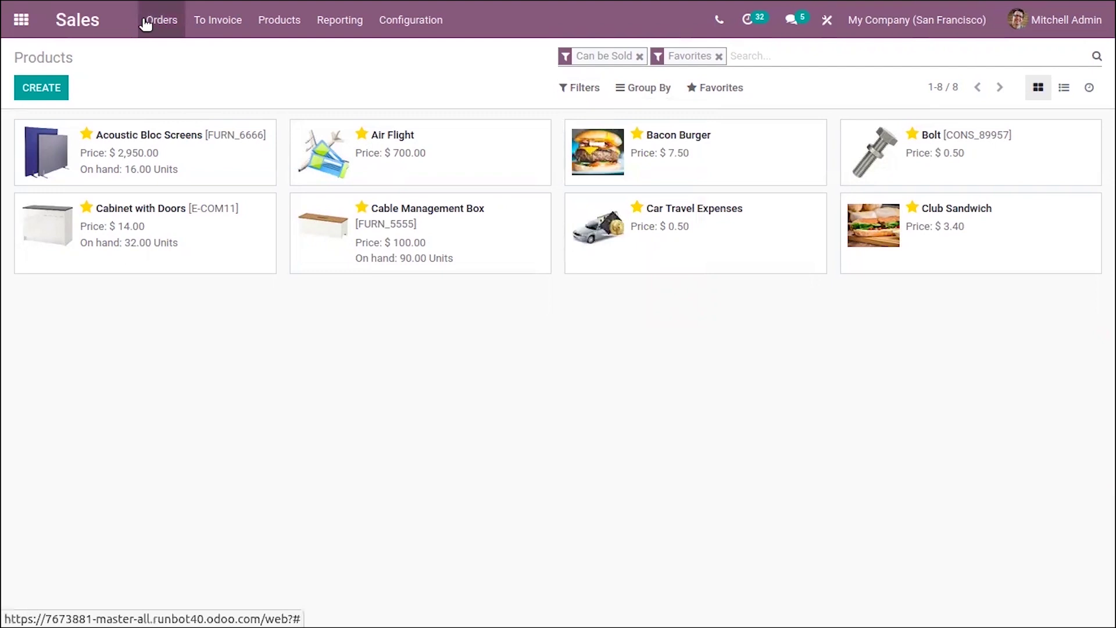
# Step: Enable the Is Gift Card option on the Acoustic Bloc Screens product and save the record
pyautogui.click(187, 187)
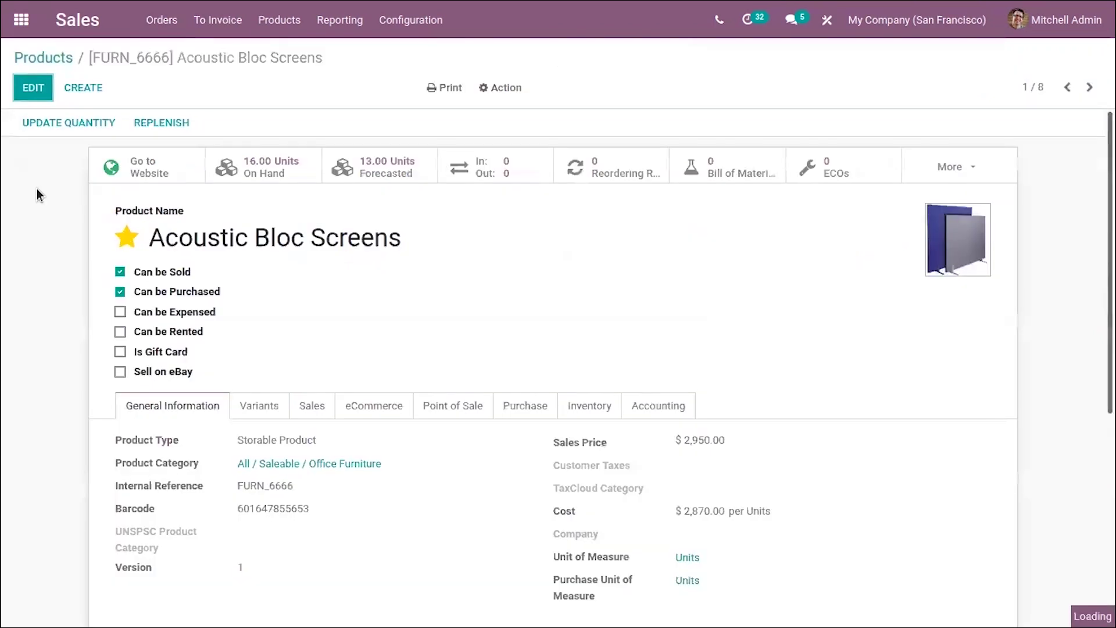
pyautogui.click(131, 354)
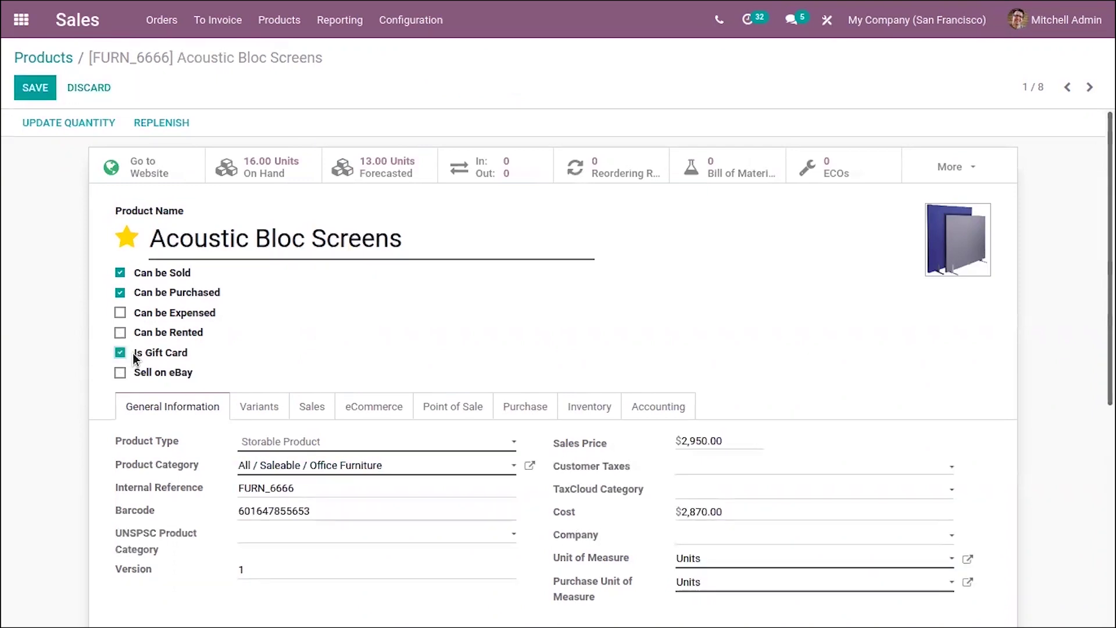
pyautogui.moveTo(144, 358)
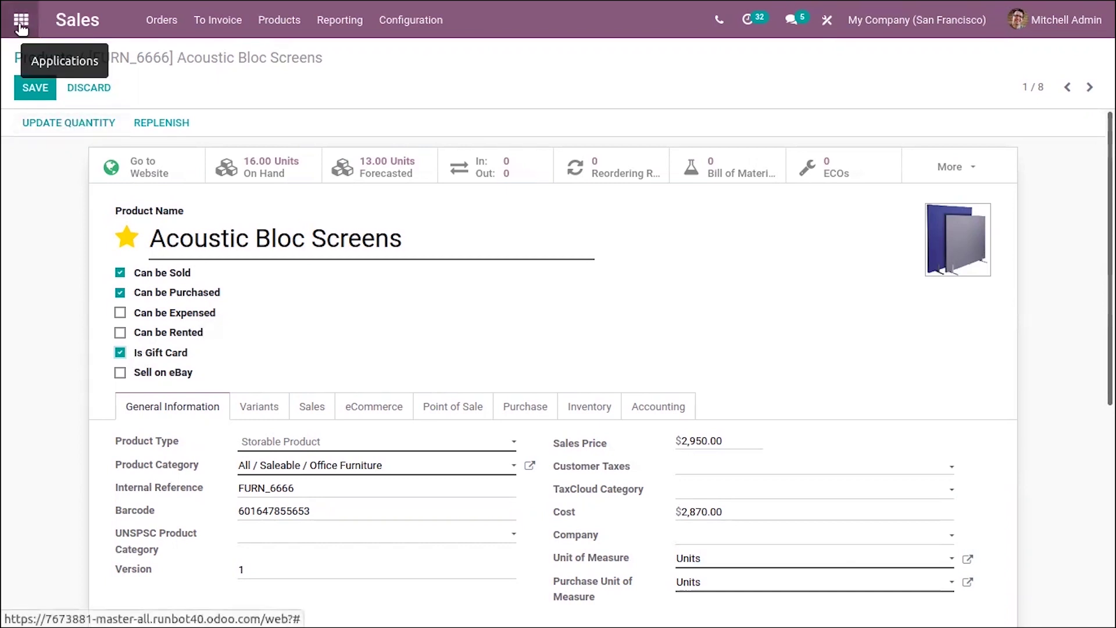
pyautogui.click(44, 100)
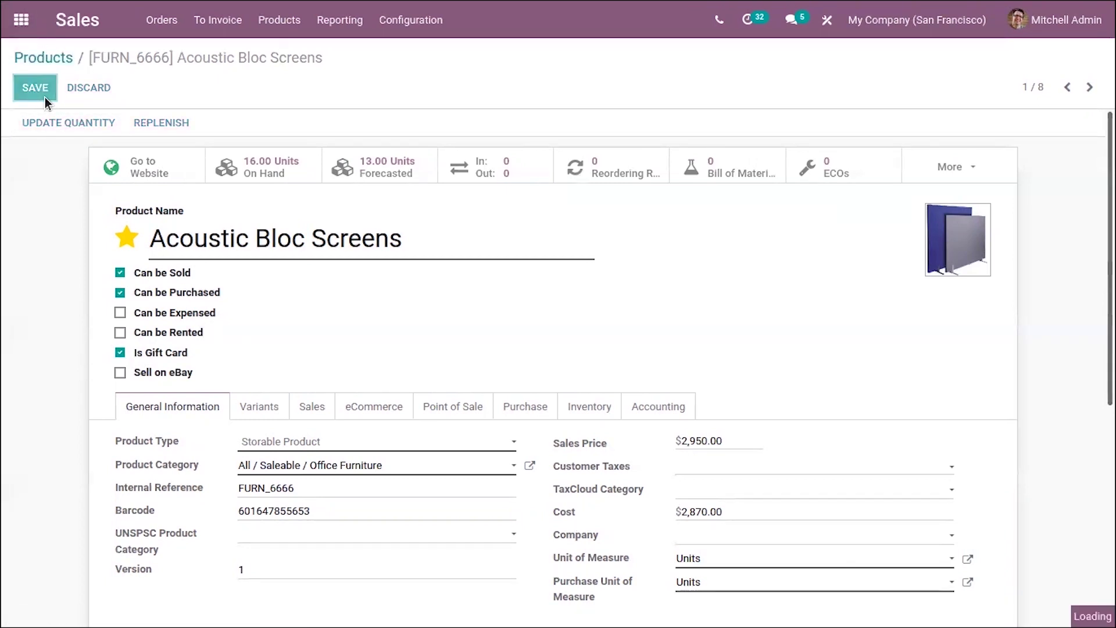
# Step: Switch to the Website app and display the eCommerce gift cards list
pyautogui.click(18, 19)
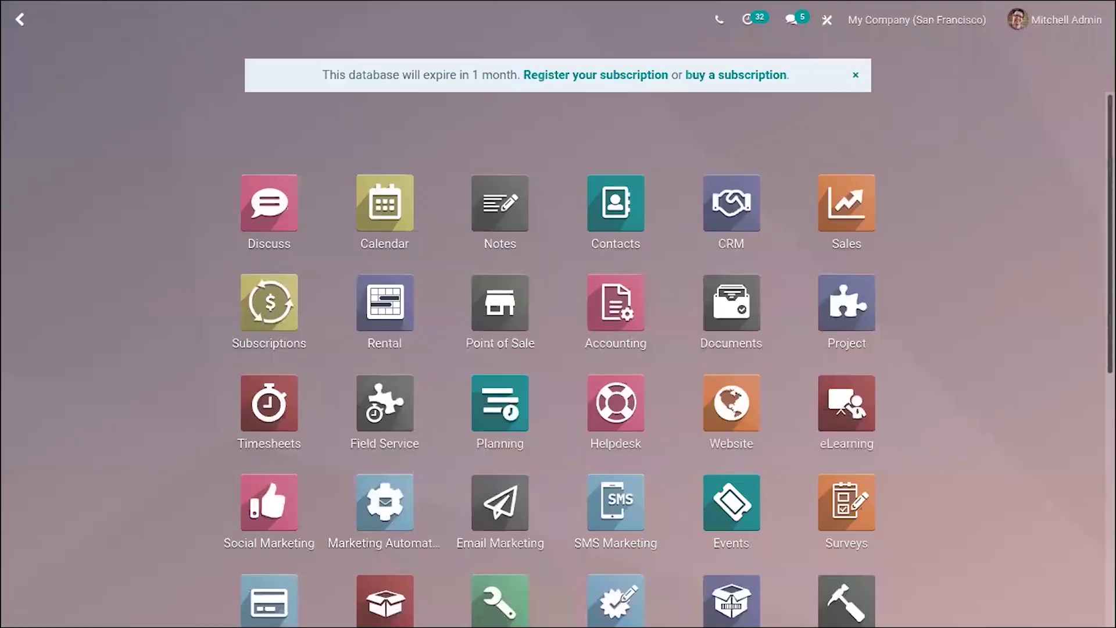
pyautogui.write('we')
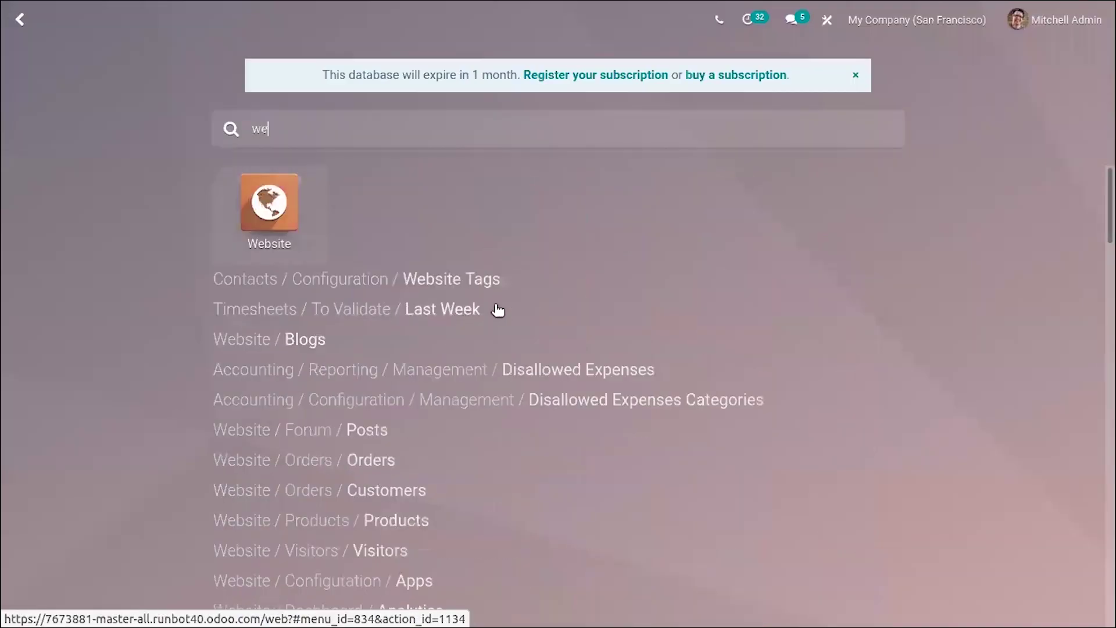
pyautogui.click(300, 226)
pyautogui.click(289, 205)
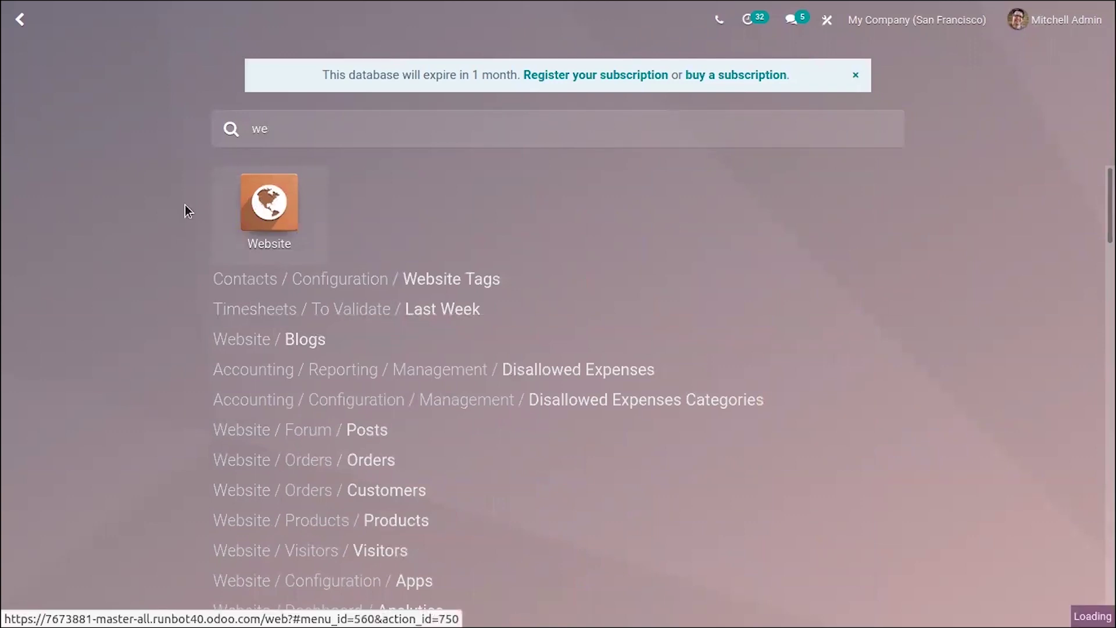
pyautogui.click(277, 227)
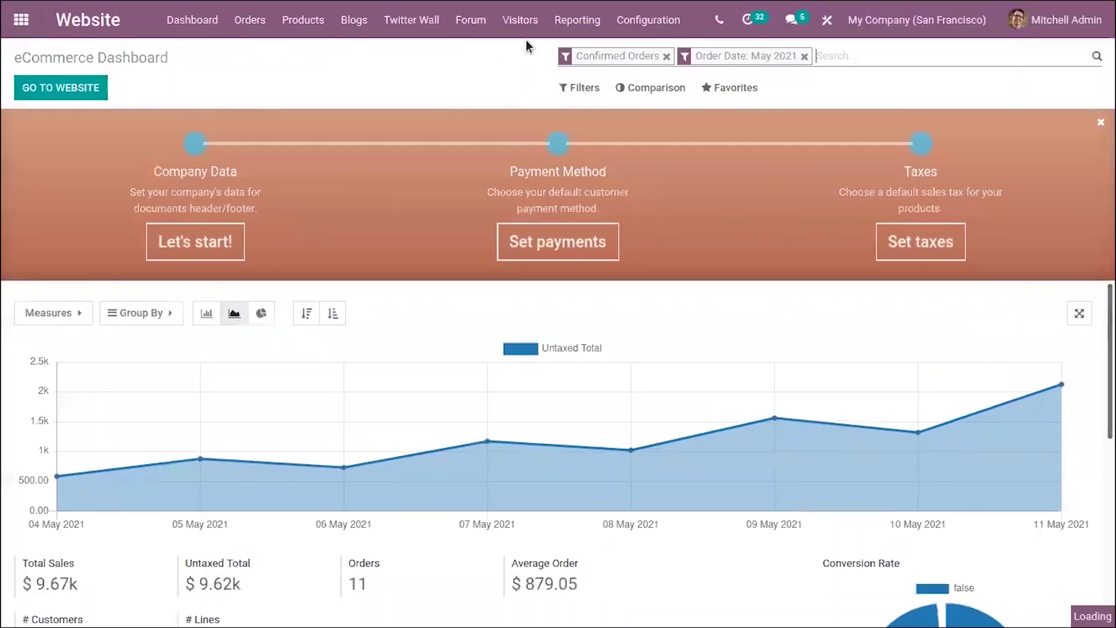
pyautogui.click(644, 24)
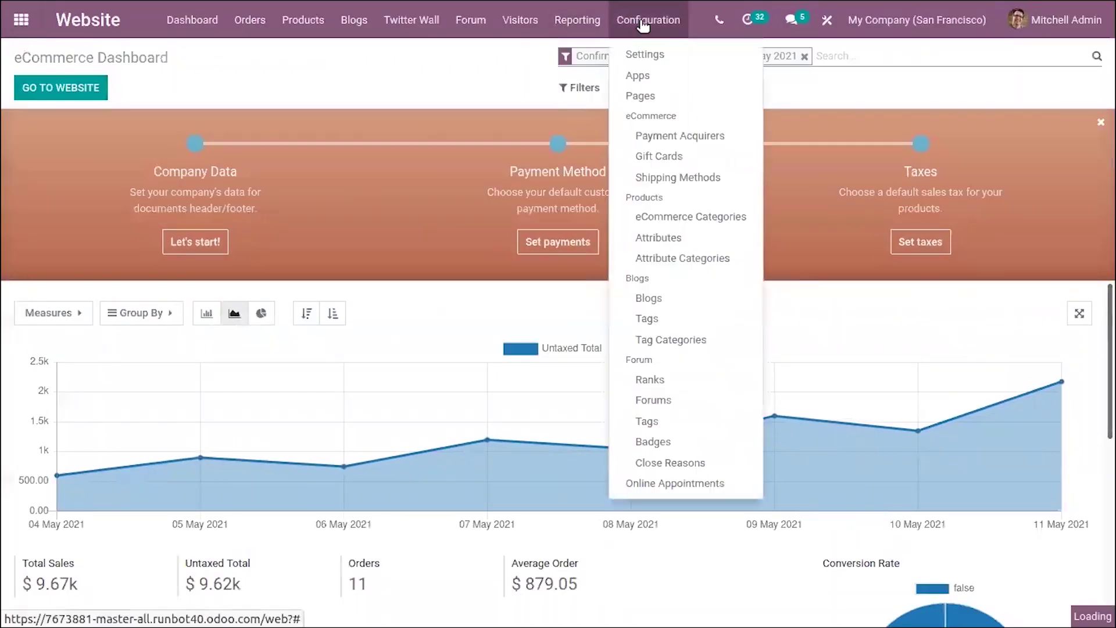
pyautogui.click(675, 156)
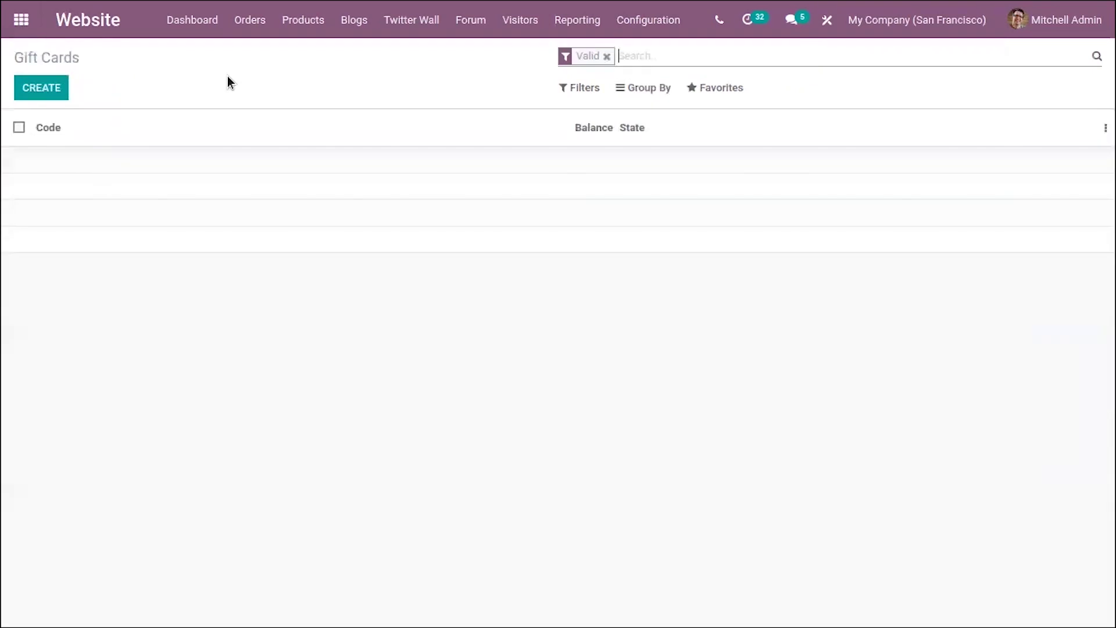
# Step: Return to the Sales app and display the list of product attributes
pyautogui.click(21, 21)
pyautogui.write('s')
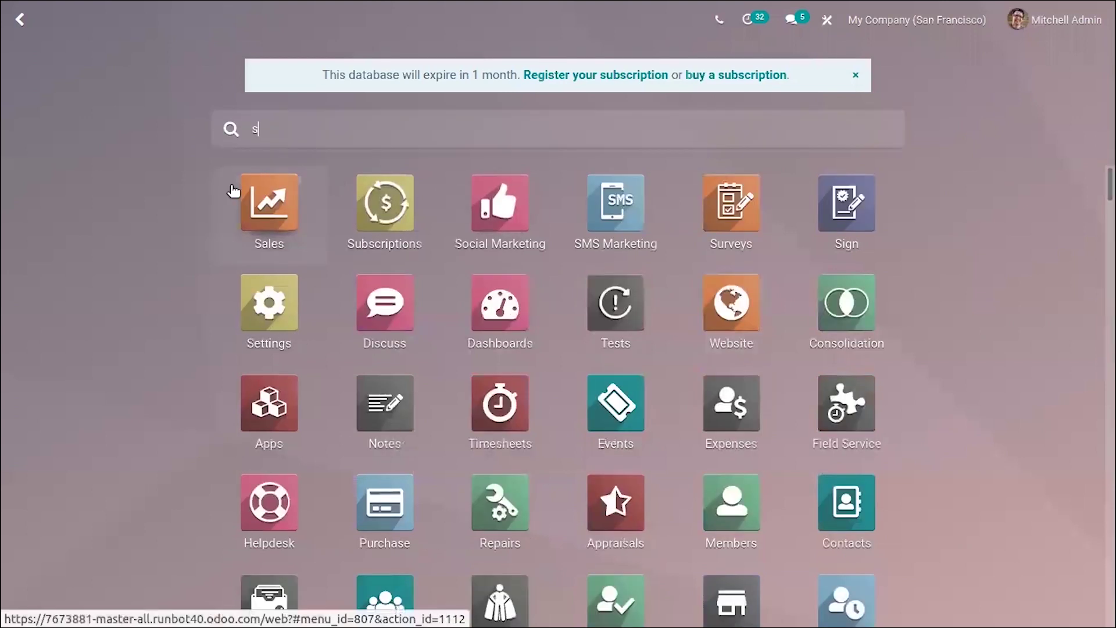
pyautogui.click(285, 223)
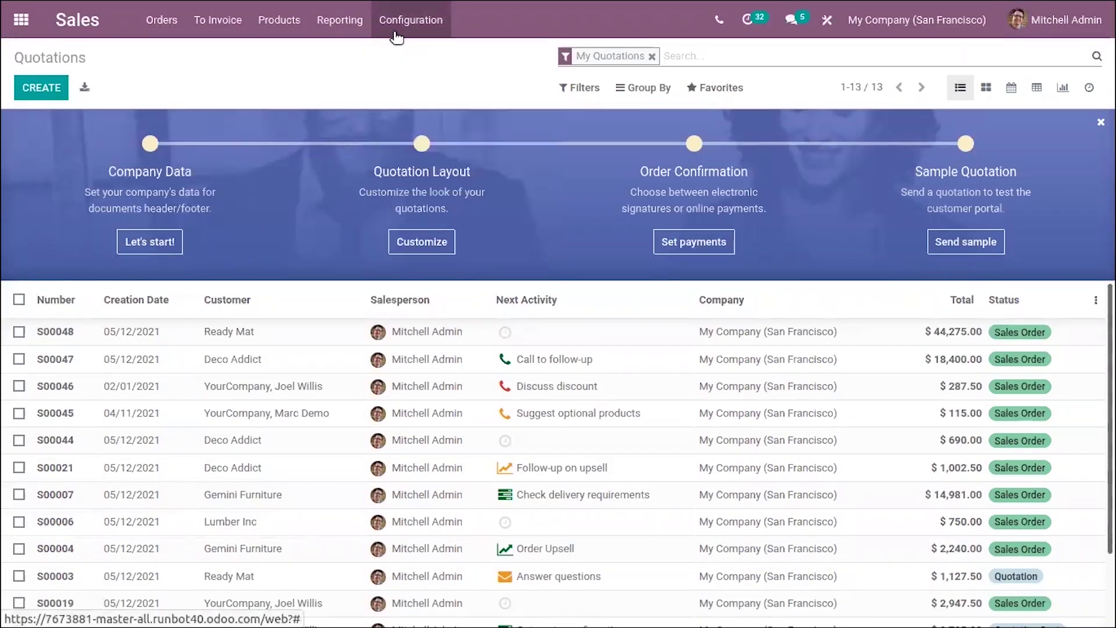
pyautogui.click(398, 37)
pyautogui.click(434, 194)
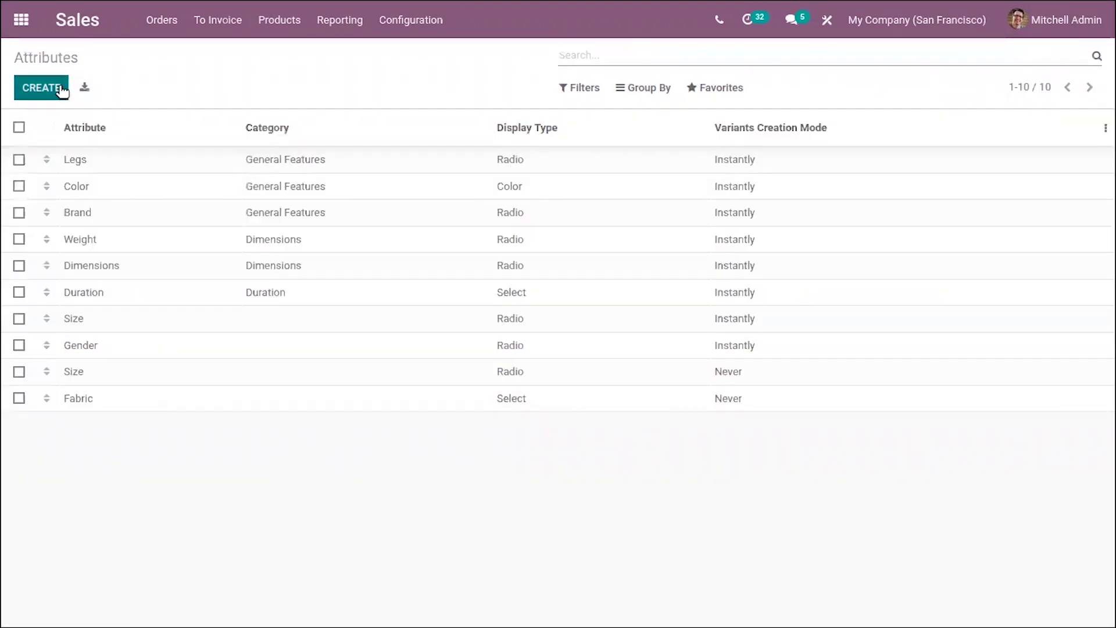
# Step: Try the Pills display type on a new product attribute, restore Radio, and discard the unsaved attribute
pyautogui.click(41, 87)
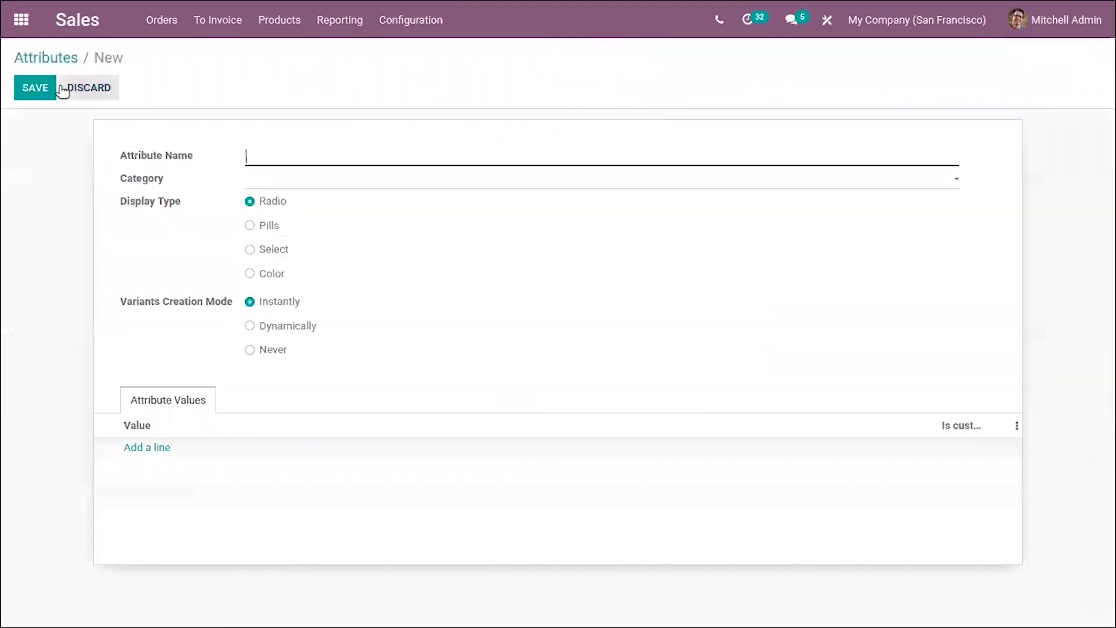
pyautogui.click(274, 186)
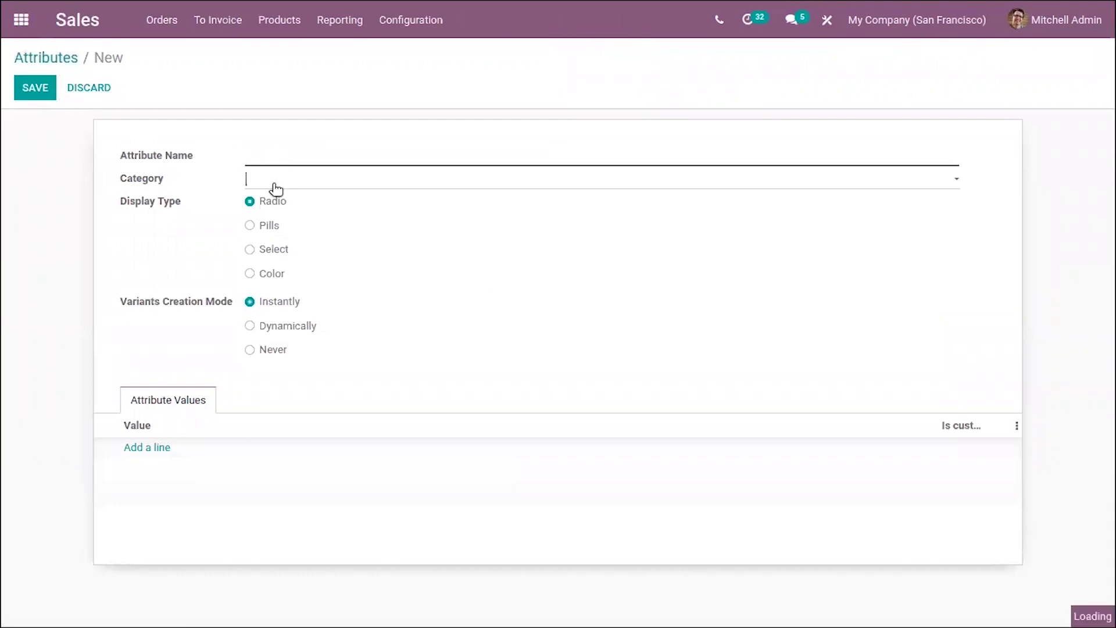
pyautogui.click(173, 226)
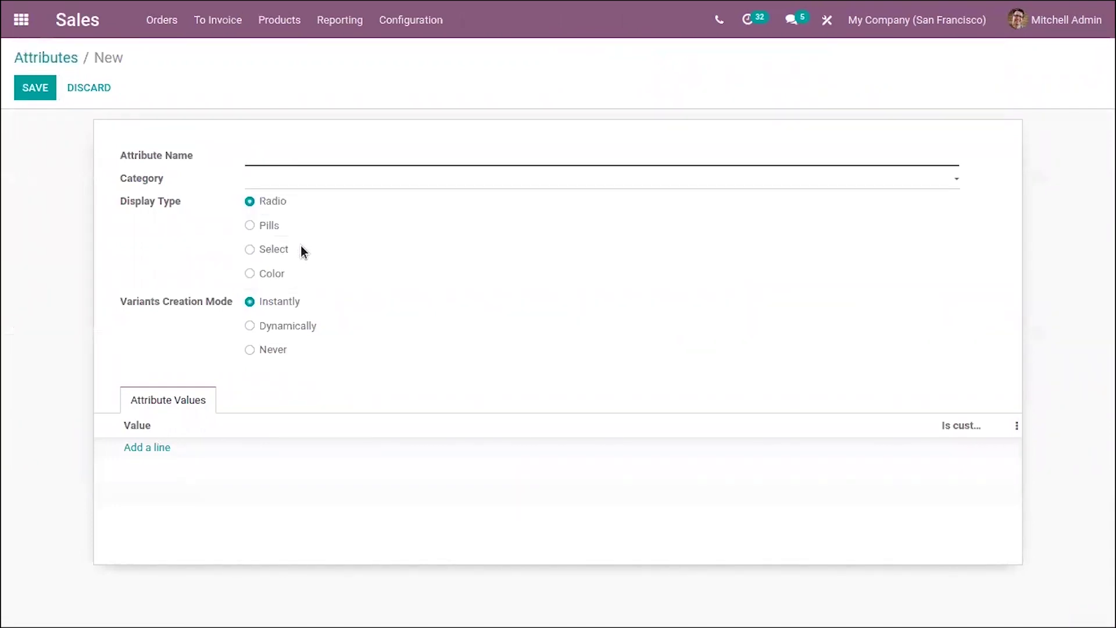
pyautogui.click(265, 228)
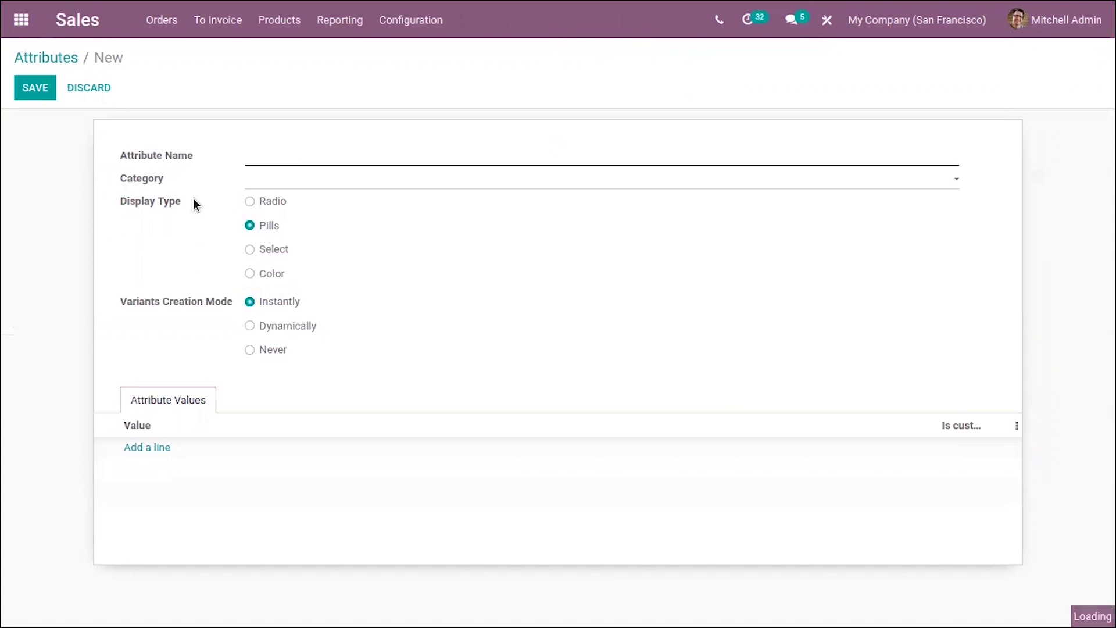
pyautogui.click(284, 197)
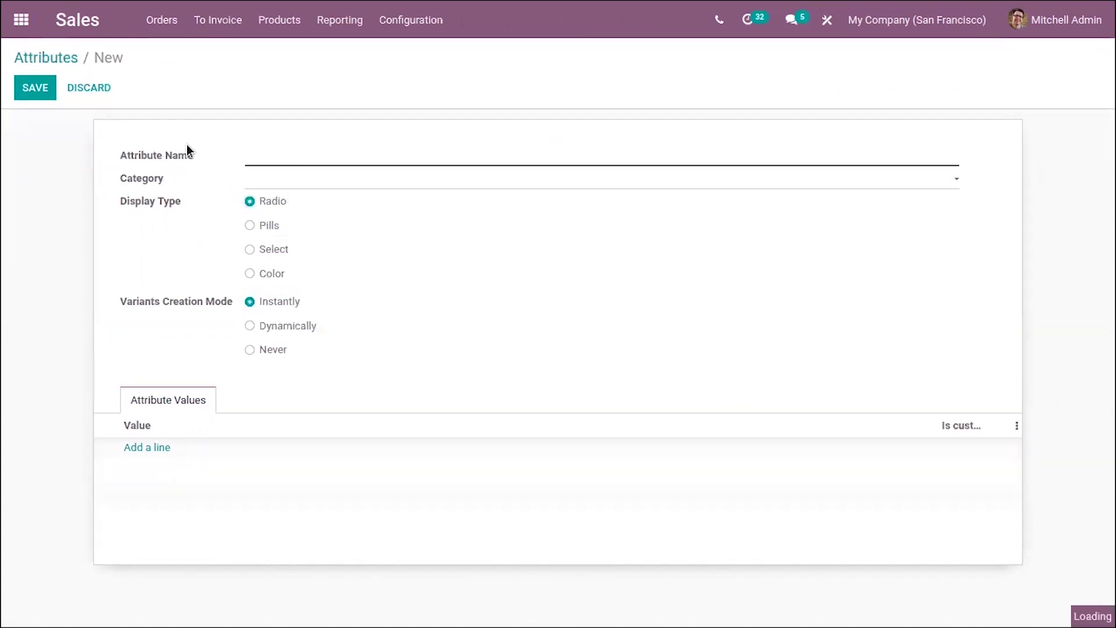
pyautogui.click(30, 55)
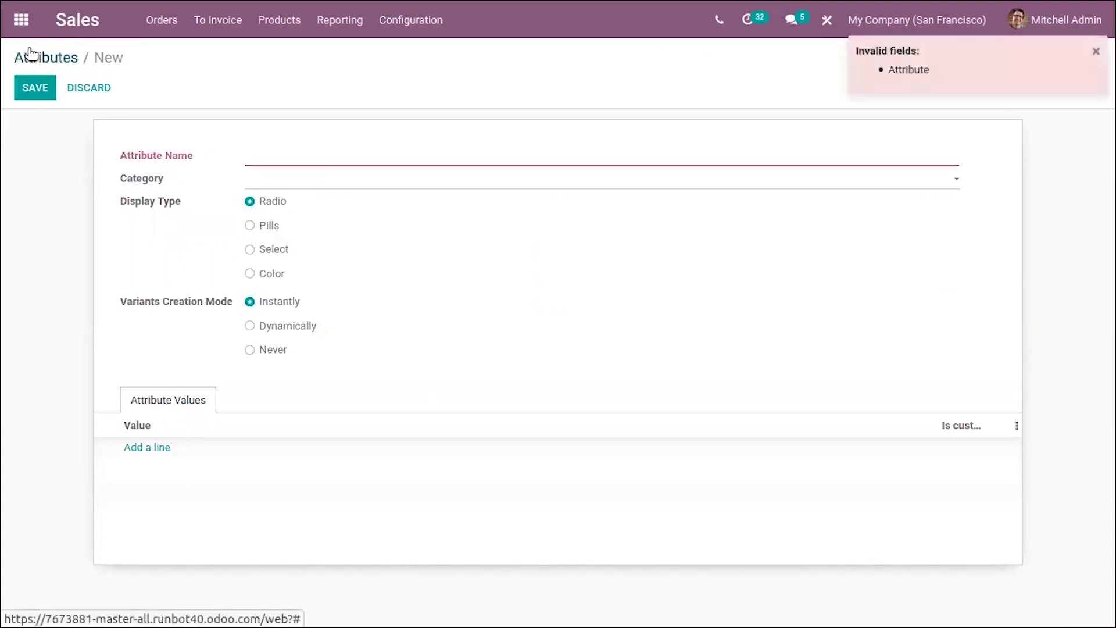
pyautogui.click(98, 87)
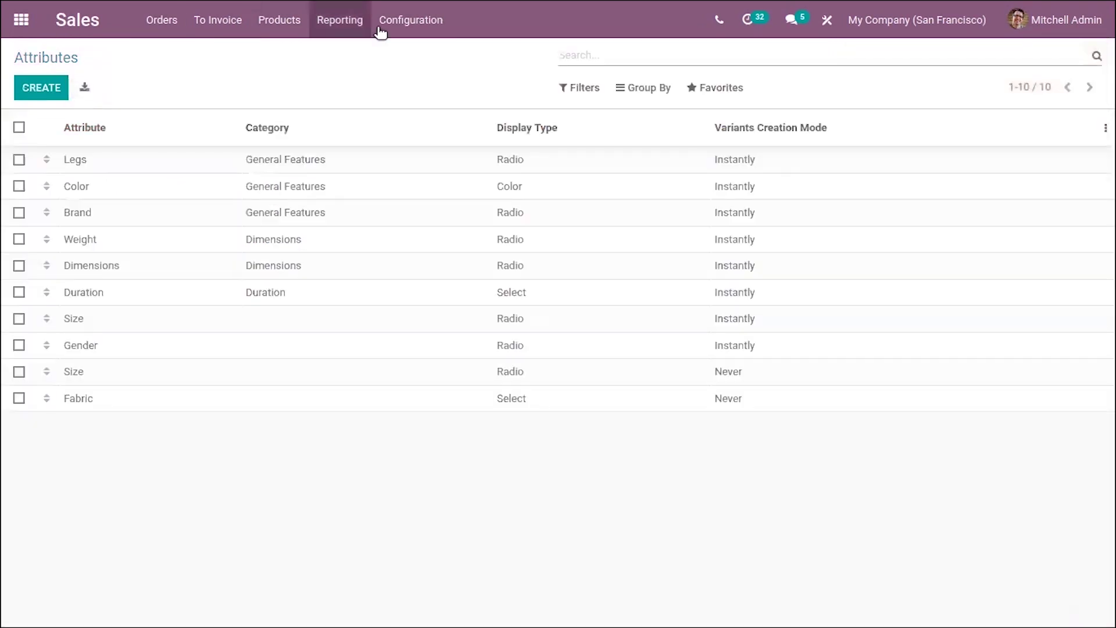
# Step: Display the details of the Unit category among the units of measure categories
pyautogui.click(422, 23)
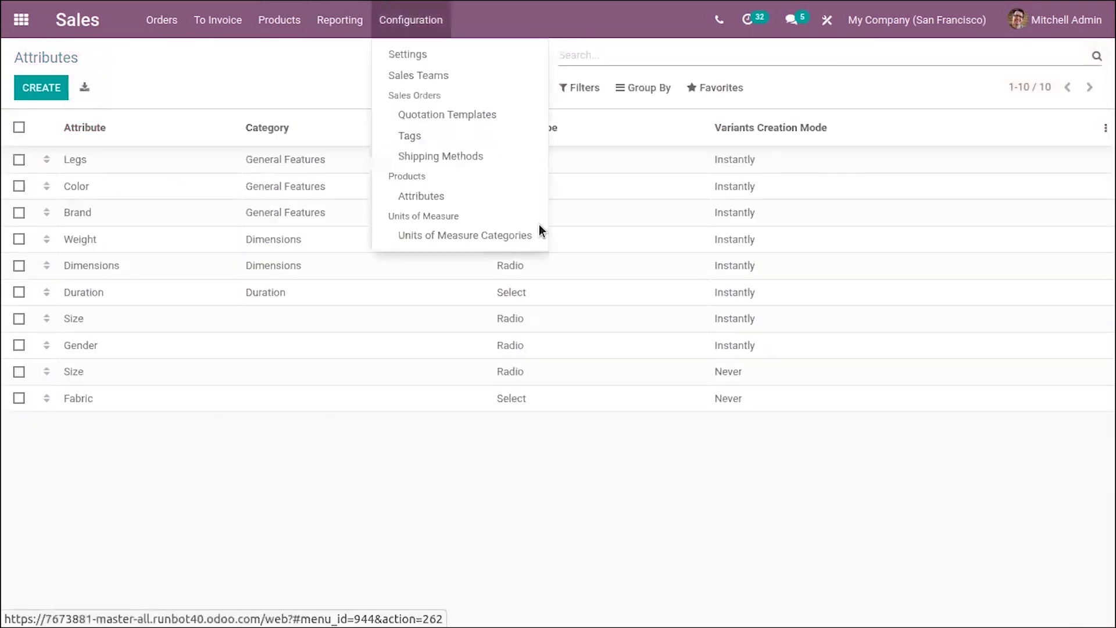
pyautogui.click(462, 236)
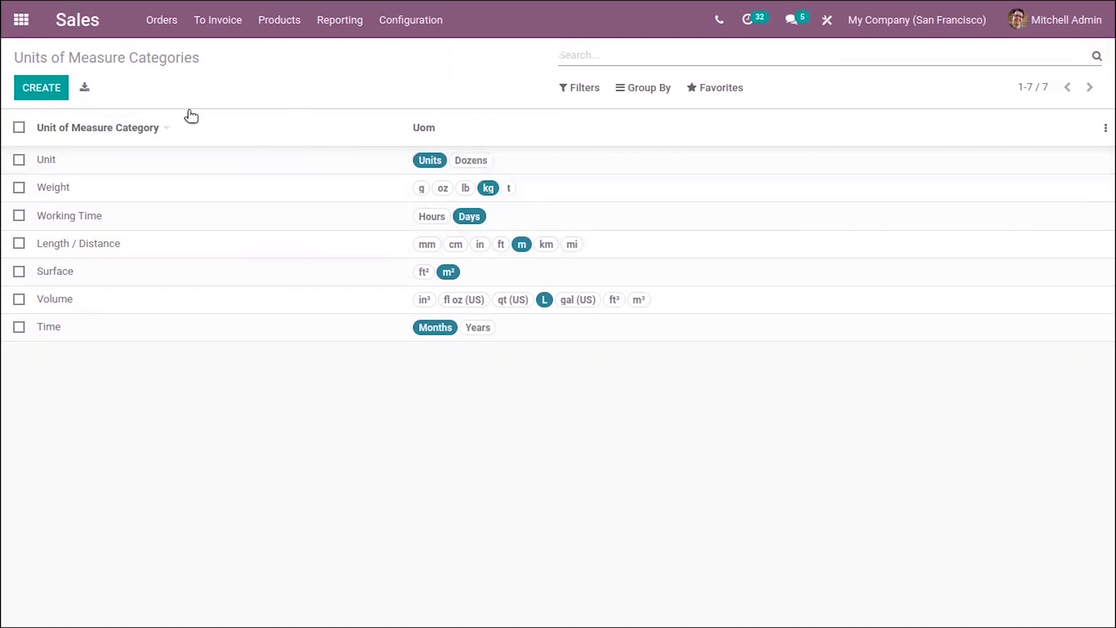
pyautogui.click(124, 170)
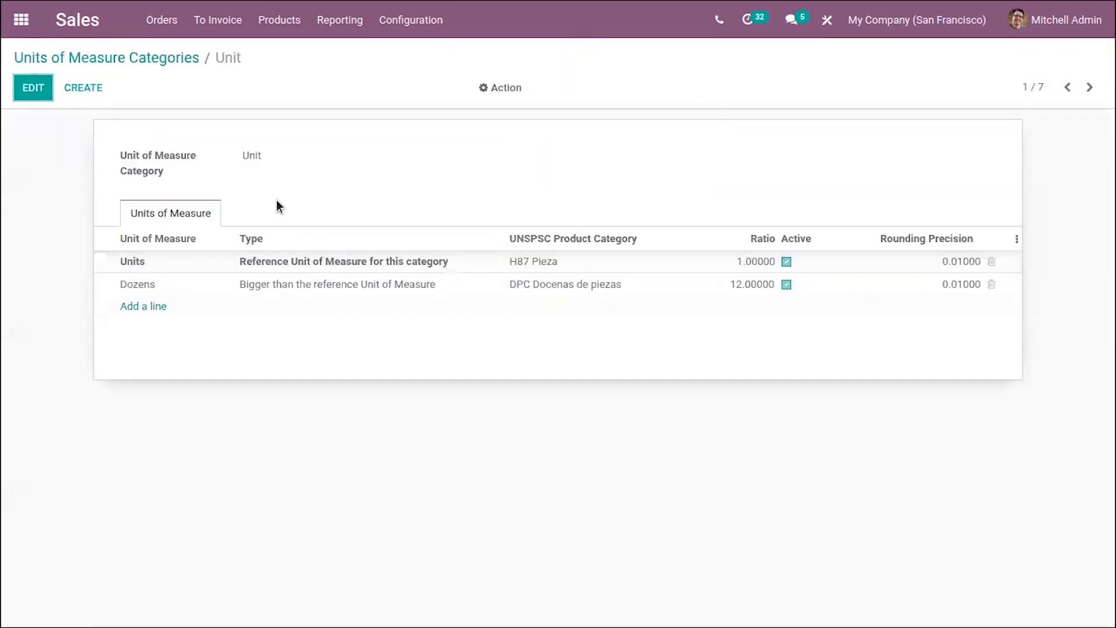
# Step: Start a new unit of measure line in the Unit category, discard it, and return to the category list
pyautogui.click(154, 307)
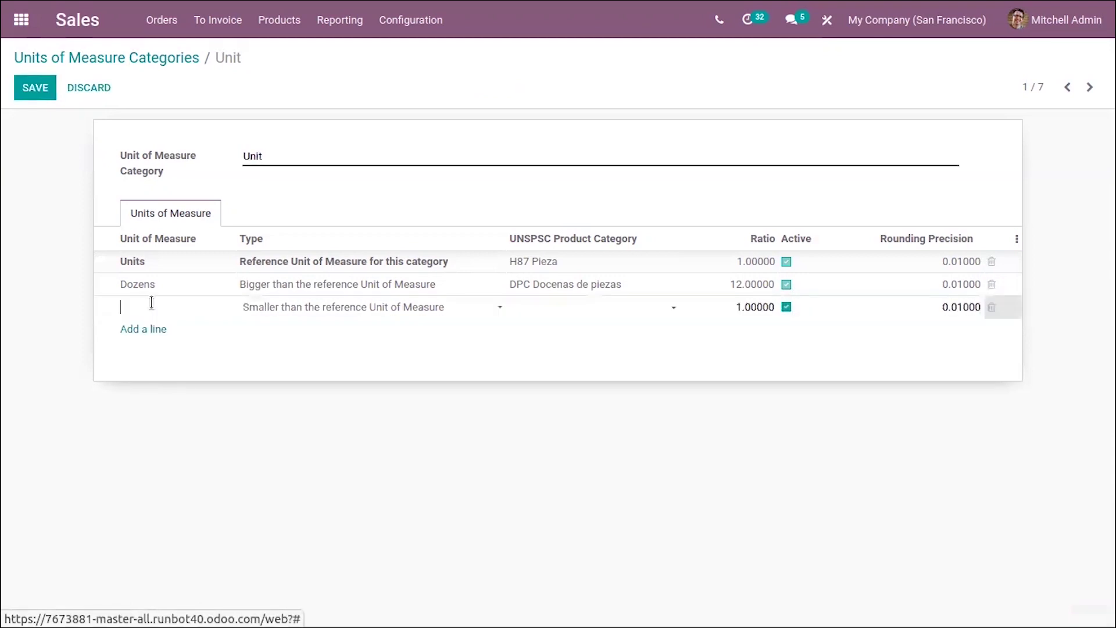
pyautogui.click(85, 95)
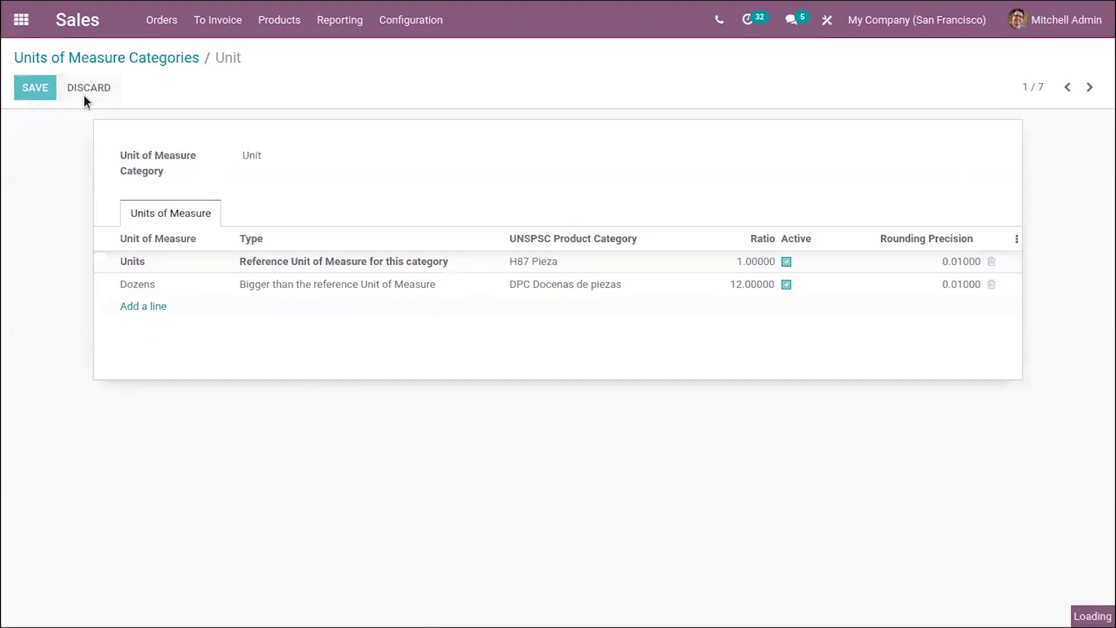
pyautogui.click(130, 62)
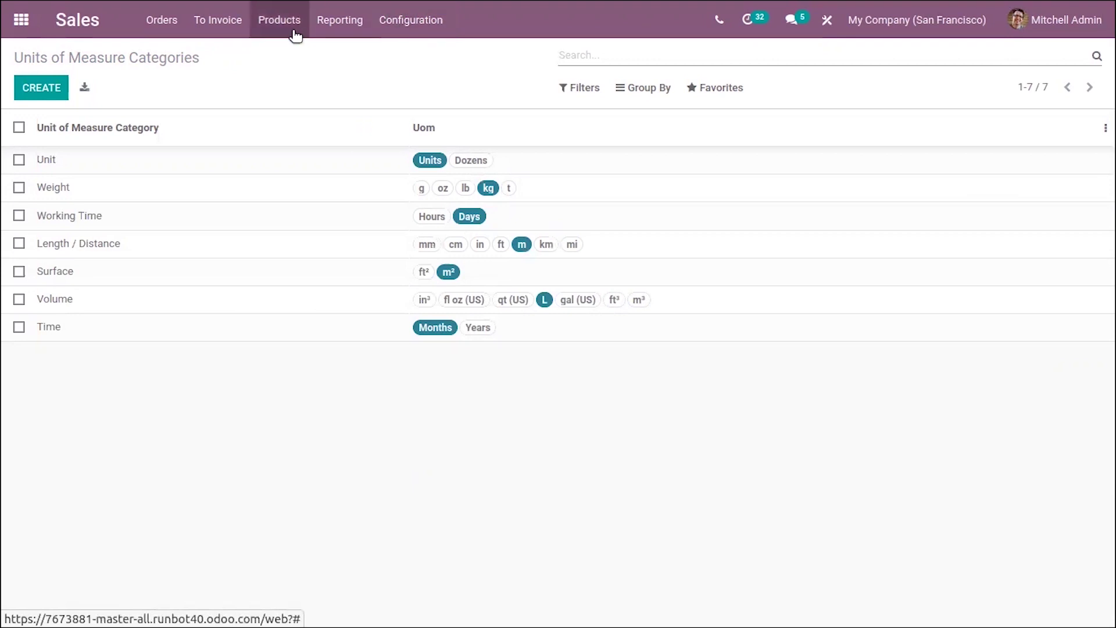
# Step: Display the Sales reporting dashboard and look through its chart, key figures and product category table
pyautogui.click(353, 22)
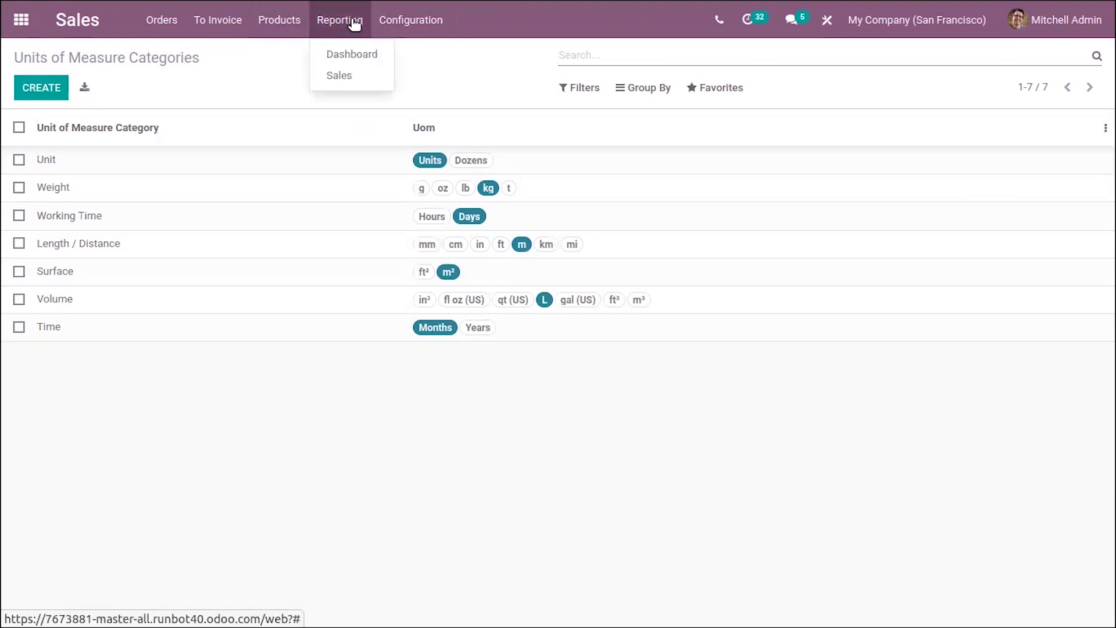
pyautogui.click(356, 55)
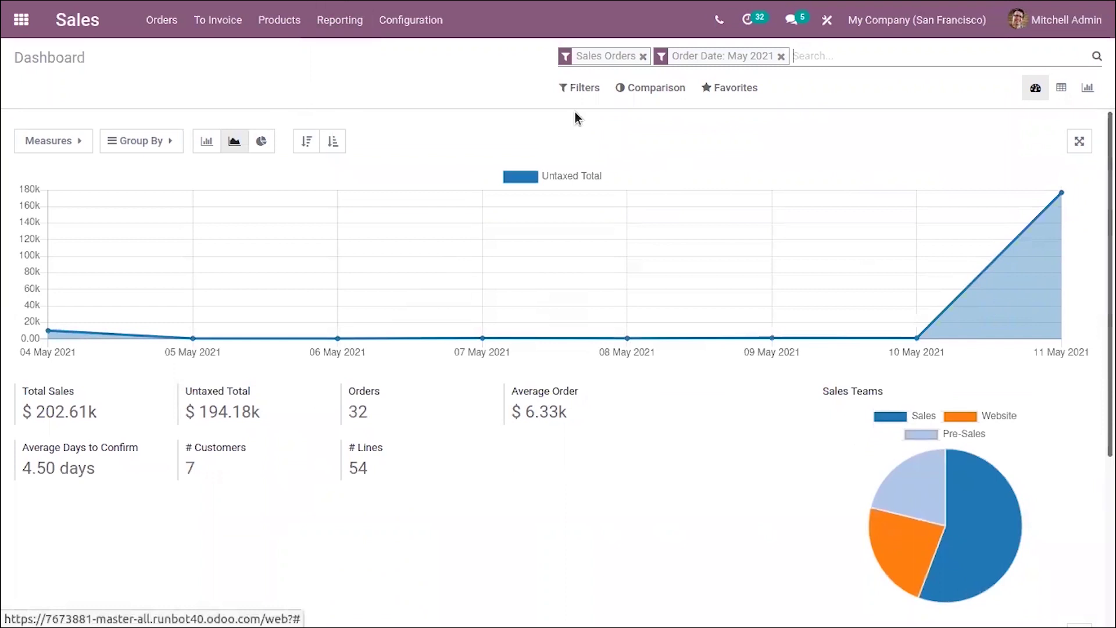
pyautogui.scroll(-4, 564, 366)
pyautogui.scroll(4, 564, 366)
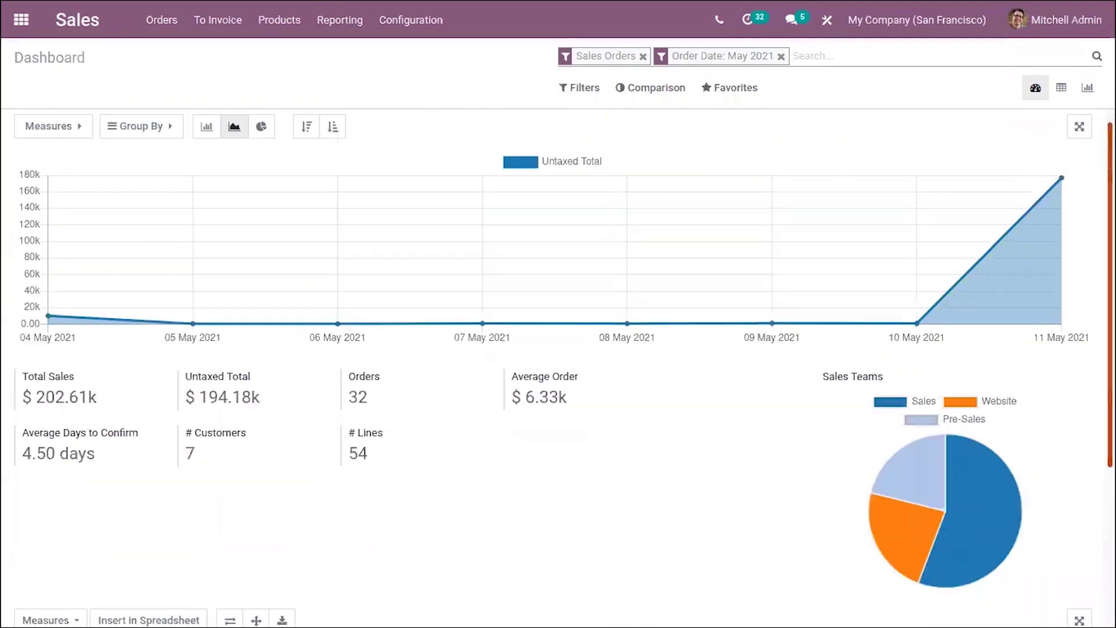
pyautogui.scroll(-4, 558, 366)
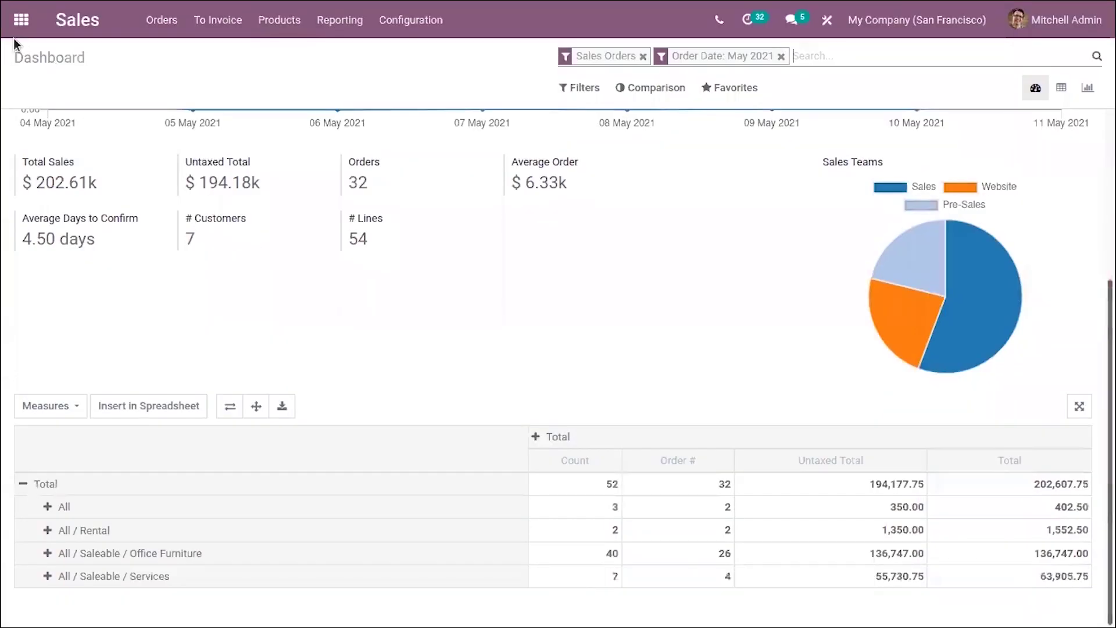
# Step: Switch to the Purchase app and display its reporting dashboard
pyautogui.click(21, 20)
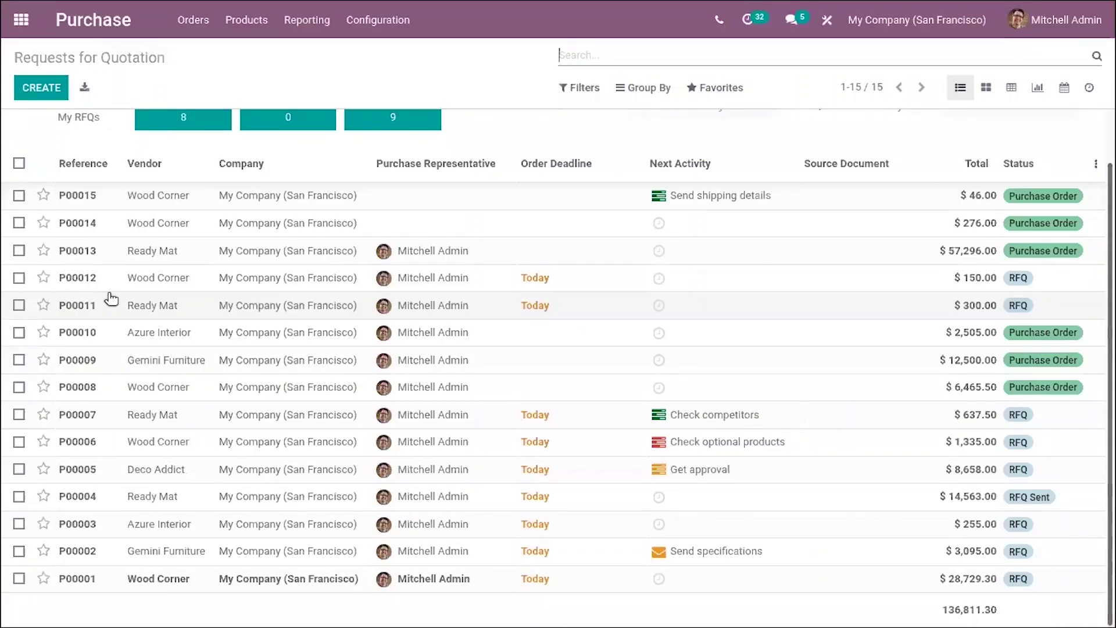
pyautogui.click(319, 22)
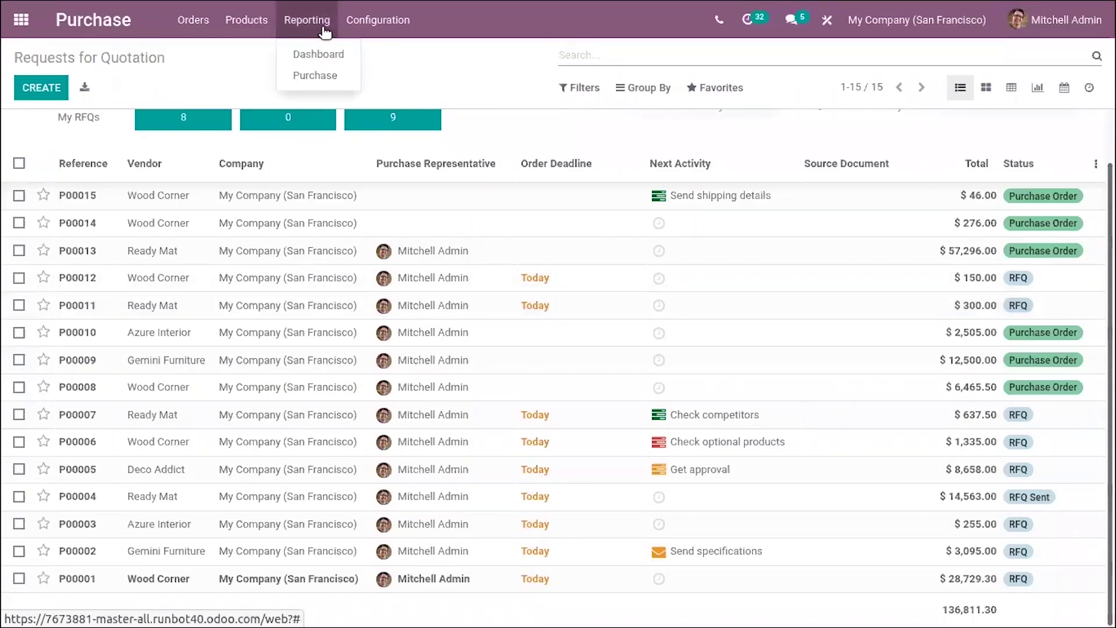
pyautogui.click(339, 59)
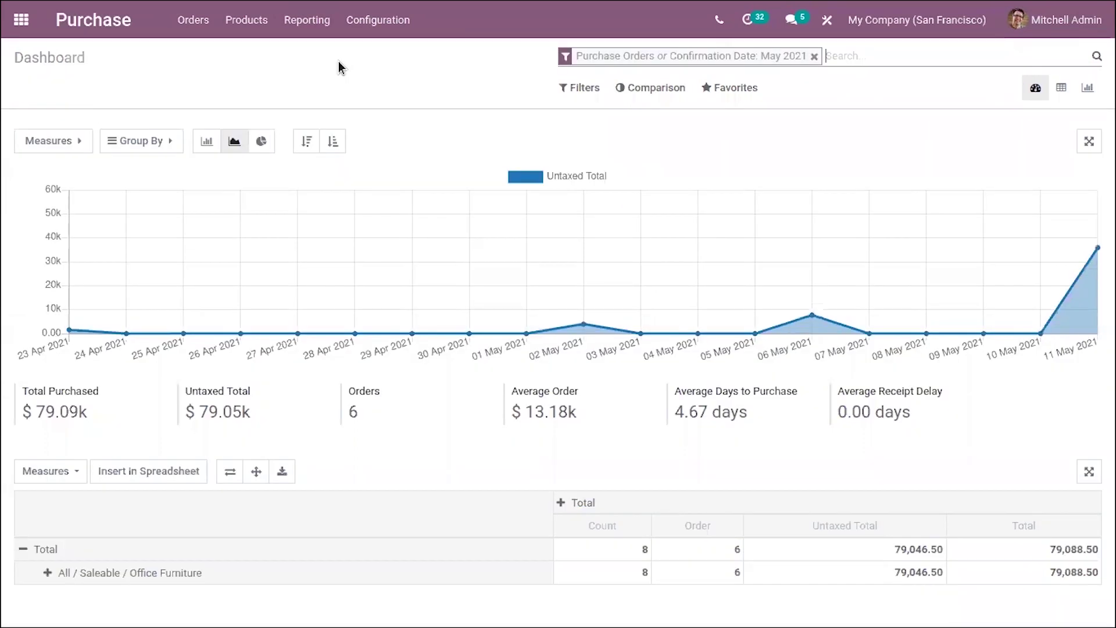
# Step: Display the details of the All / Saleable / Office Furniture product category, including Reserve Packagings, and return to the category list
pyautogui.click(378, 32)
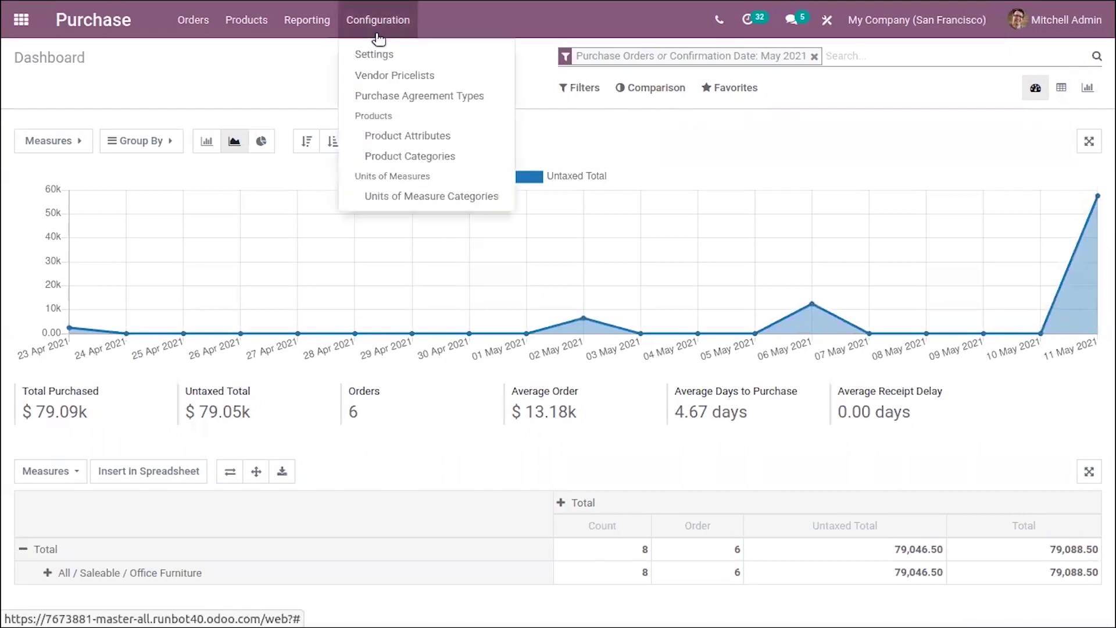
pyautogui.click(435, 165)
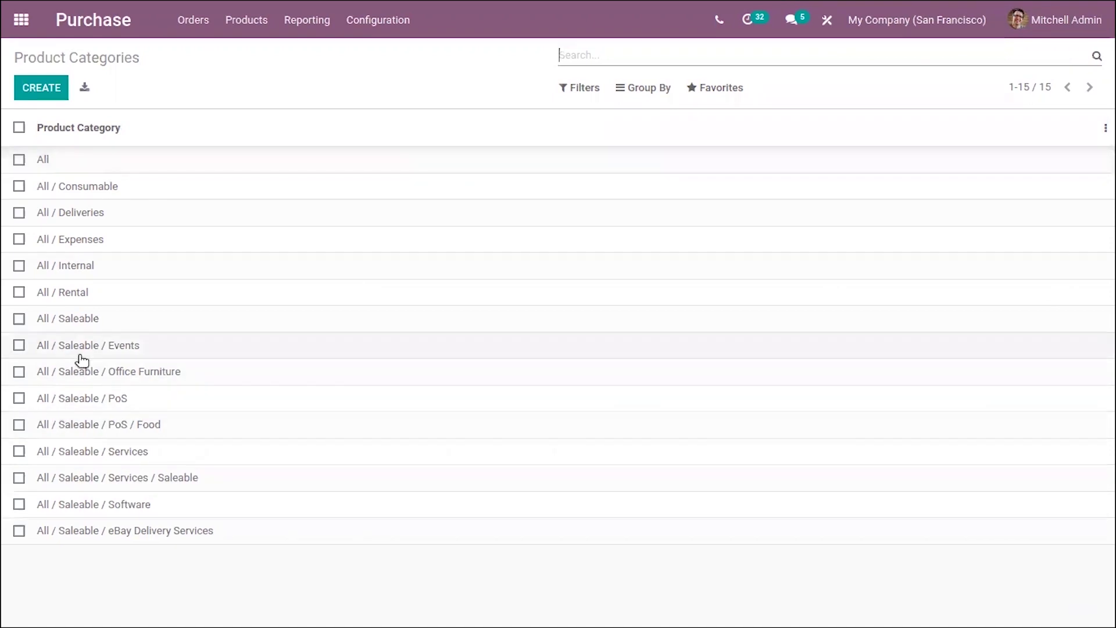
pyautogui.click(159, 381)
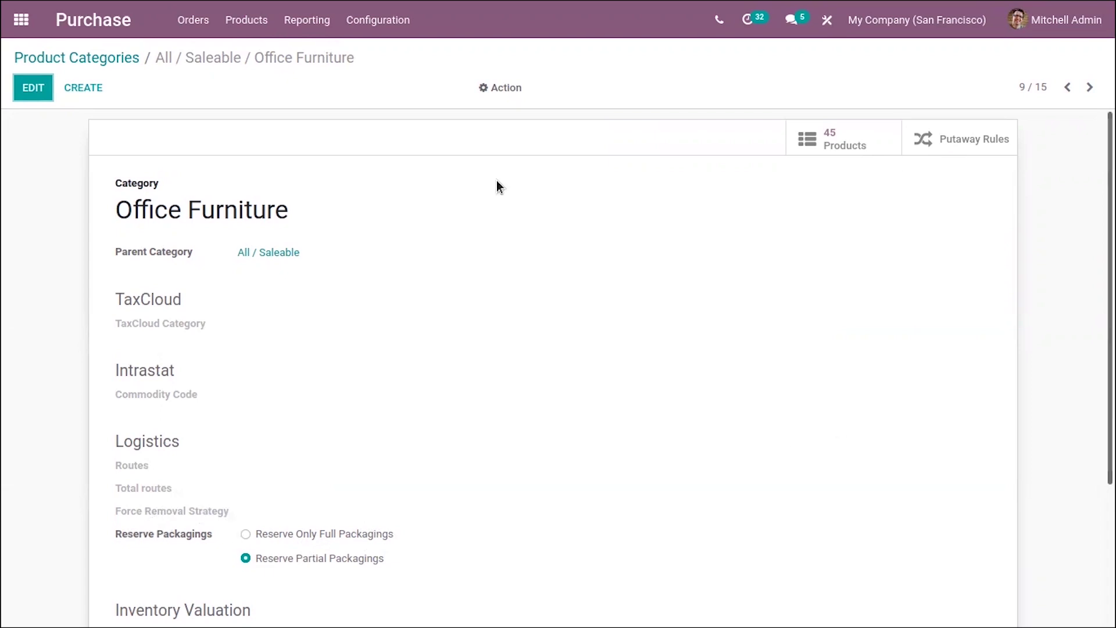
pyautogui.click(113, 59)
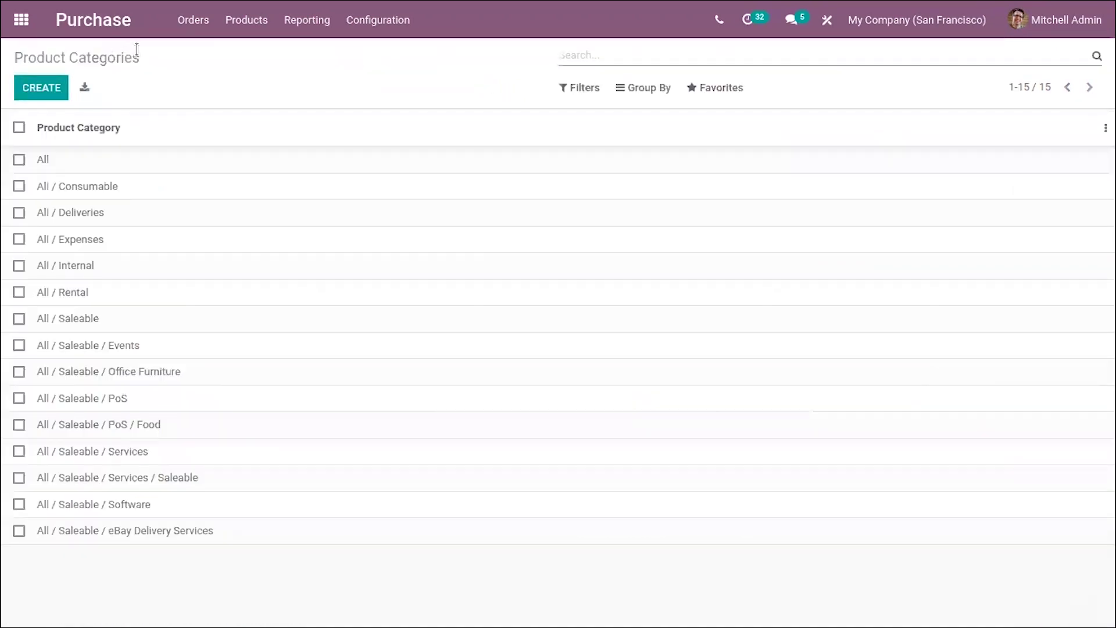
# Step: Find the Inventory app with the search text "in" and switch to it
pyautogui.click(404, 30)
pyautogui.moveTo(221, 41)
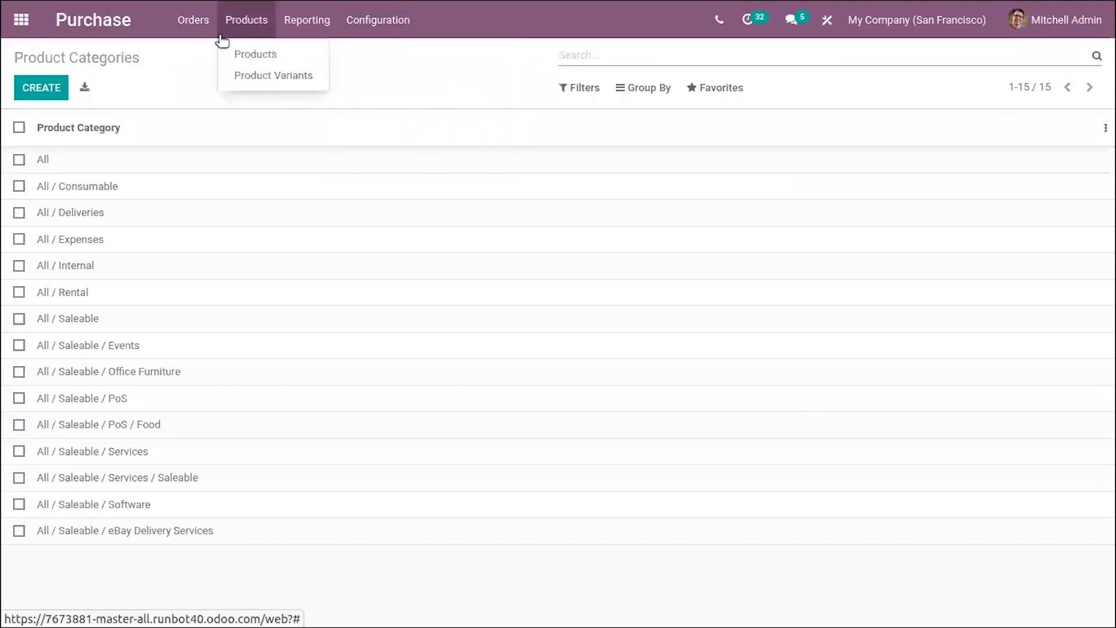
pyautogui.click(21, 18)
pyautogui.write('in')
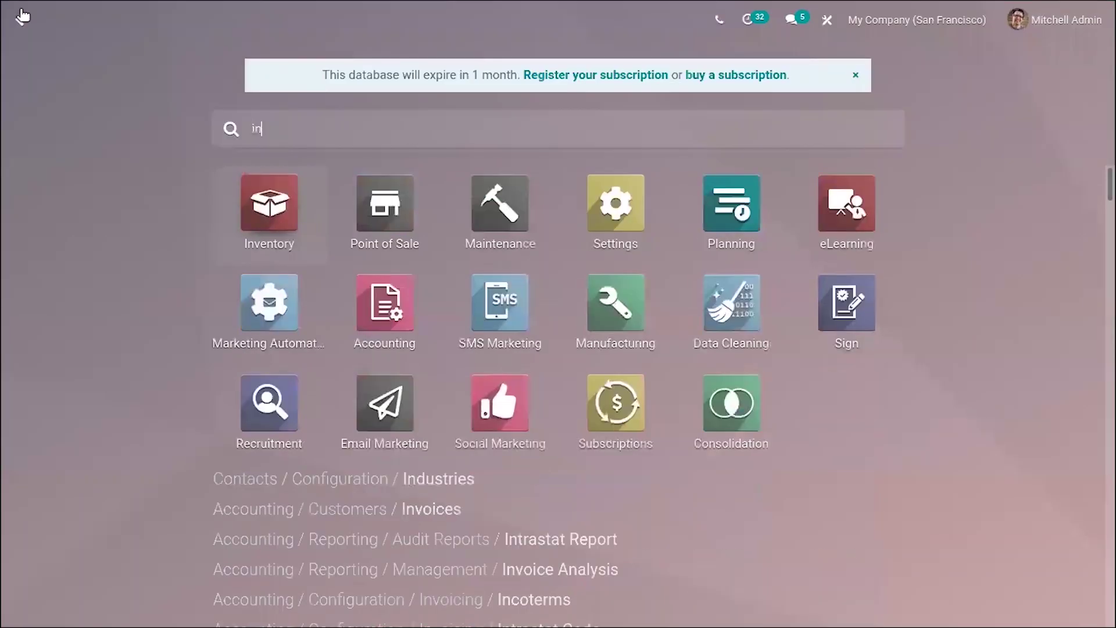
pyautogui.click(261, 174)
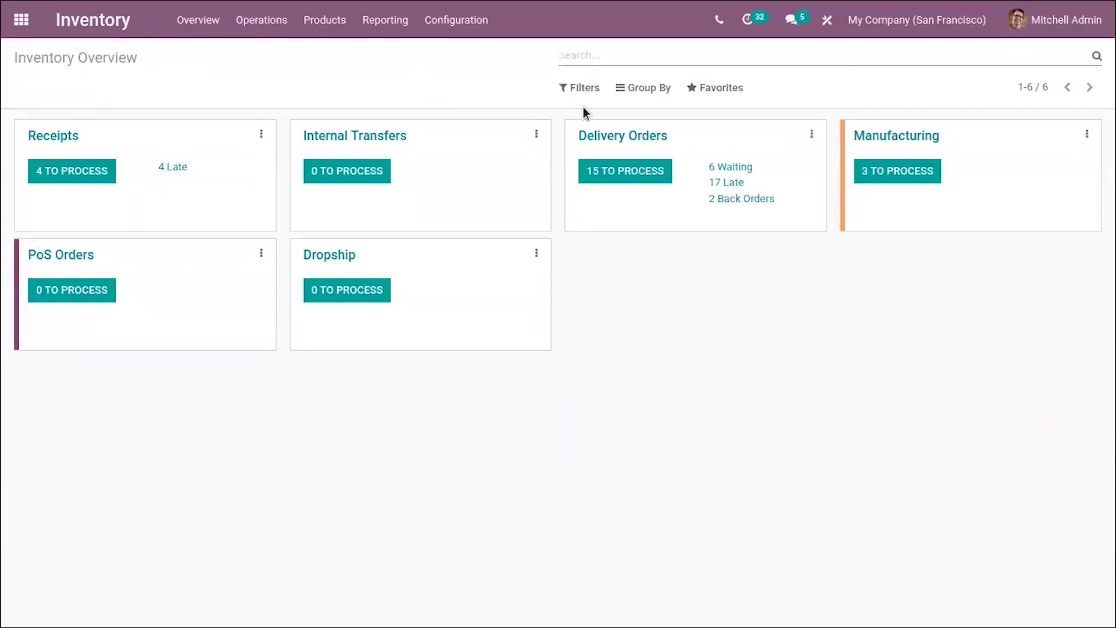
# Step: Examine the reservation method options in the Delivery Orders operation type configuration, and return to the Inventory Overview
pyautogui.click(814, 135)
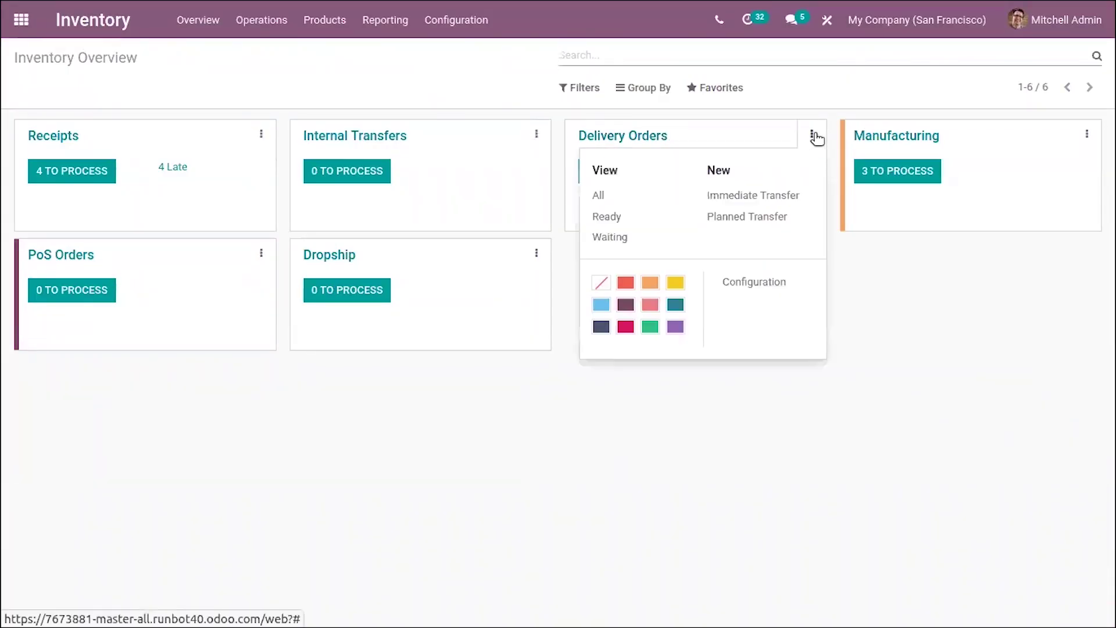
pyautogui.click(735, 284)
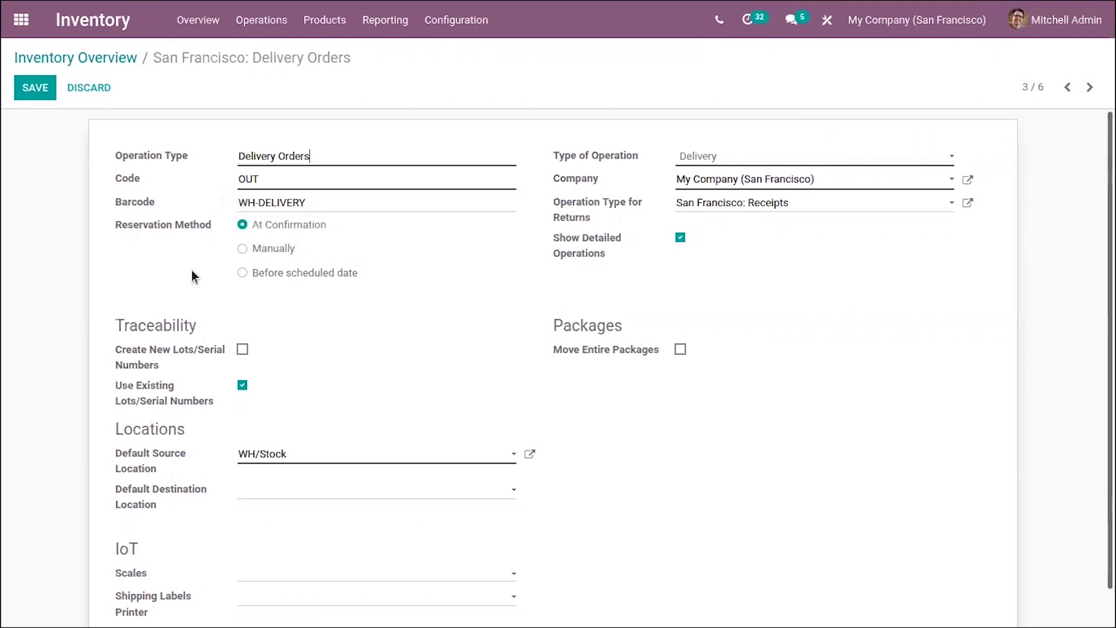
pyautogui.moveTo(172, 221)
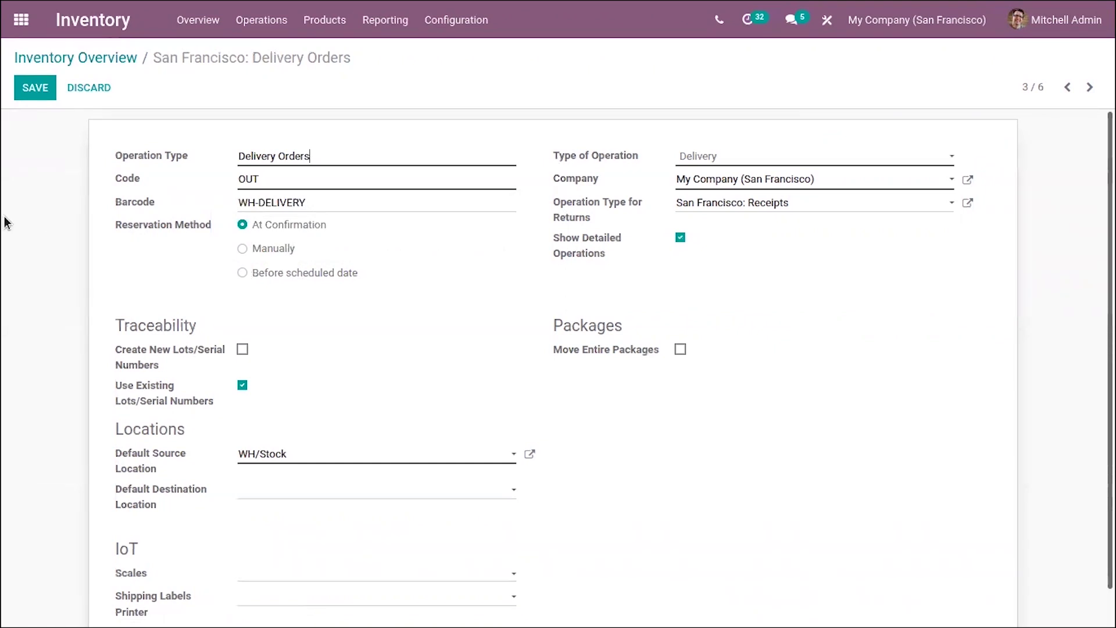
pyautogui.click(105, 59)
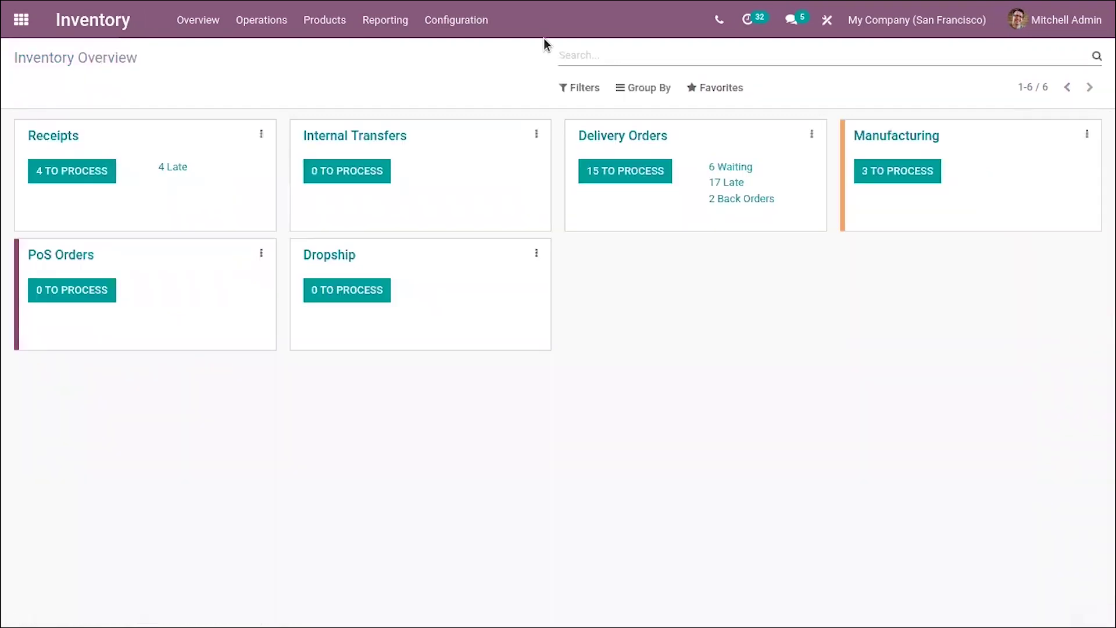
# Step: Display the details of the Low frequency - Small category among the storage categories
pyautogui.click(477, 23)
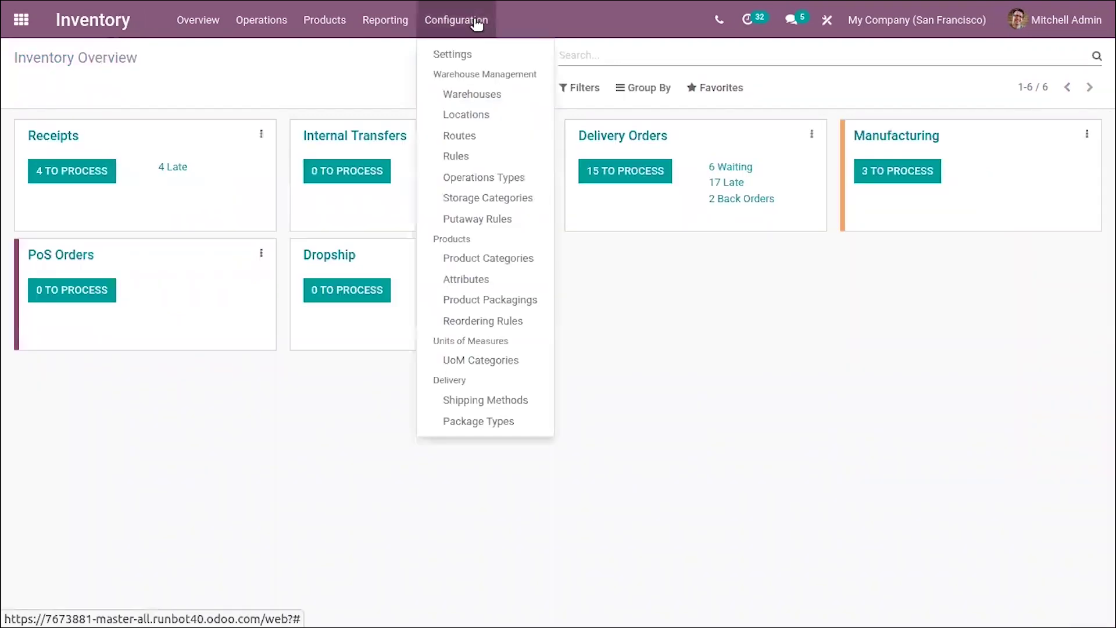
pyautogui.click(509, 199)
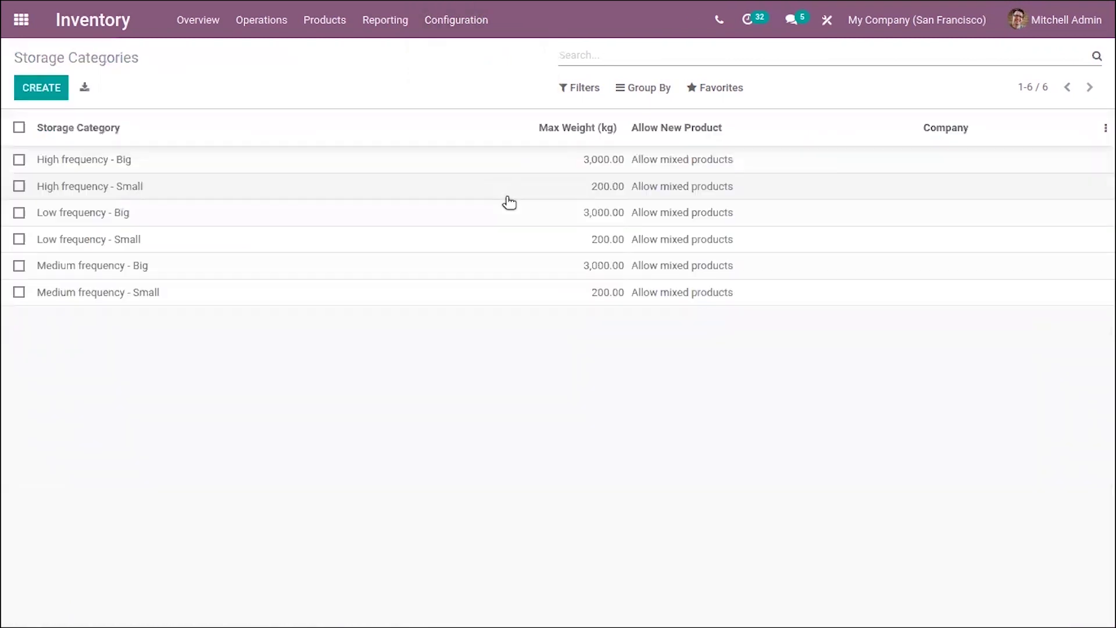
pyautogui.click(308, 237)
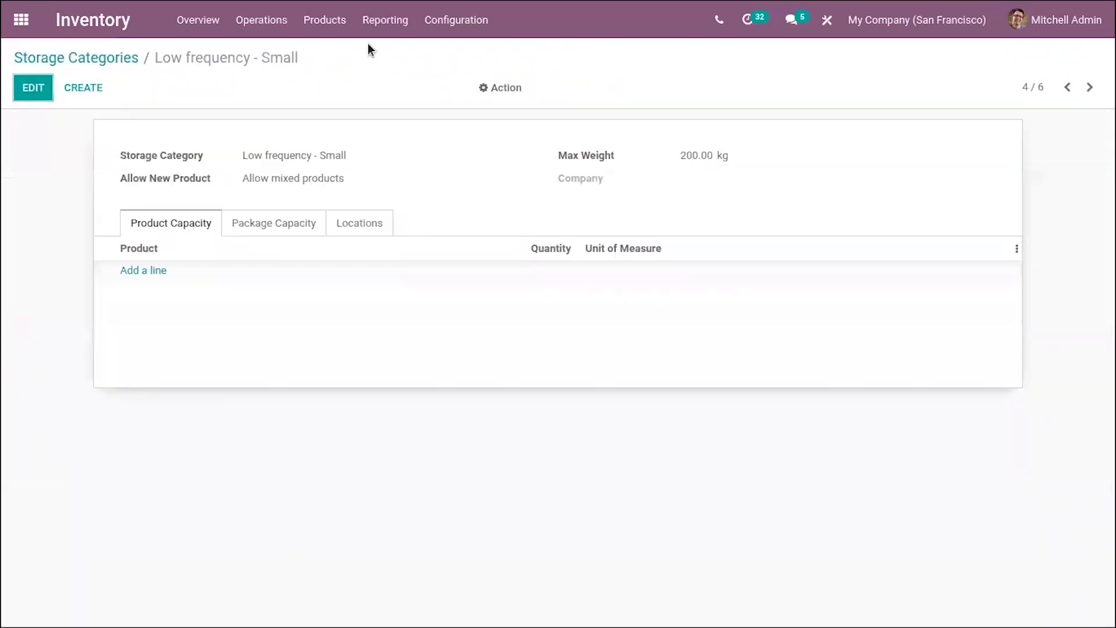
# Step: Start a new line in the putaway rules list and discard it
pyautogui.click(445, 26)
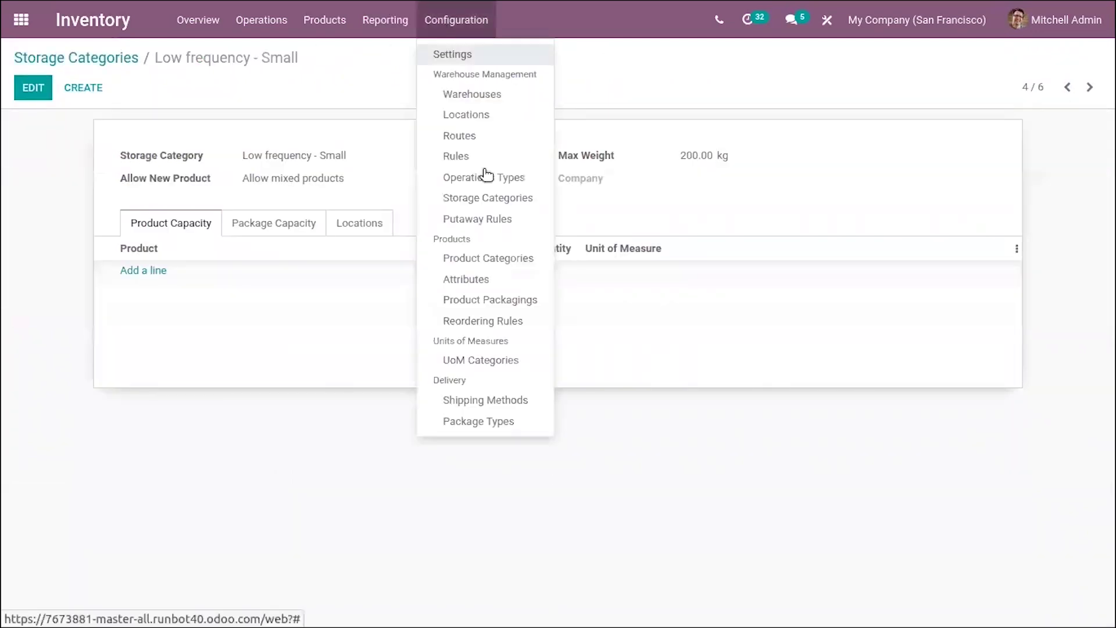
pyautogui.click(491, 220)
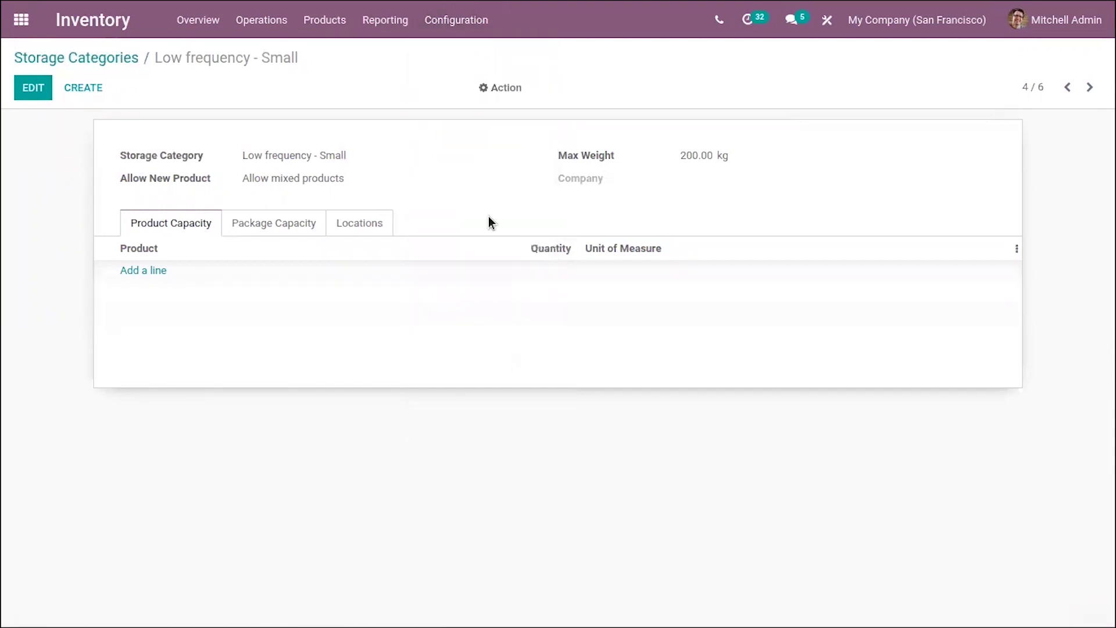
pyautogui.click(51, 97)
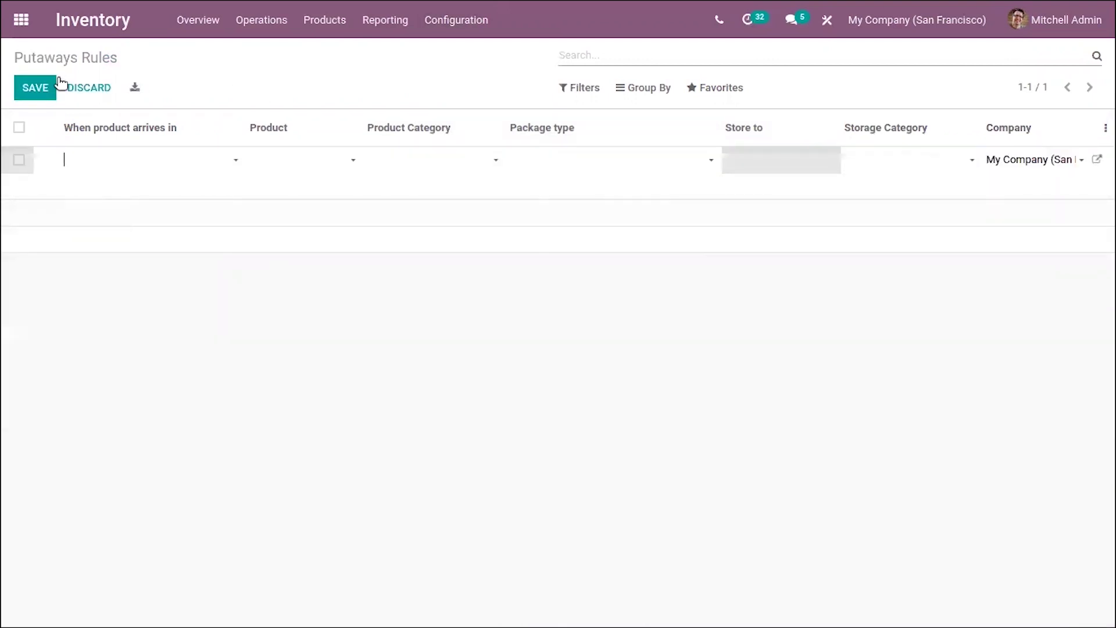
pyautogui.click(81, 91)
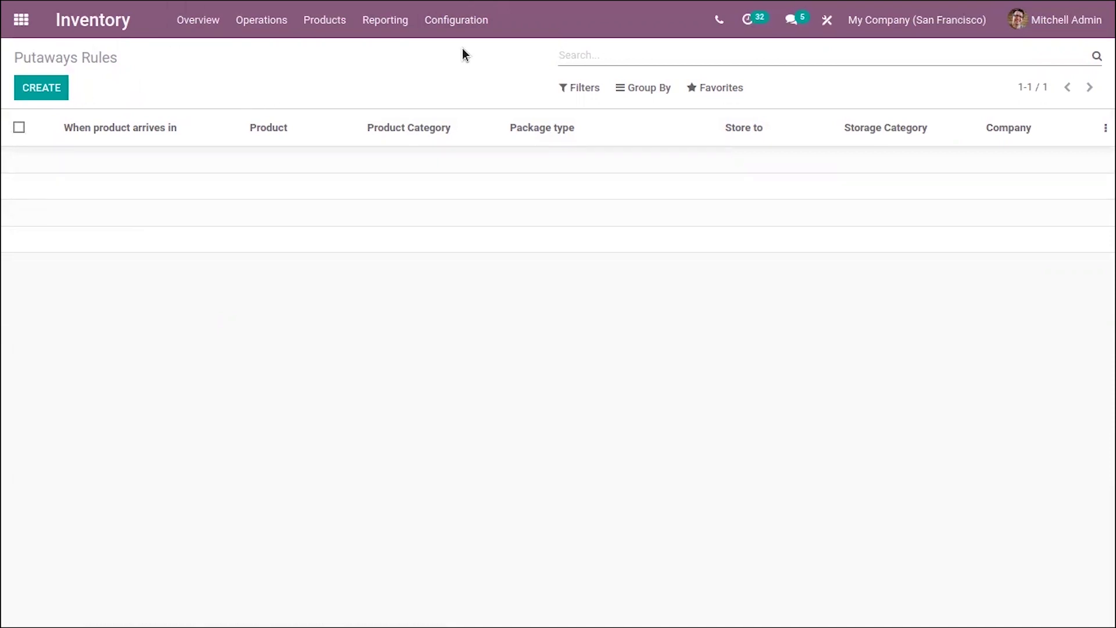
# Step: Make the route "San Francisco: Deliver in 1 step (ship)" applicable on Packagings and save it
pyautogui.click(458, 21)
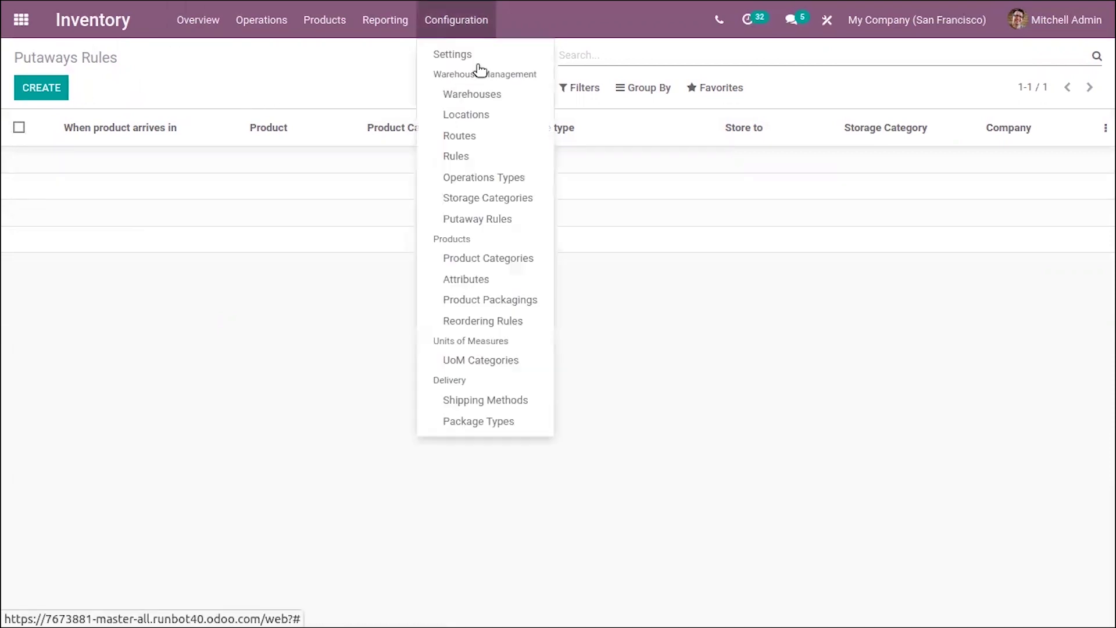
pyautogui.click(486, 135)
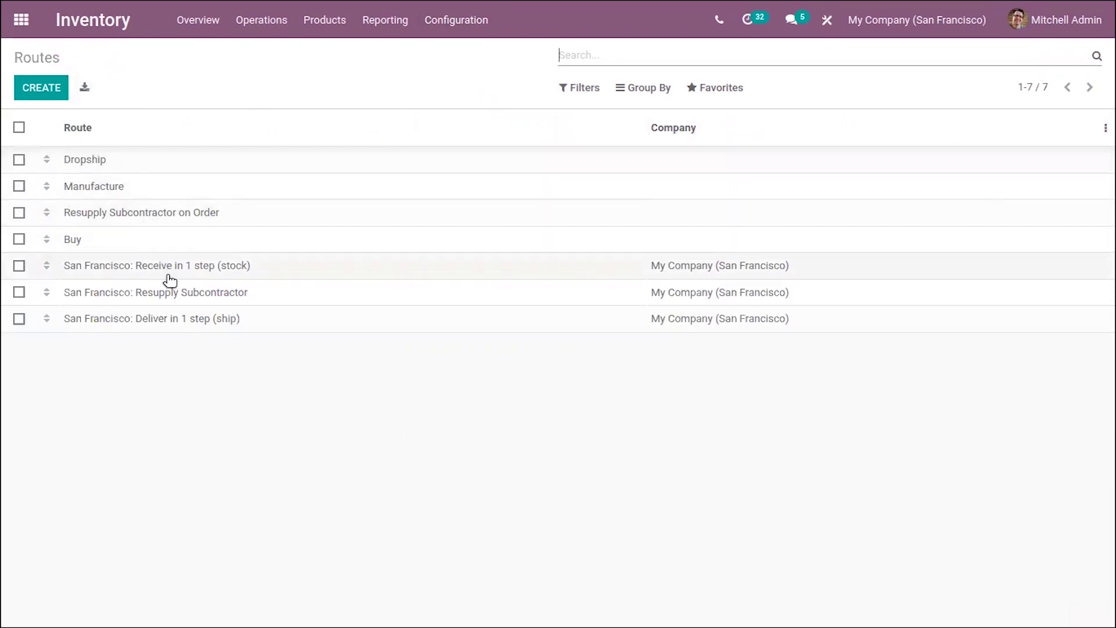
pyautogui.click(159, 326)
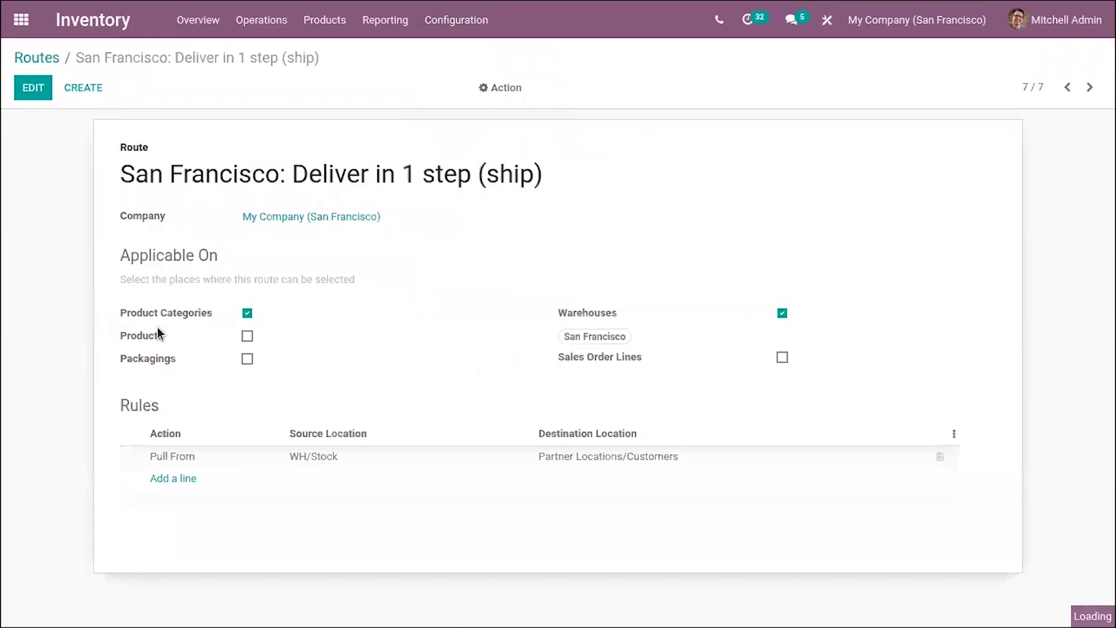
pyautogui.moveTo(137, 357)
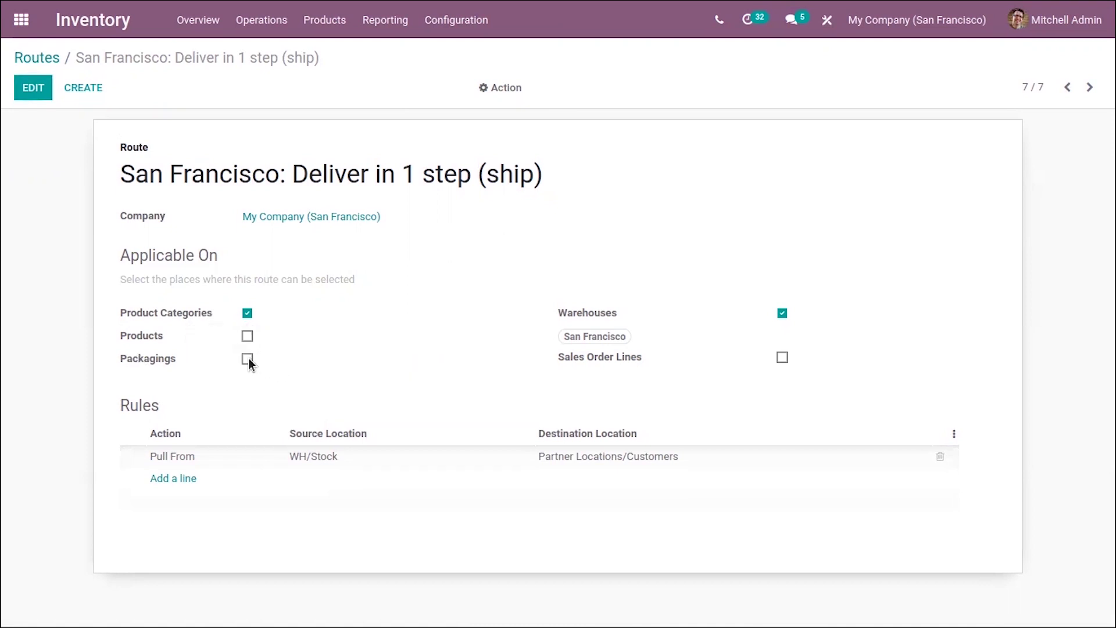
pyautogui.click(248, 358)
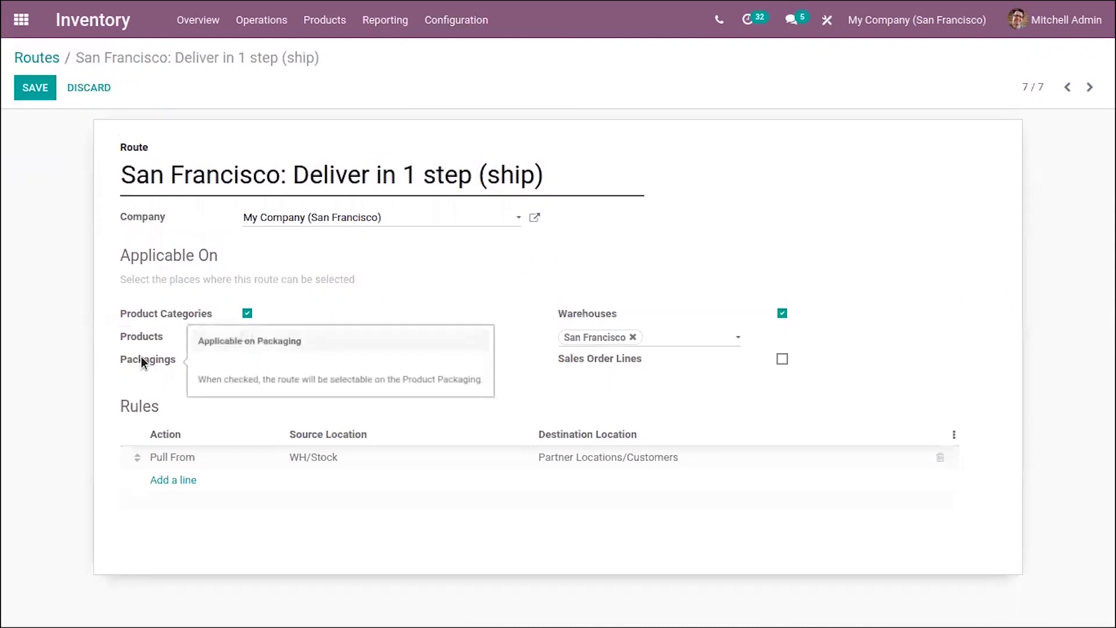
pyautogui.click(40, 97)
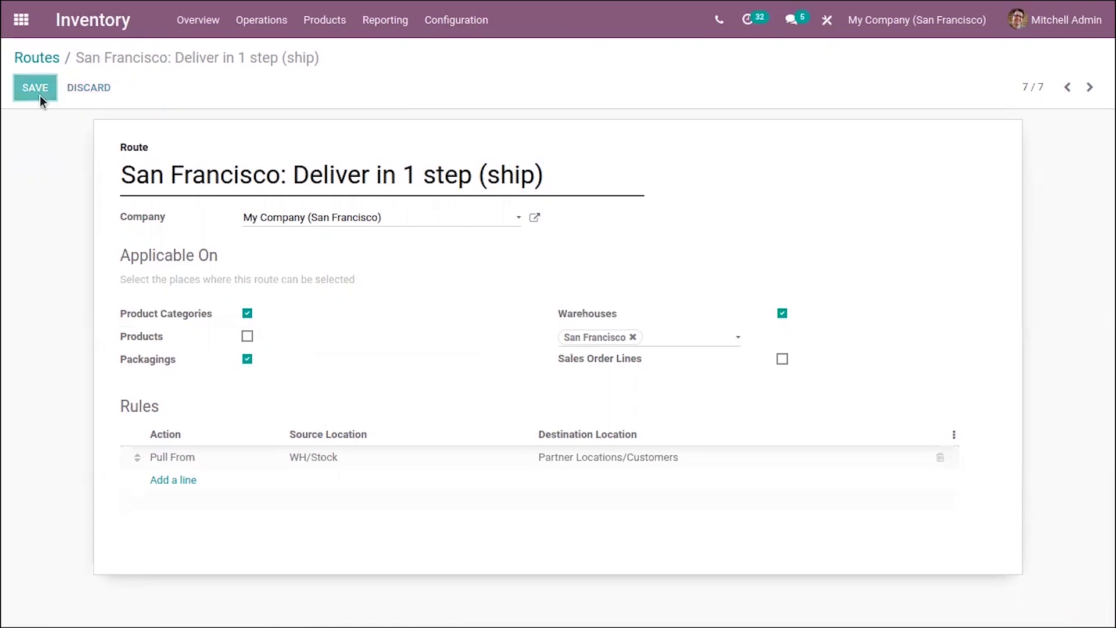
# Step: Display the inventory details of the product Corner Desk Left Sit from the Inventory product list
pyautogui.click(324, 20)
pyautogui.click(340, 59)
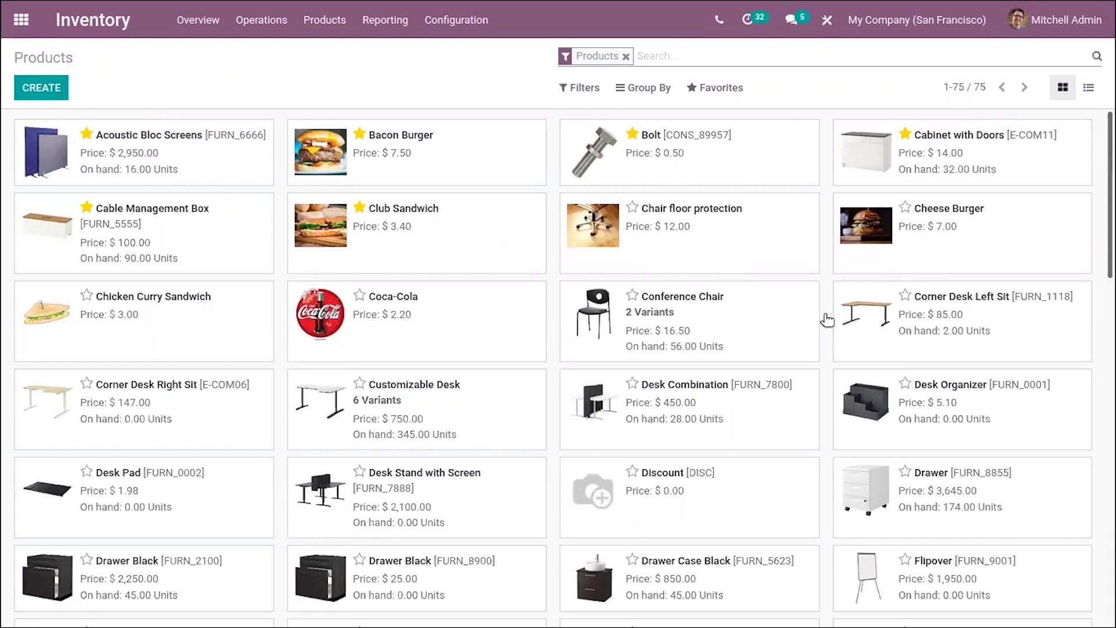
pyautogui.click(917, 302)
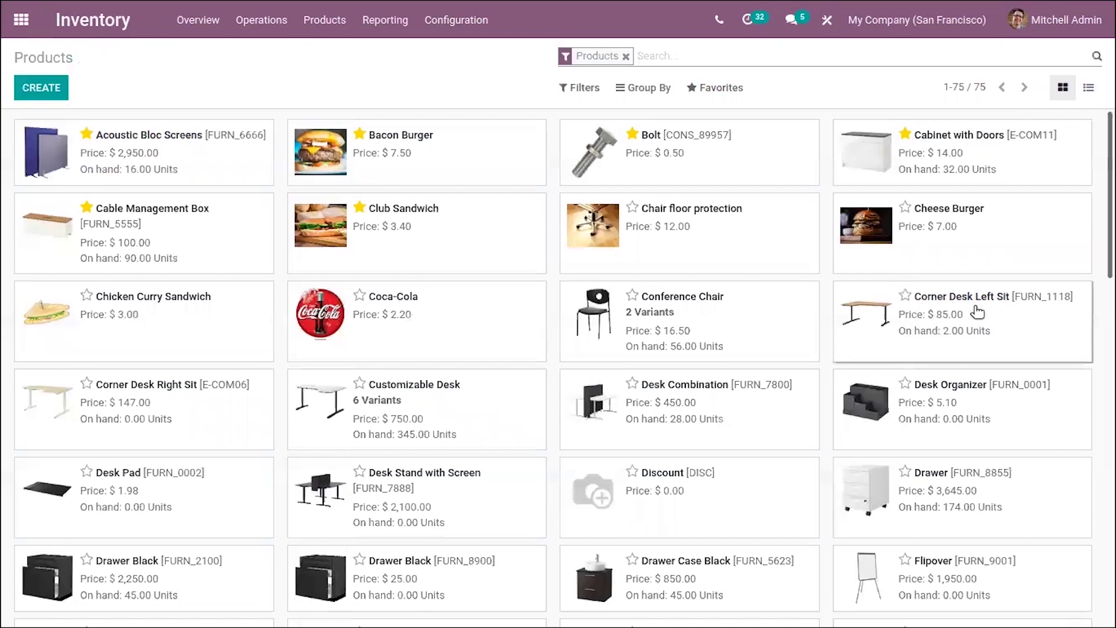
pyautogui.click(1014, 317)
pyautogui.click(991, 293)
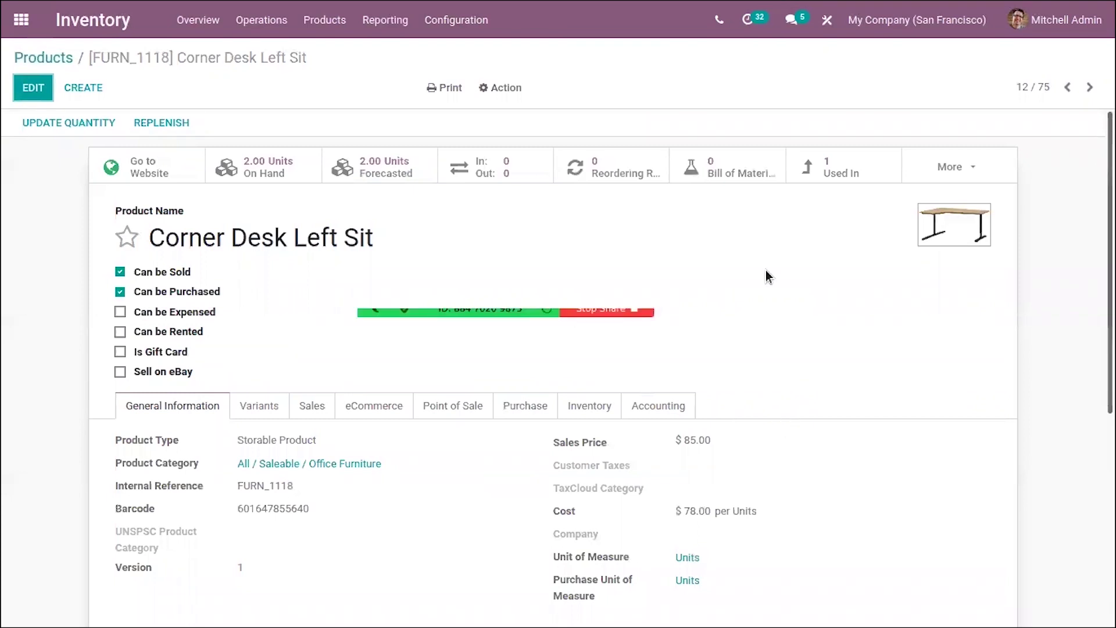
pyautogui.click(574, 416)
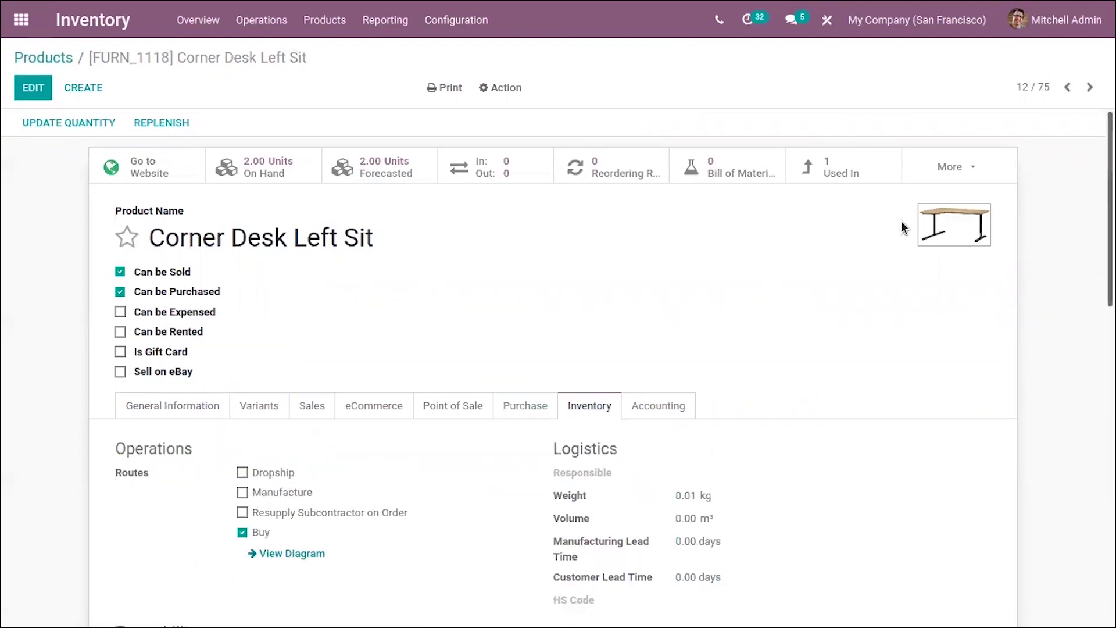
# Step: Show the Routes column in the Packaging table of Corner Desk Left Sit and save the product
pyautogui.moveTo(1110, 210); pyautogui.dragTo(1111, 385)
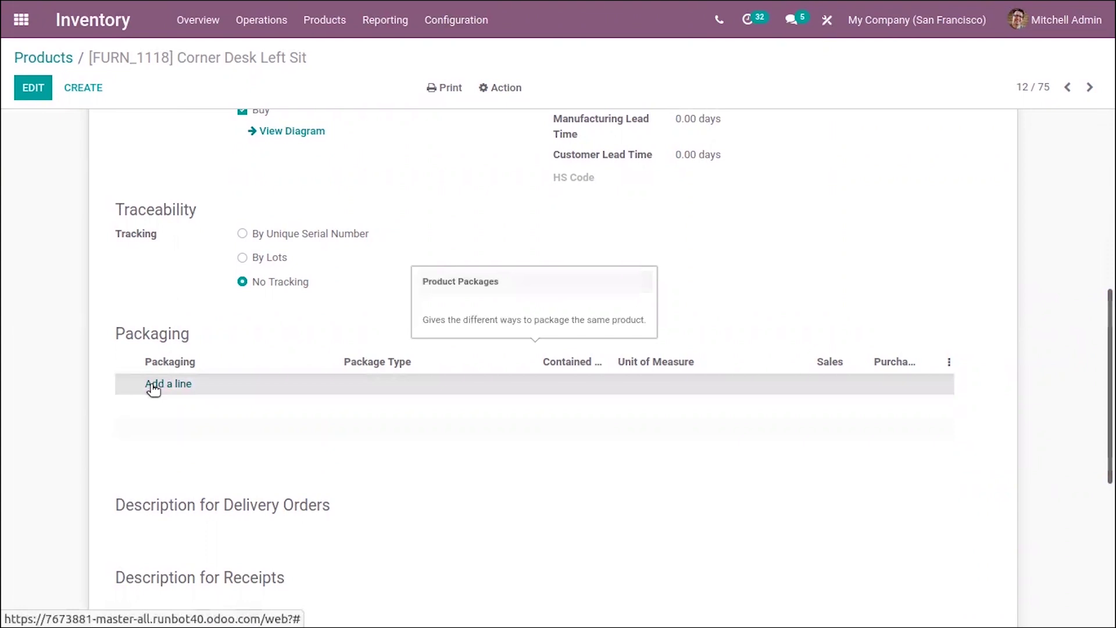
pyautogui.click(153, 385)
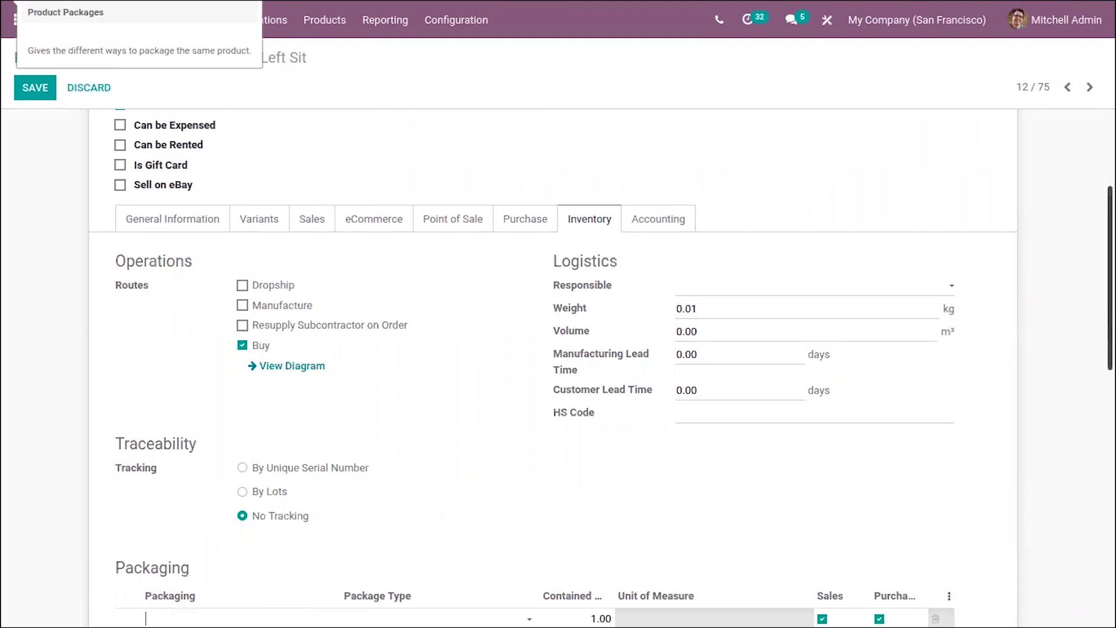
pyautogui.scroll(-4, 919, 372)
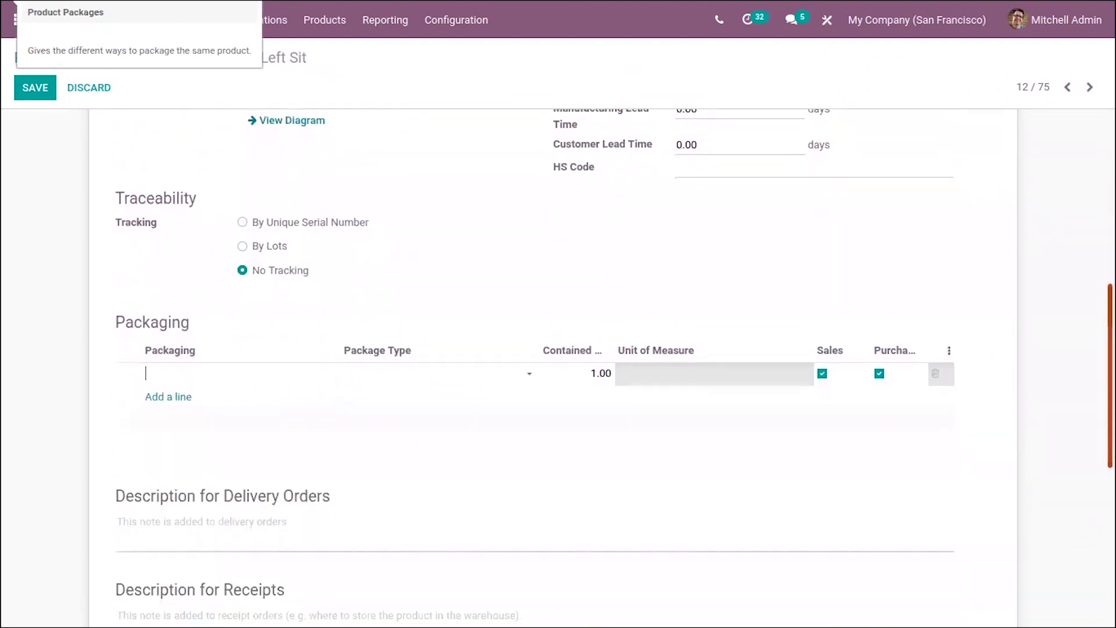
pyautogui.click(949, 350)
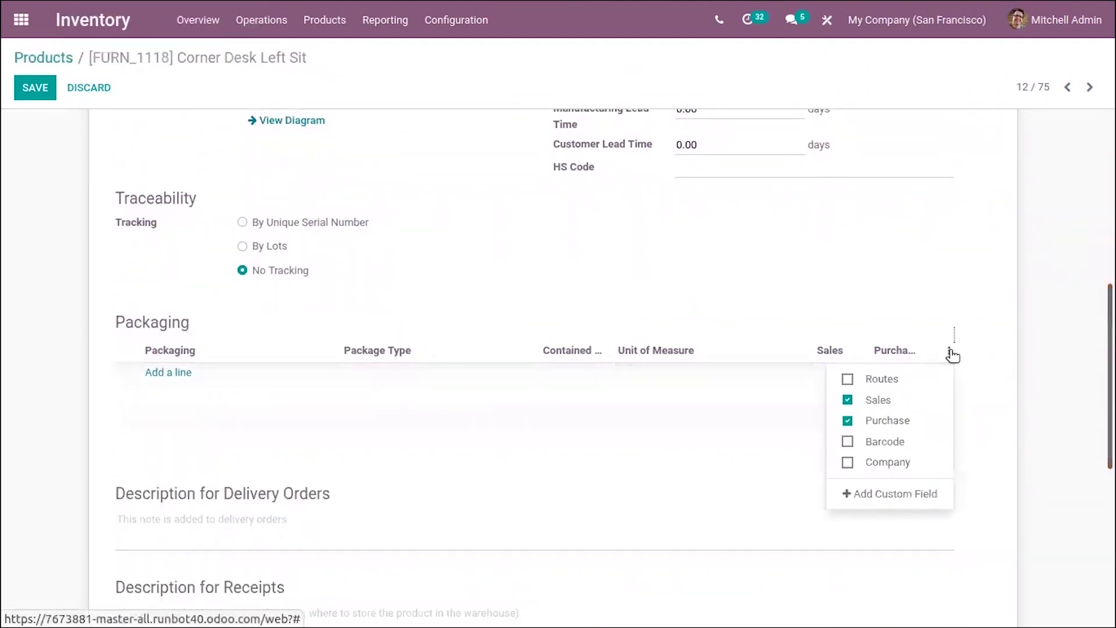
pyautogui.click(888, 381)
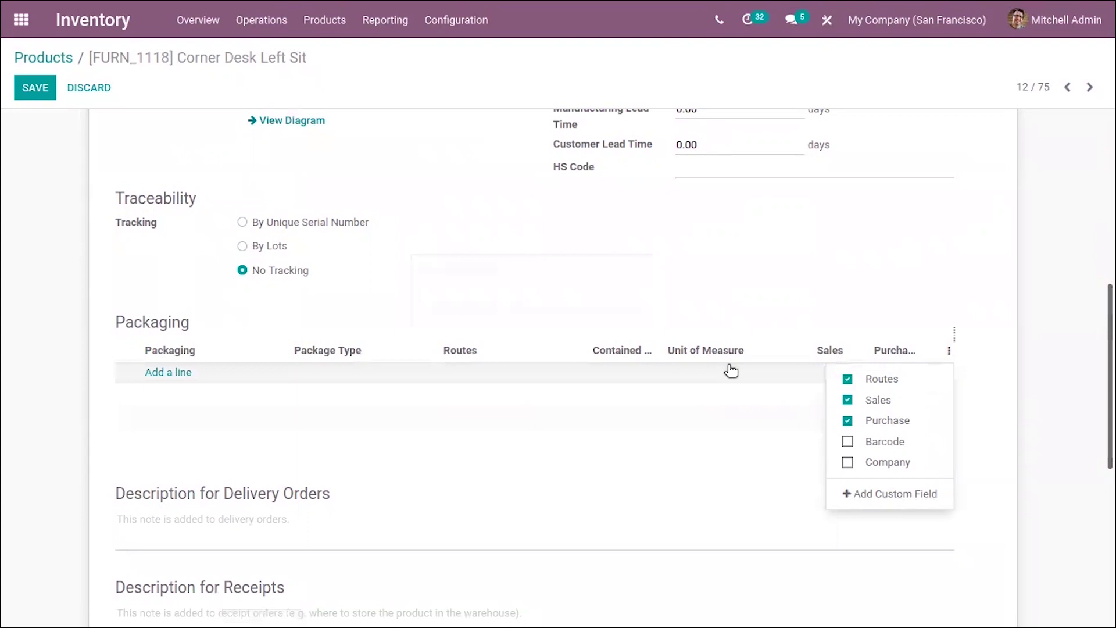
pyautogui.scroll(6, 582, 233)
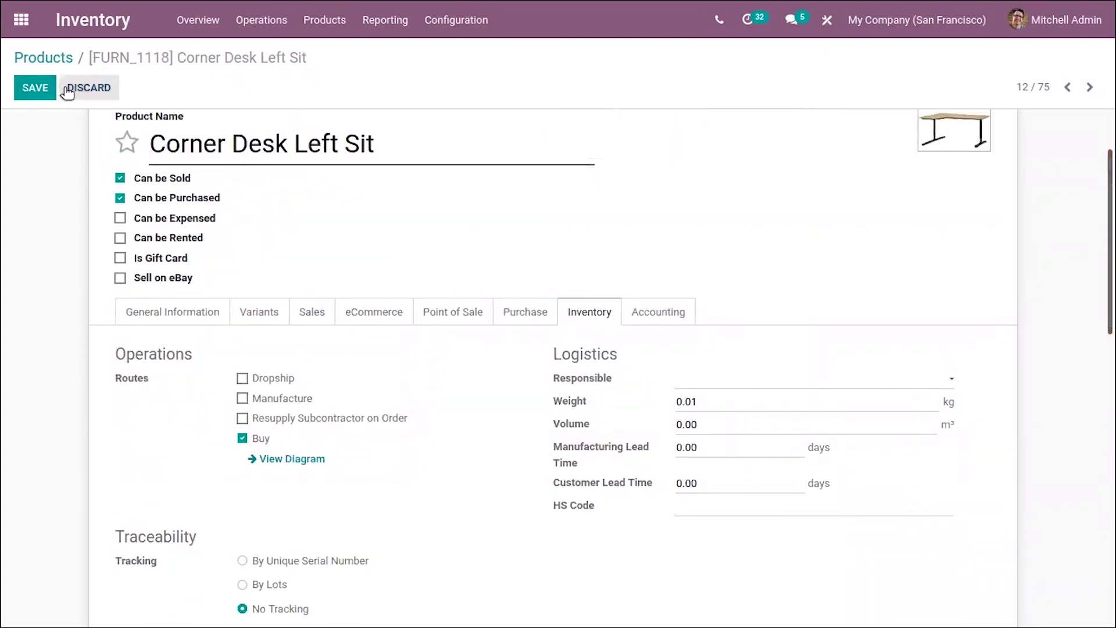
pyautogui.click(42, 83)
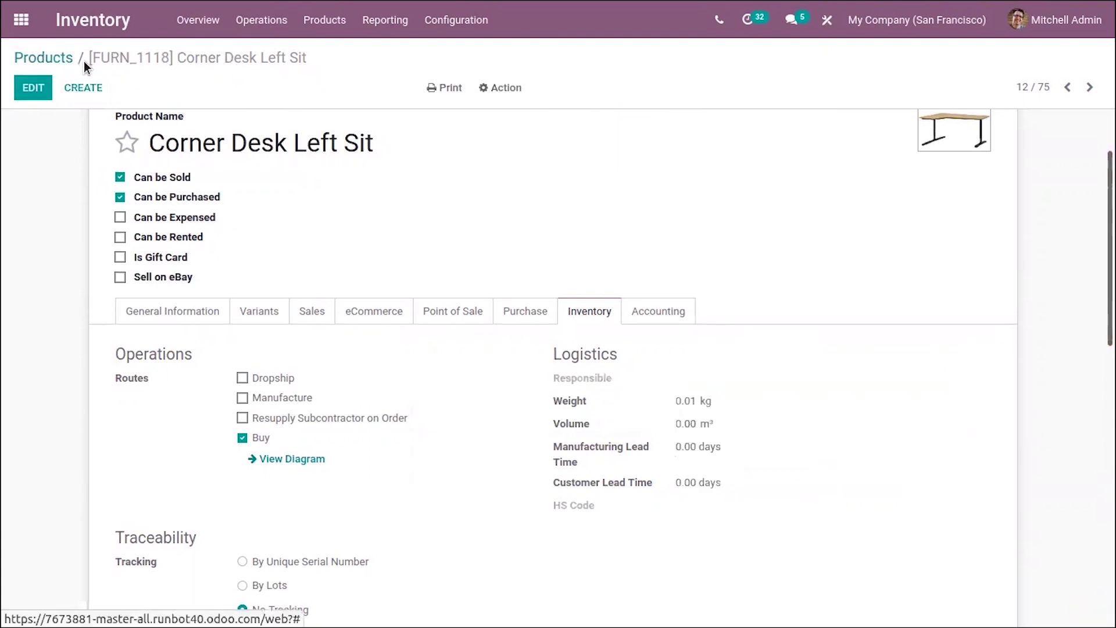
# Step: Open the package CLUSTER-PACK-1 from the Packages list and read the explanation of its Package Use field
pyautogui.click(53, 58)
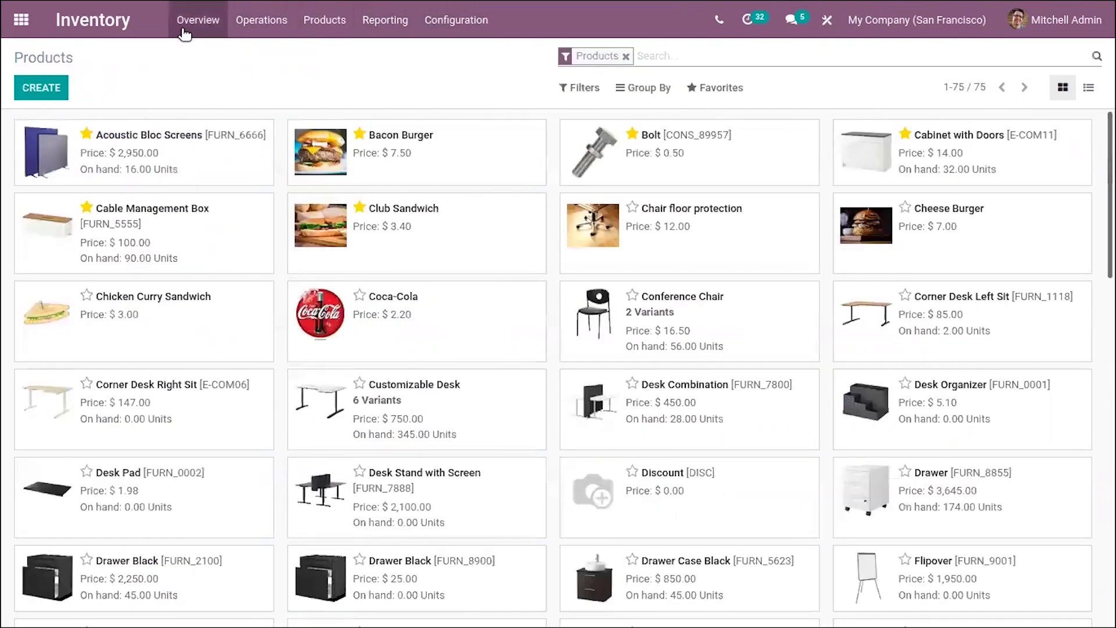
pyautogui.click(320, 14)
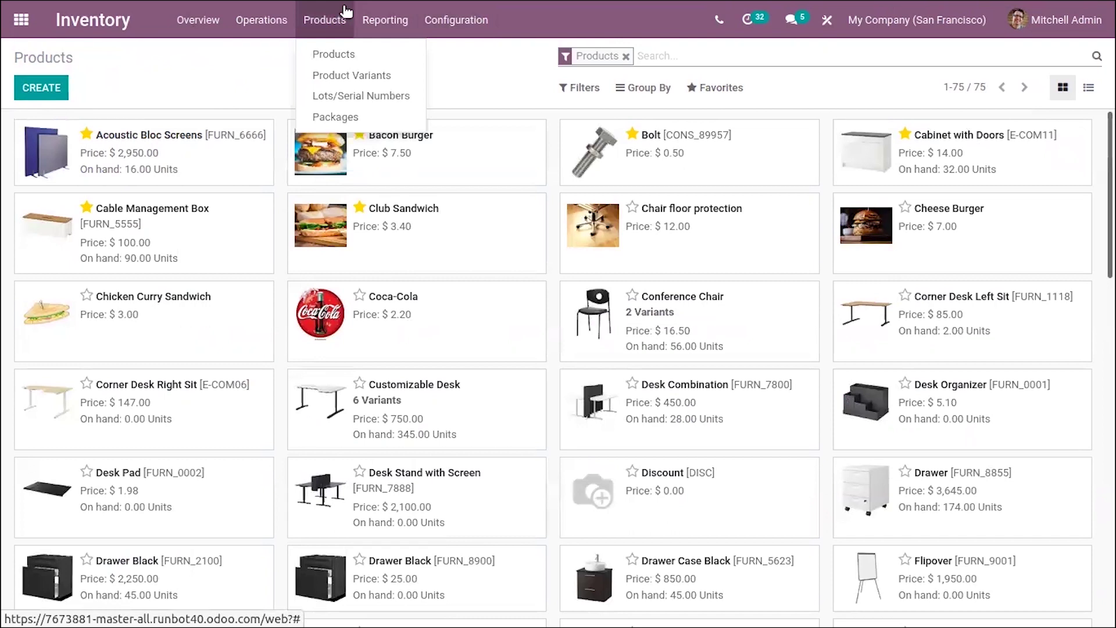
pyautogui.click(345, 115)
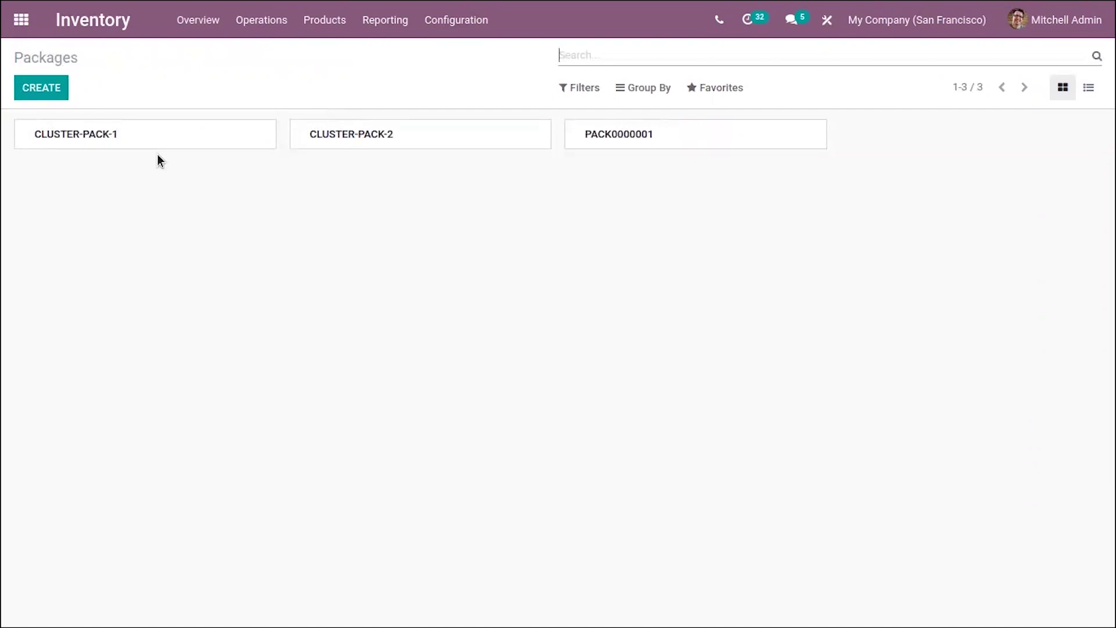
pyautogui.click(172, 139)
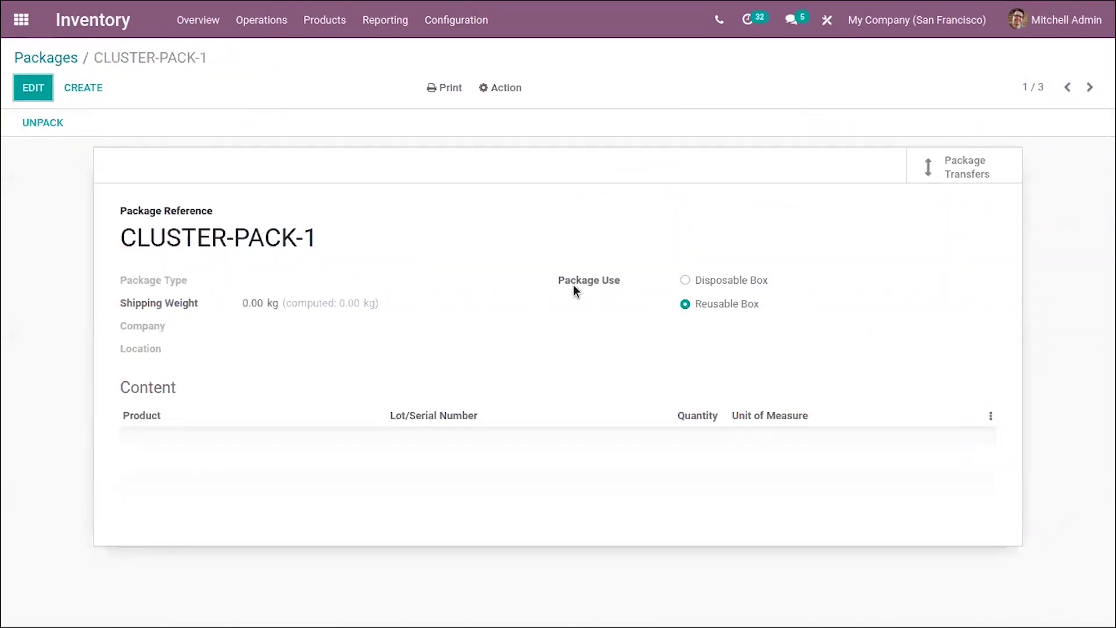
pyautogui.moveTo(574, 281)
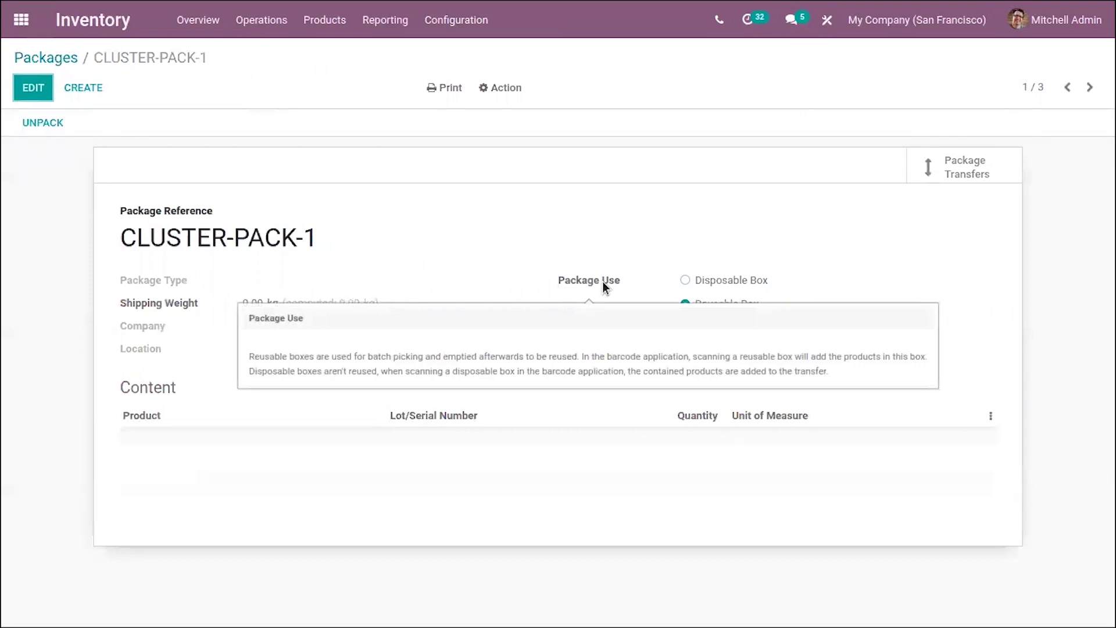
# Step: Set the Package Use of CLUSTER-PACK-1 to Disposable Box and return to the Packages list
pyautogui.click(751, 284)
pyautogui.click(720, 304)
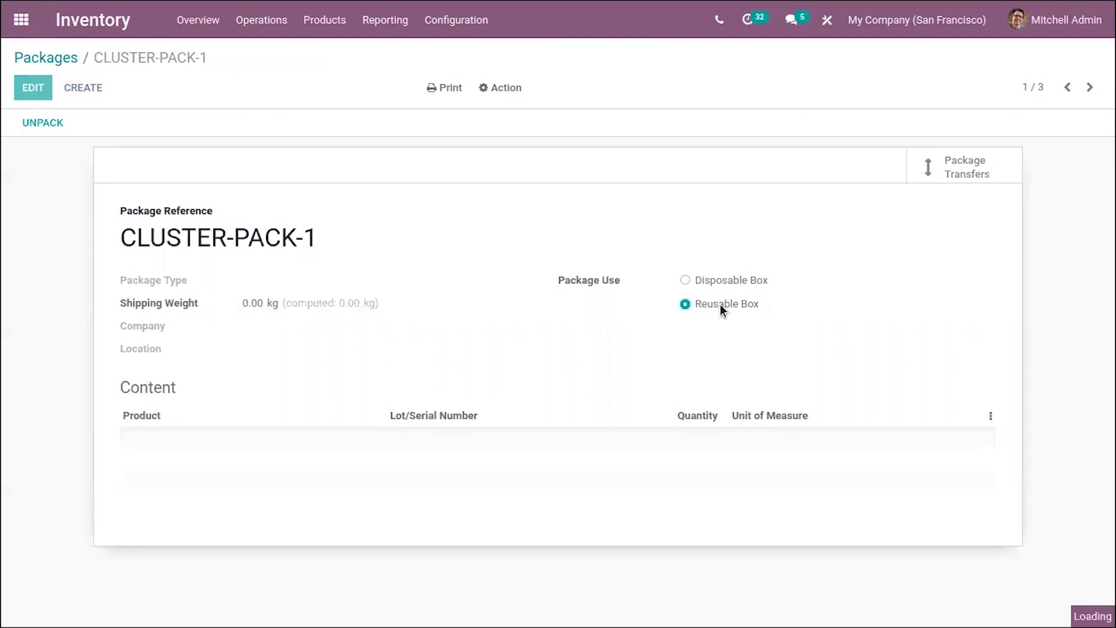
pyautogui.click(701, 283)
pyautogui.click(749, 300)
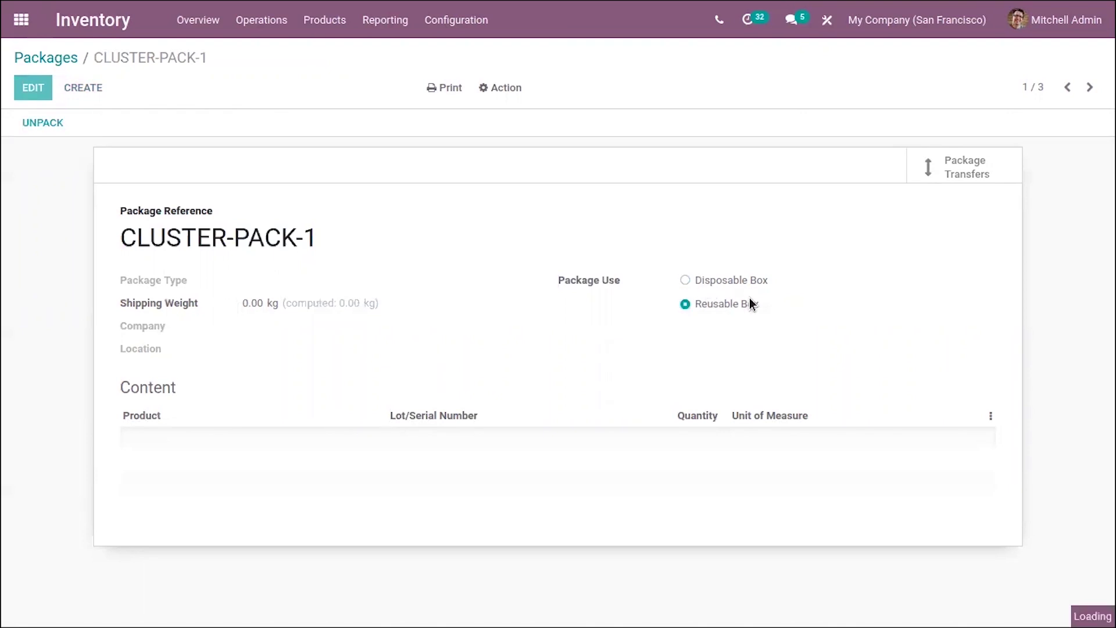
pyautogui.click(715, 286)
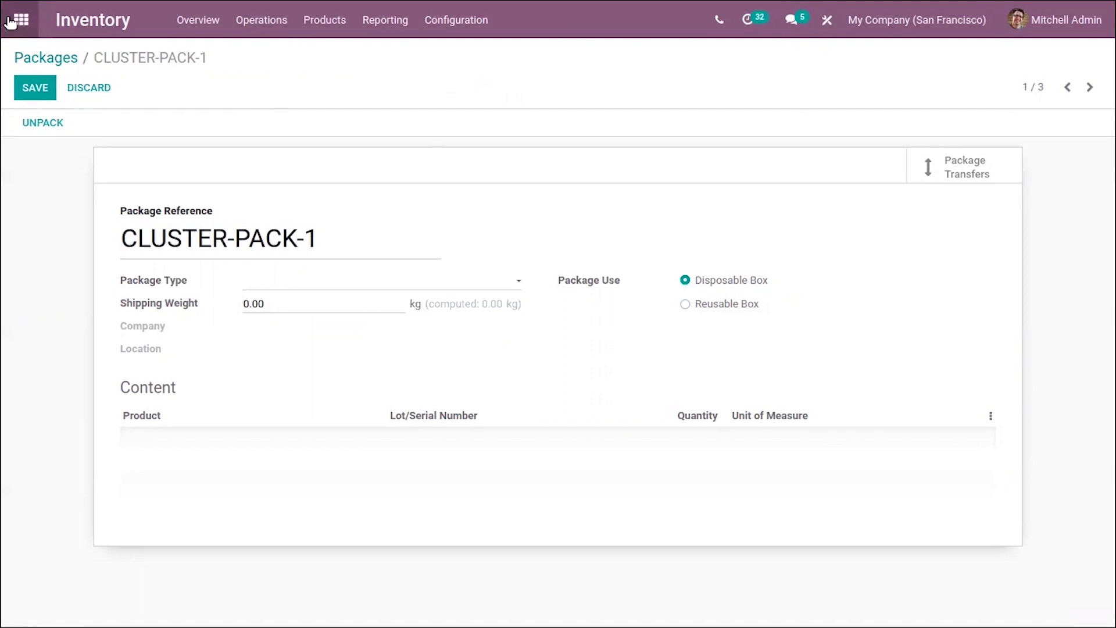
pyautogui.click(52, 67)
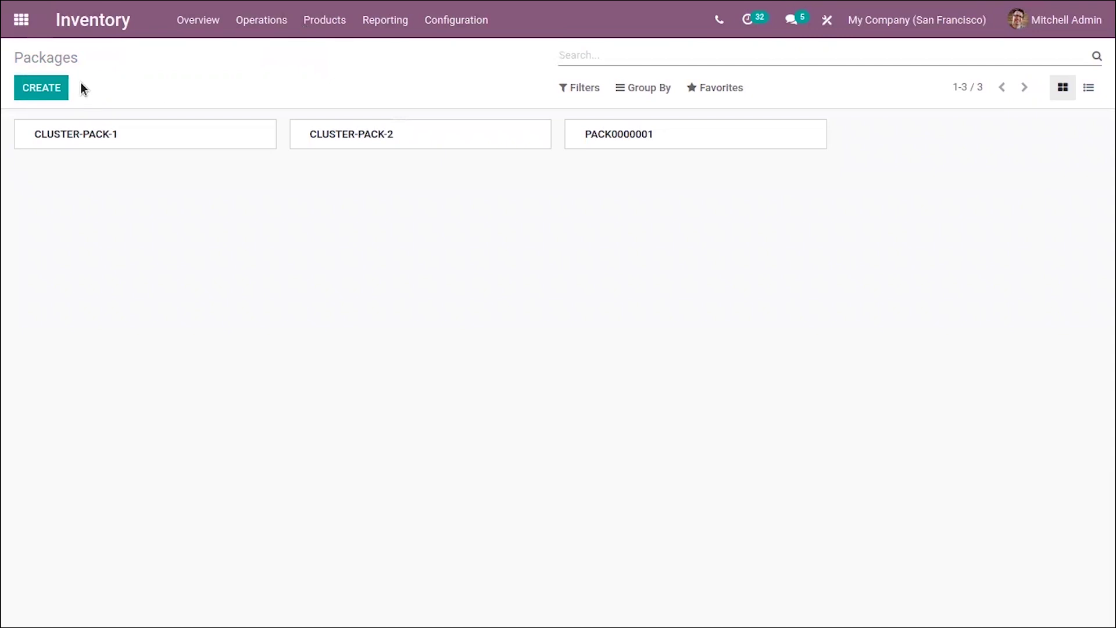
# Step: Switch to the Website app and go from its eCommerce dashboard to the website's homepage
pyautogui.click(10, 10)
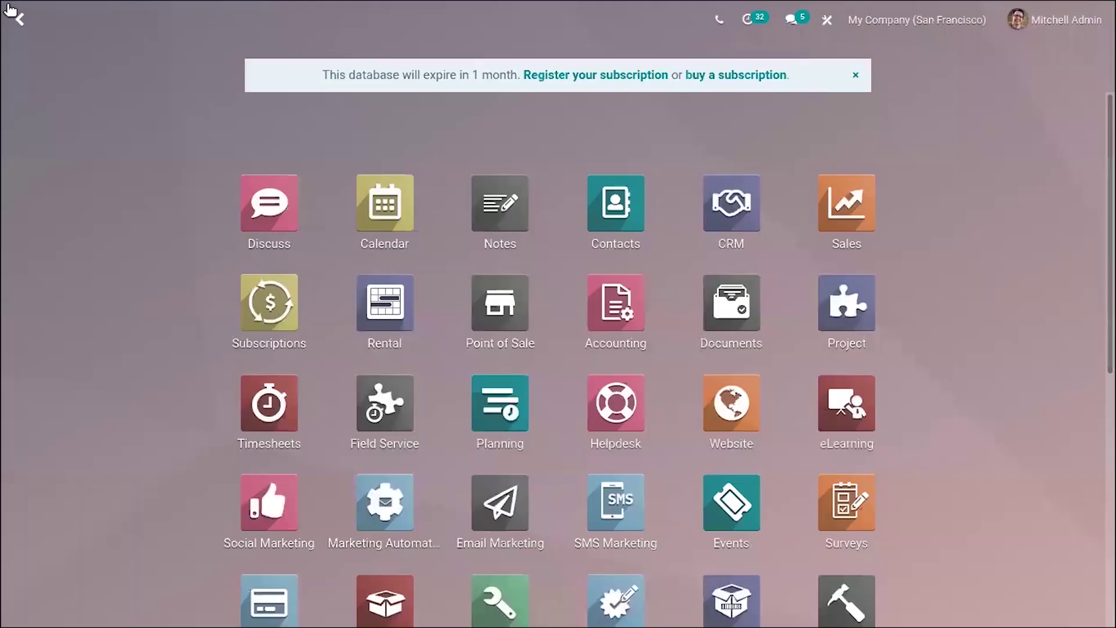
pyautogui.write('we')
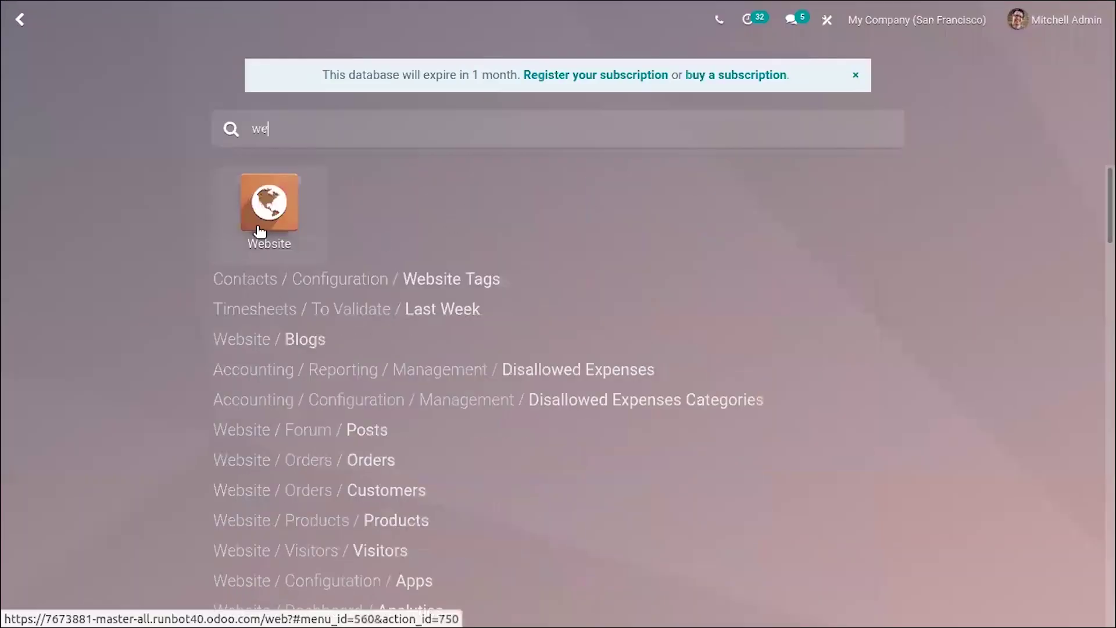
pyautogui.click(260, 228)
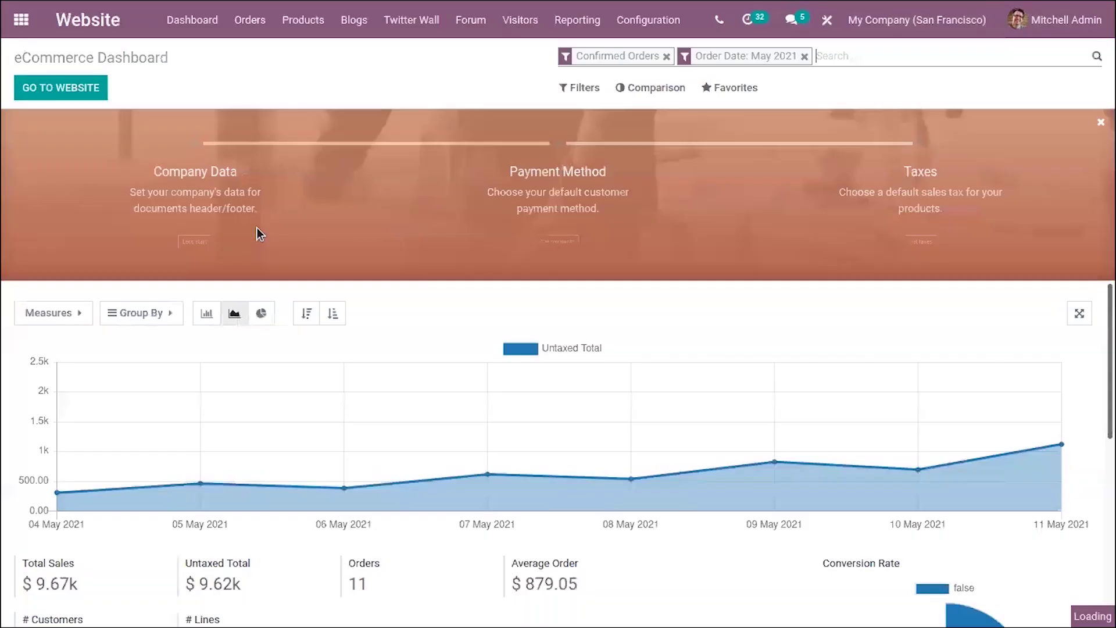
pyautogui.click(630, 27)
pyautogui.click(341, 87)
pyautogui.click(61, 95)
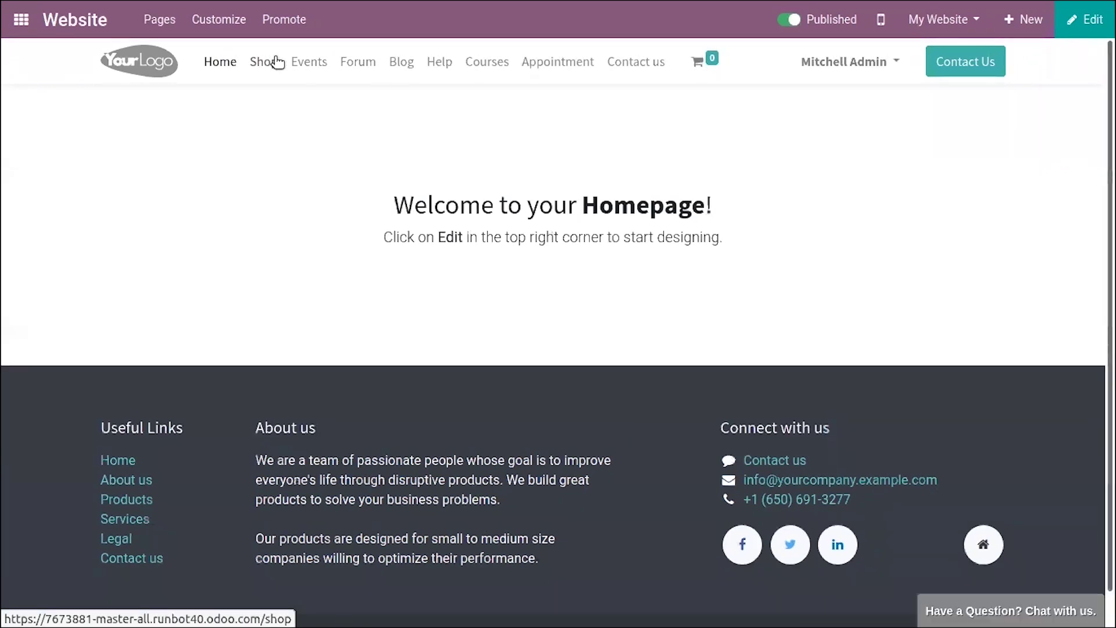
# Step: Browse the website's shop and open the product page of the Customizable Desk
pyautogui.click(265, 62)
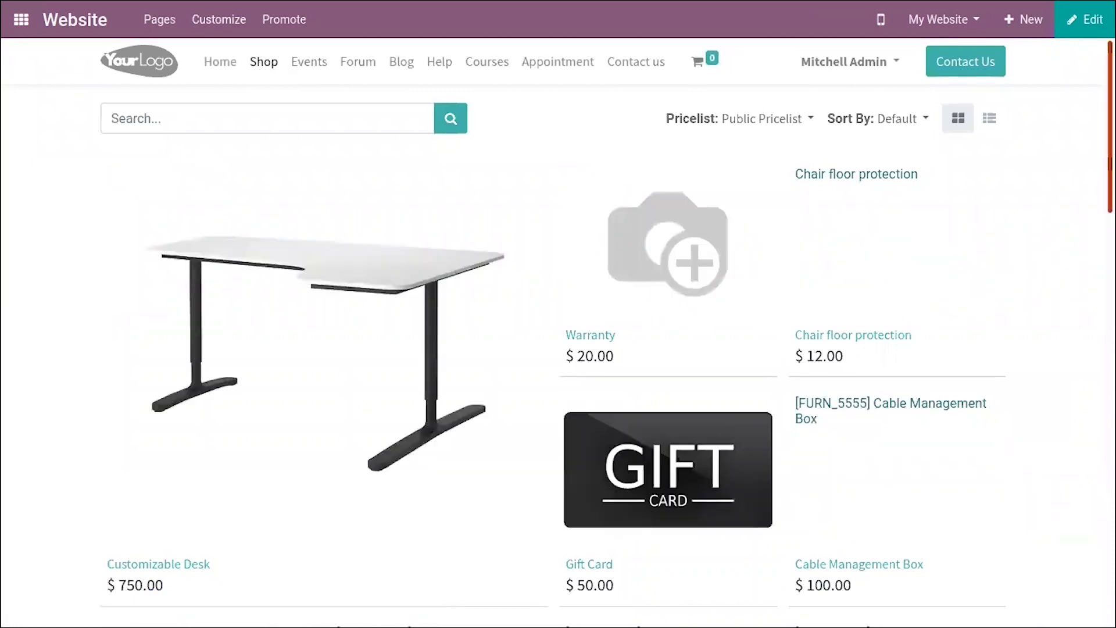
pyautogui.scroll(-3, 1054, 304)
pyautogui.scroll(-3, 710, 239)
pyautogui.scroll(5, 711, 238)
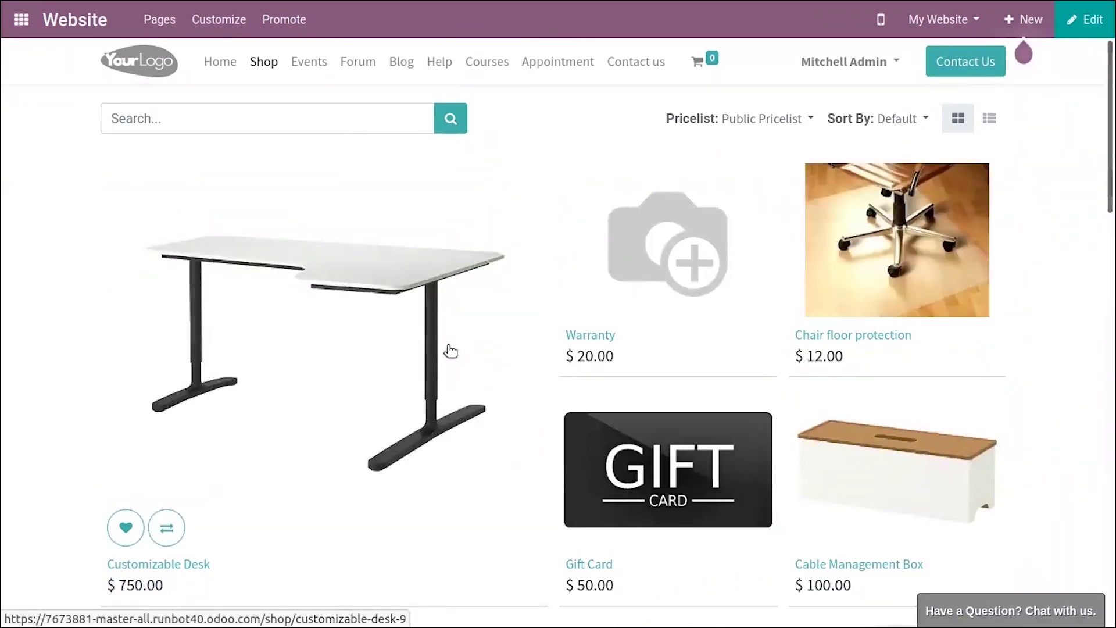
pyautogui.click(379, 381)
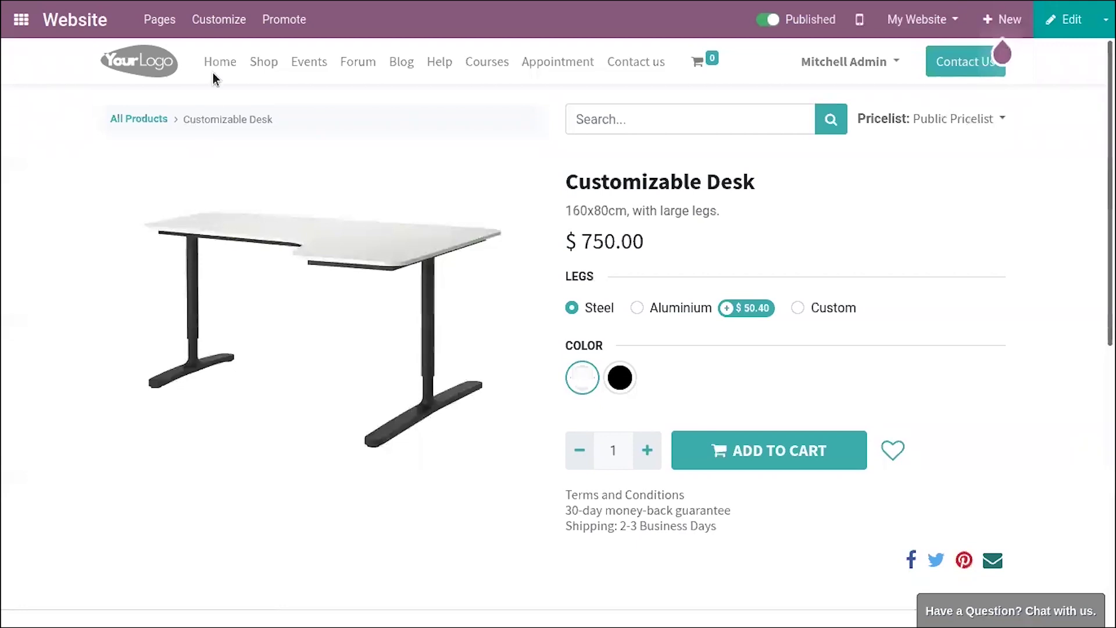
# Step: Review the Customize options of the Customizable Desk page, including Share Buttons, and look over the product page
pyautogui.click(220, 22)
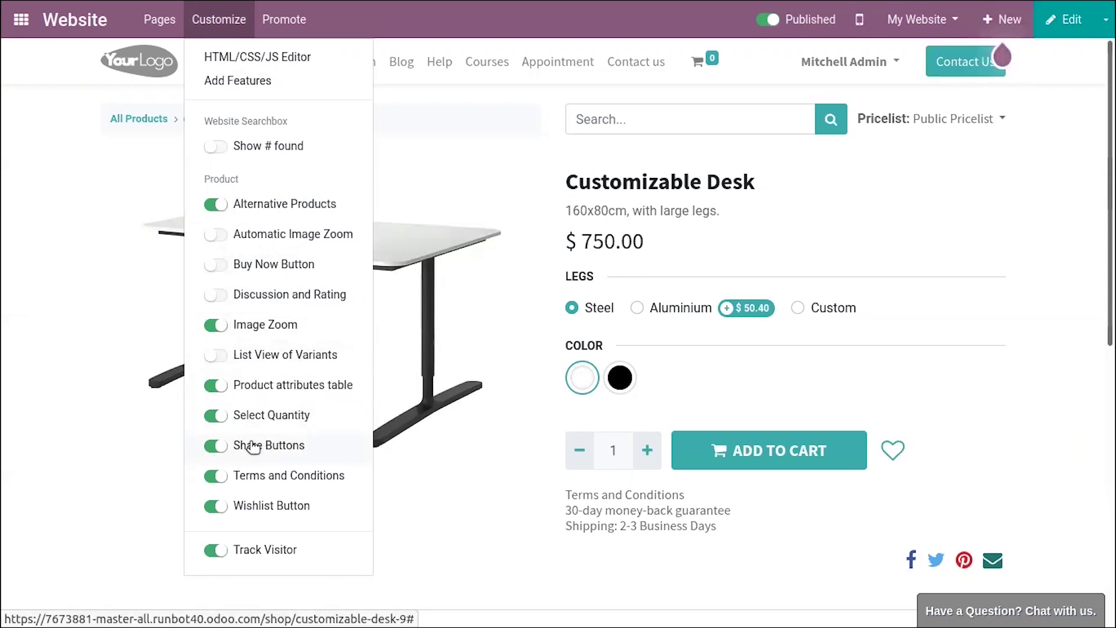
pyautogui.click(954, 409)
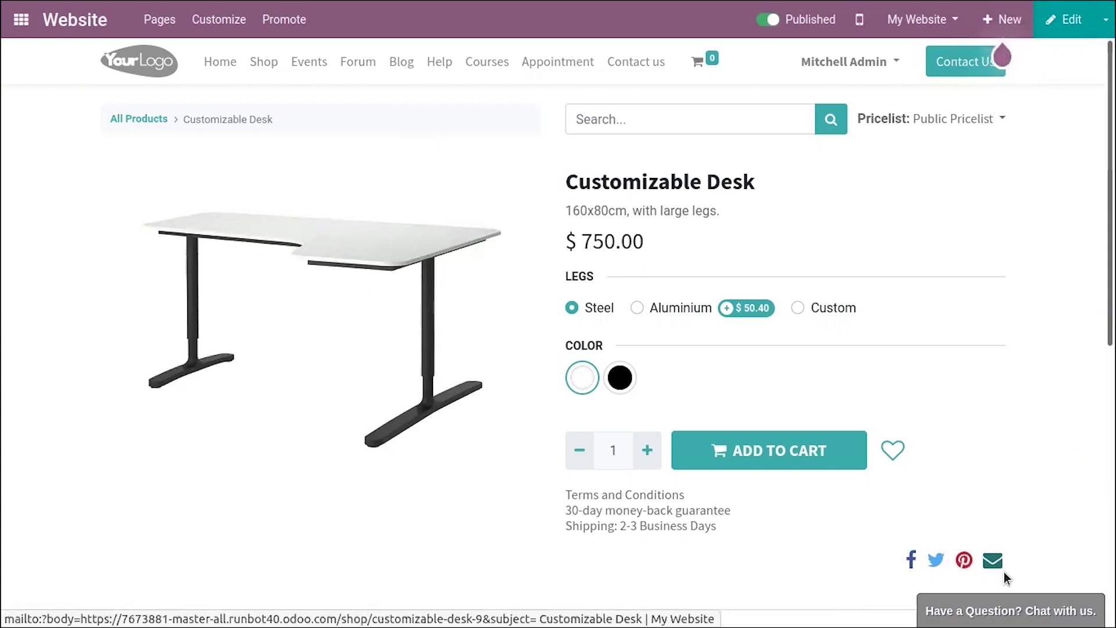
pyautogui.scroll(-5, 1082, 472)
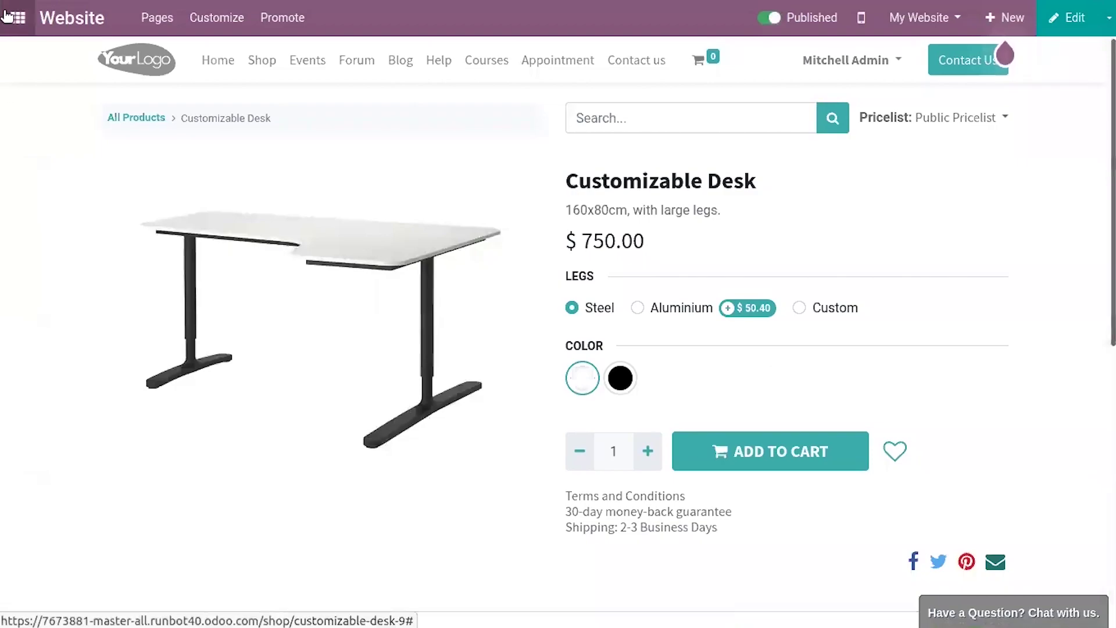
# Step: Switch to the Point of Sale app and open the settings of the Shop point of sale
pyautogui.click(18, 18)
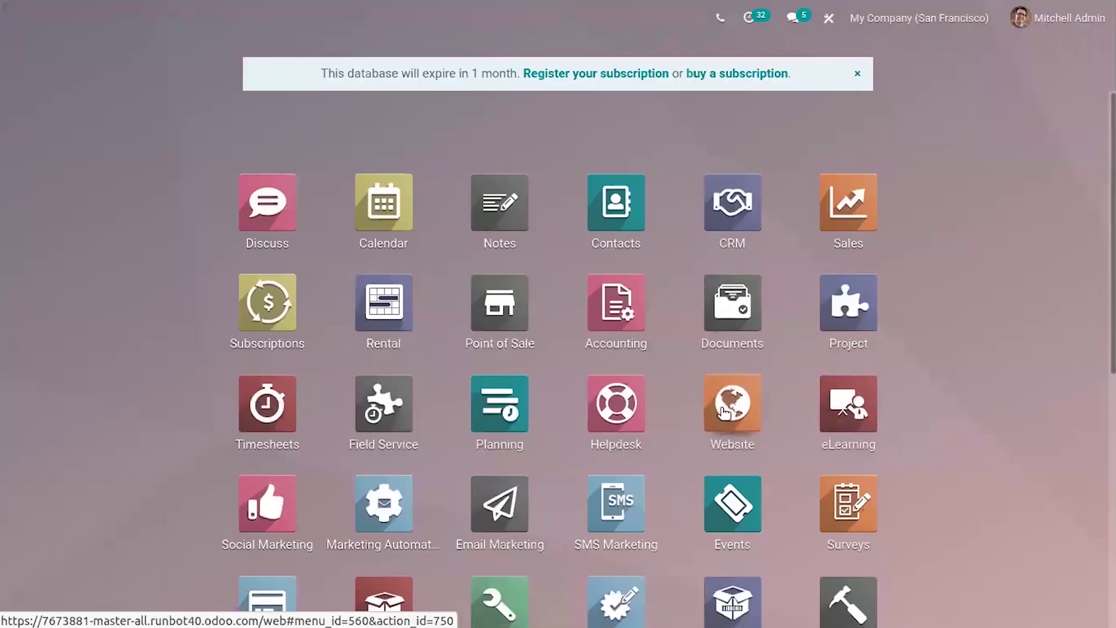
pyautogui.write('po')
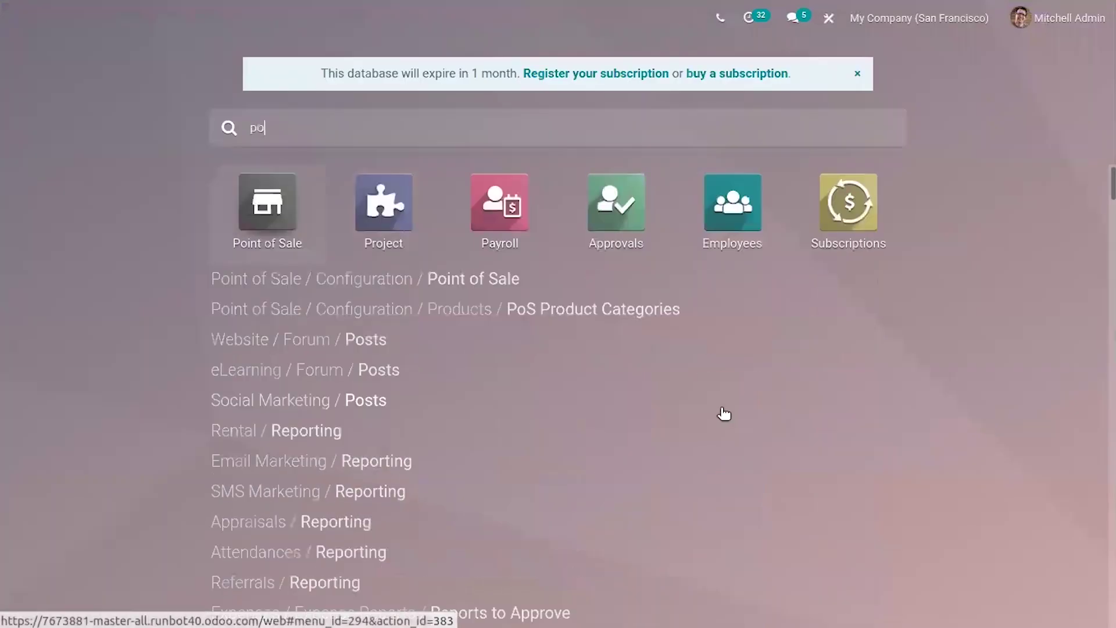
pyautogui.click(294, 229)
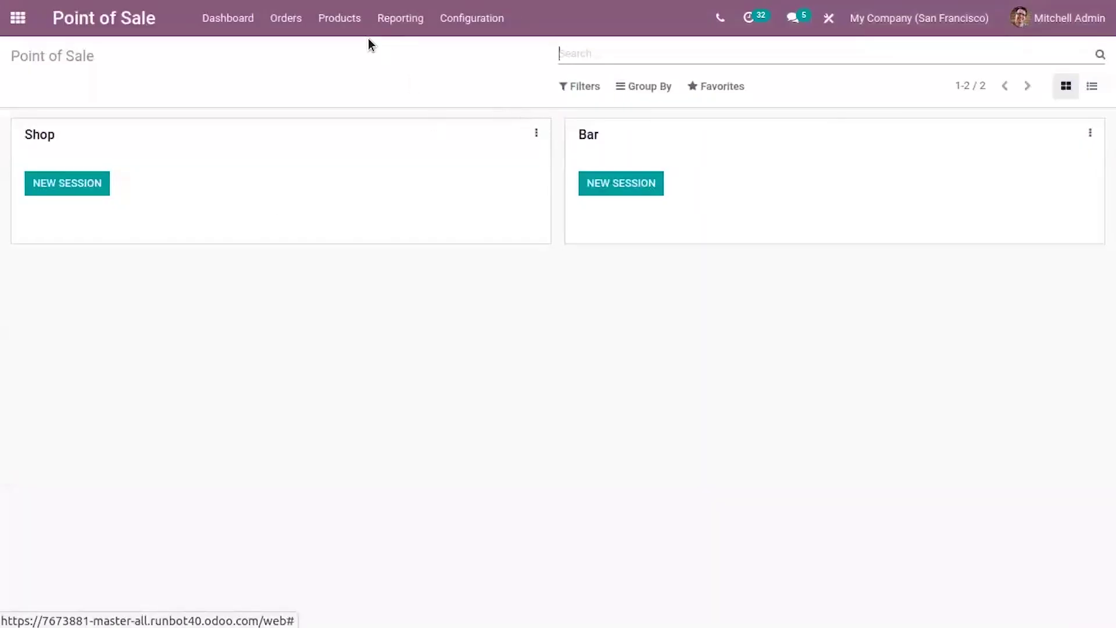
pyautogui.click(536, 133)
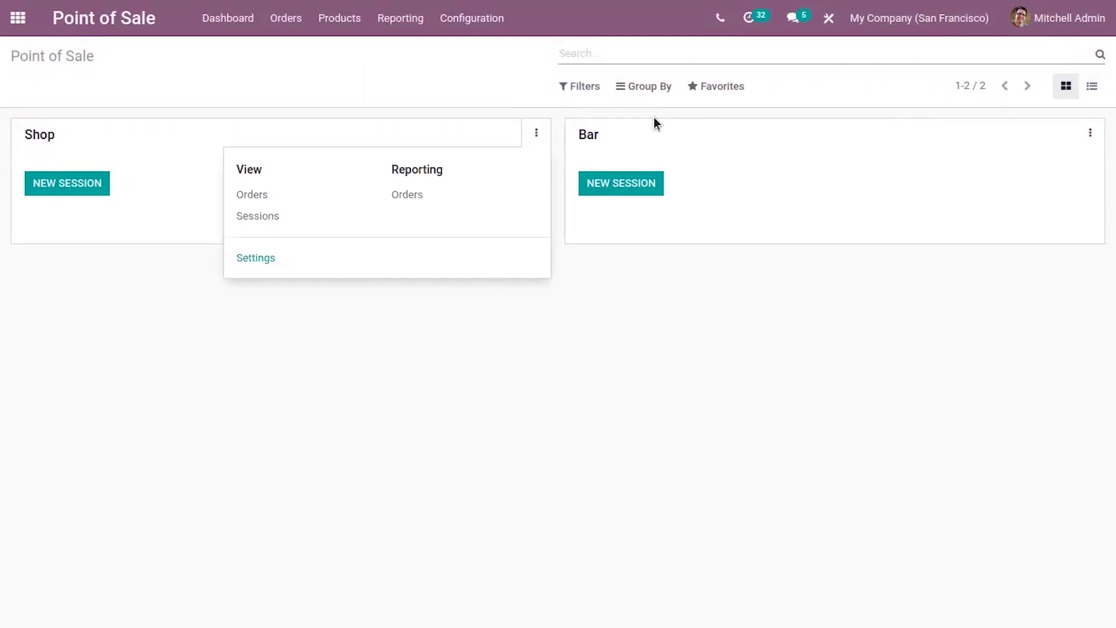
pyautogui.click(259, 263)
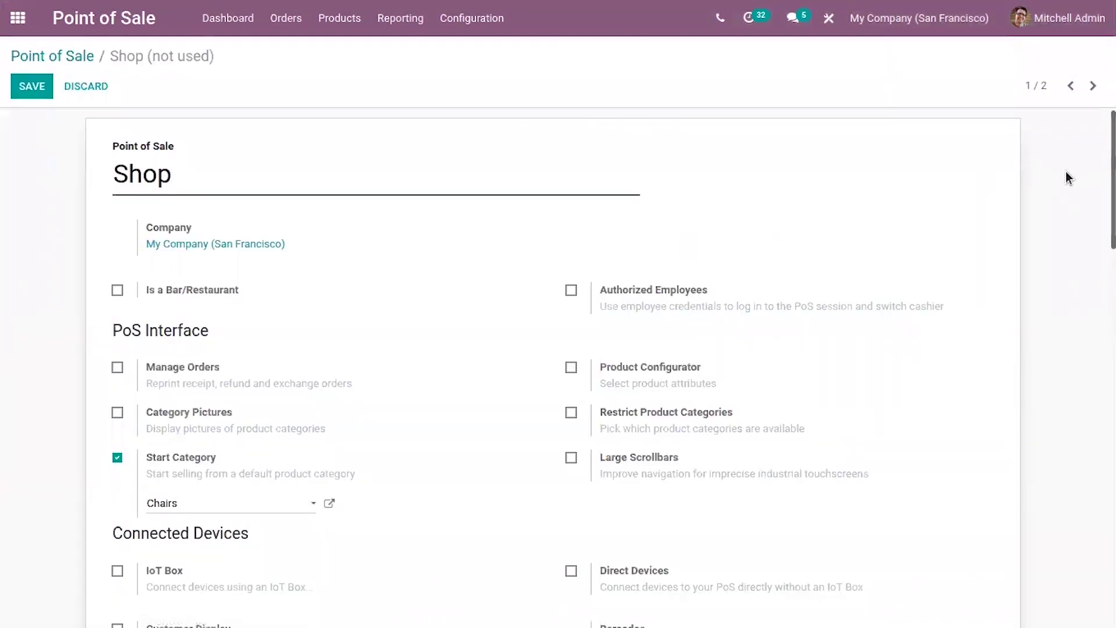
# Step: Examine the Shop's settings, from PoS Interface and Coupons & Promotions down to Payments, Bills & Receipts, Inventory and Accounting
pyautogui.scroll(-1, 1065, 171)
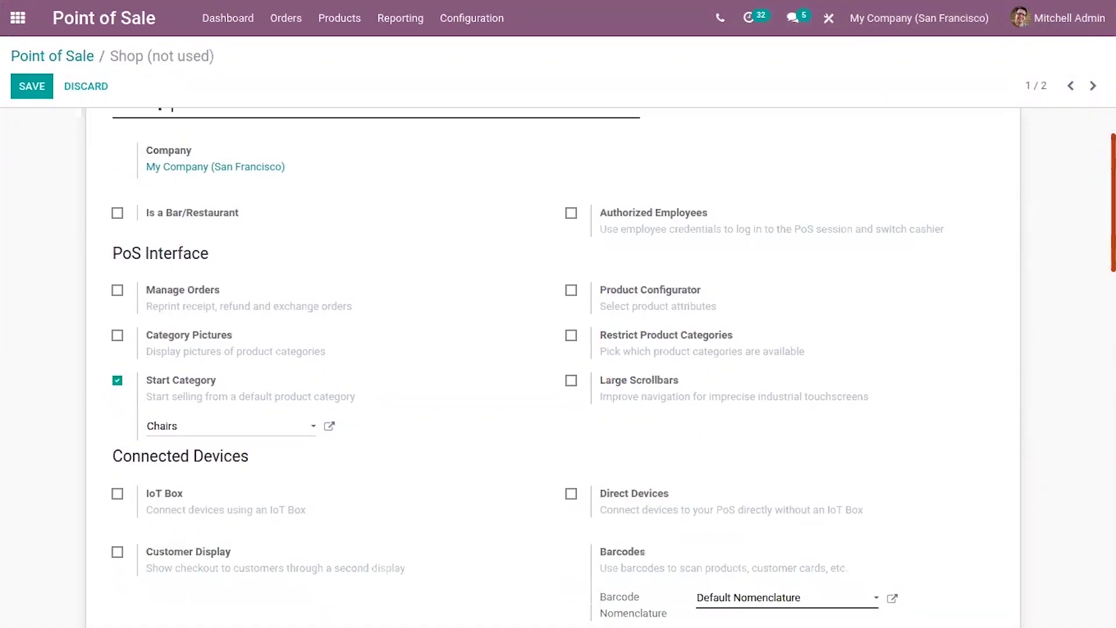
pyautogui.scroll(-10, 558, 366)
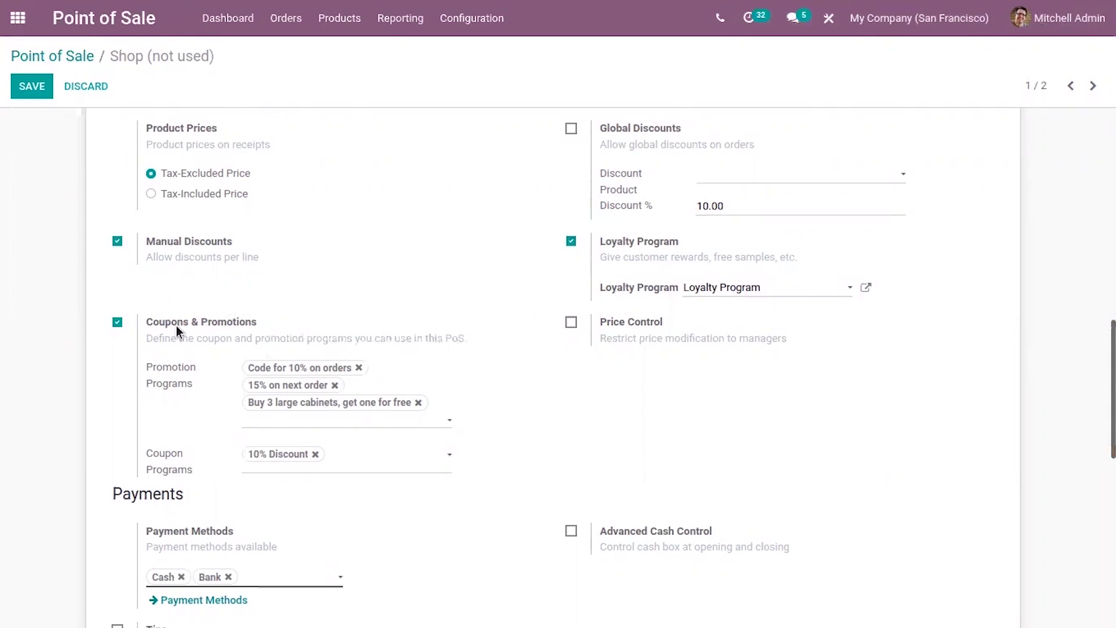
pyautogui.moveTo(171, 329)
pyautogui.scroll(-5, 556, 367)
pyautogui.scroll(-3, 556, 367)
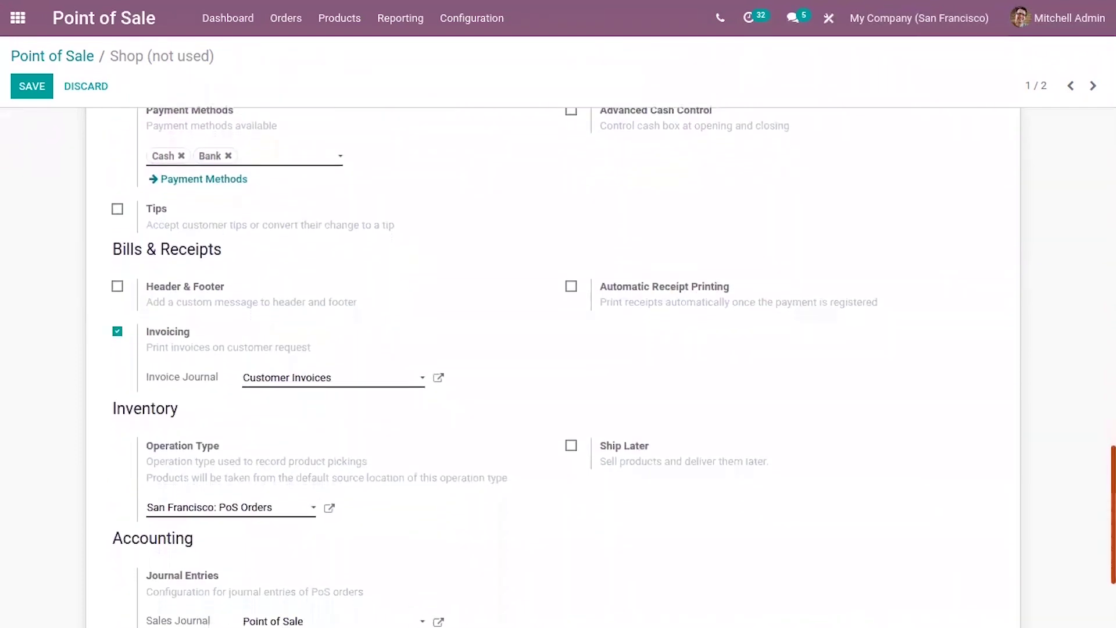
pyautogui.scroll(-1, 615, 367)
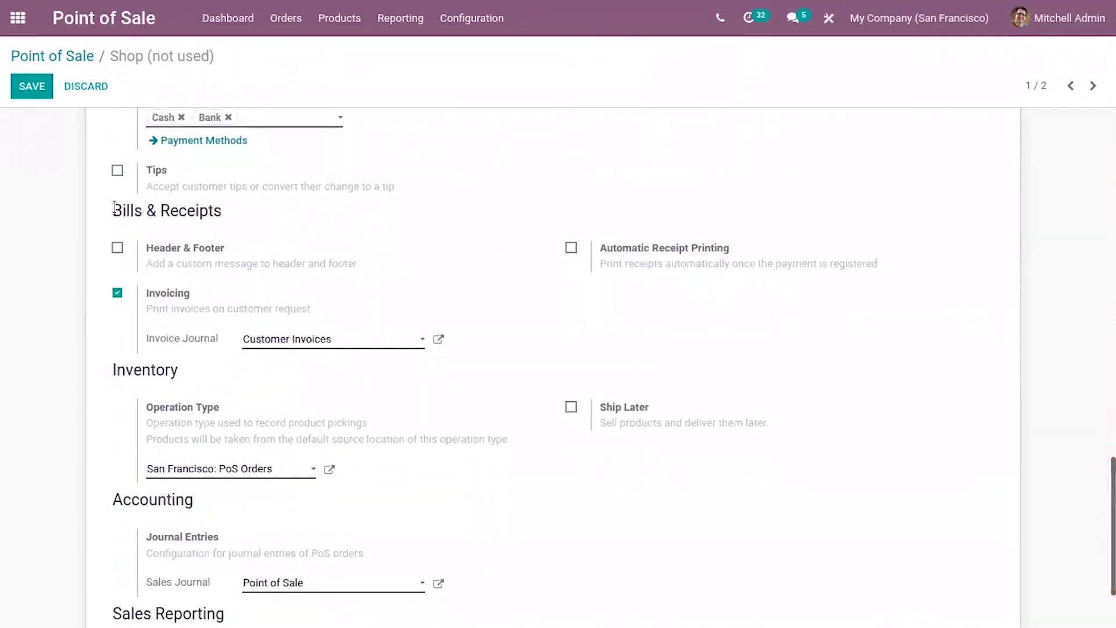
# Step: Enable Ship Later and Customer Display in the Shop's settings and save them
pyautogui.click(571, 409)
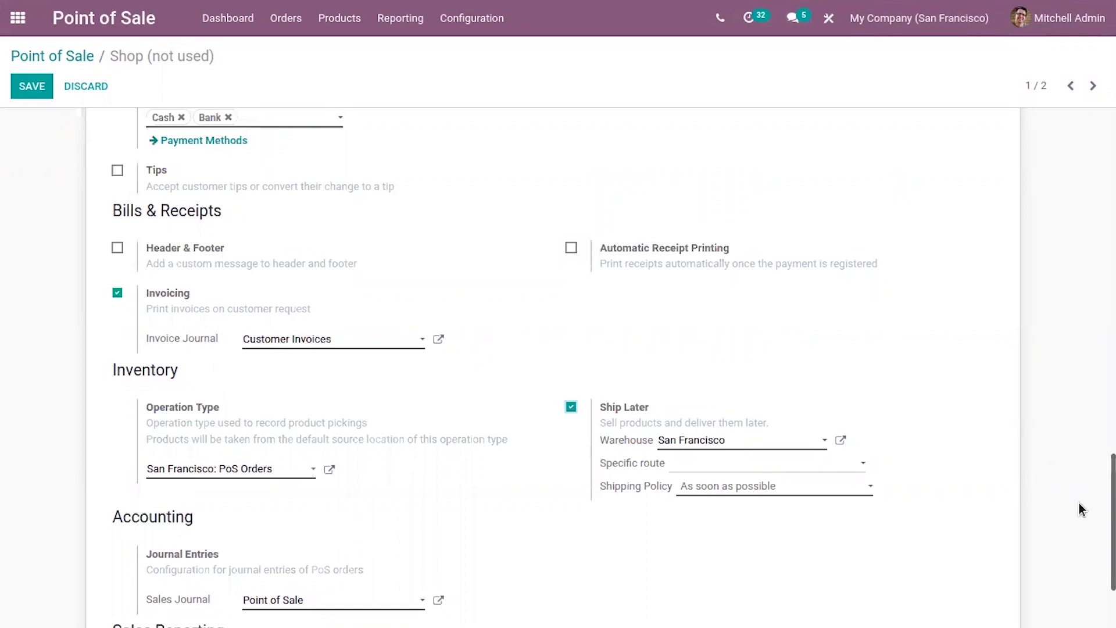
pyautogui.moveTo(1113, 512); pyautogui.dragTo(1114, 273)
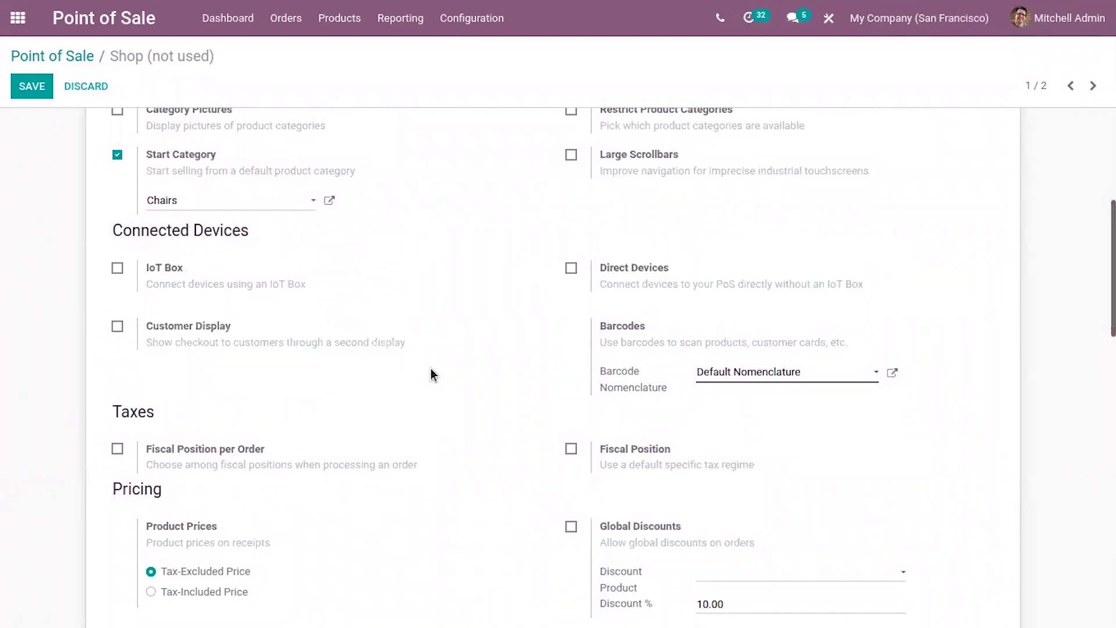
pyautogui.click(118, 328)
pyautogui.click(27, 95)
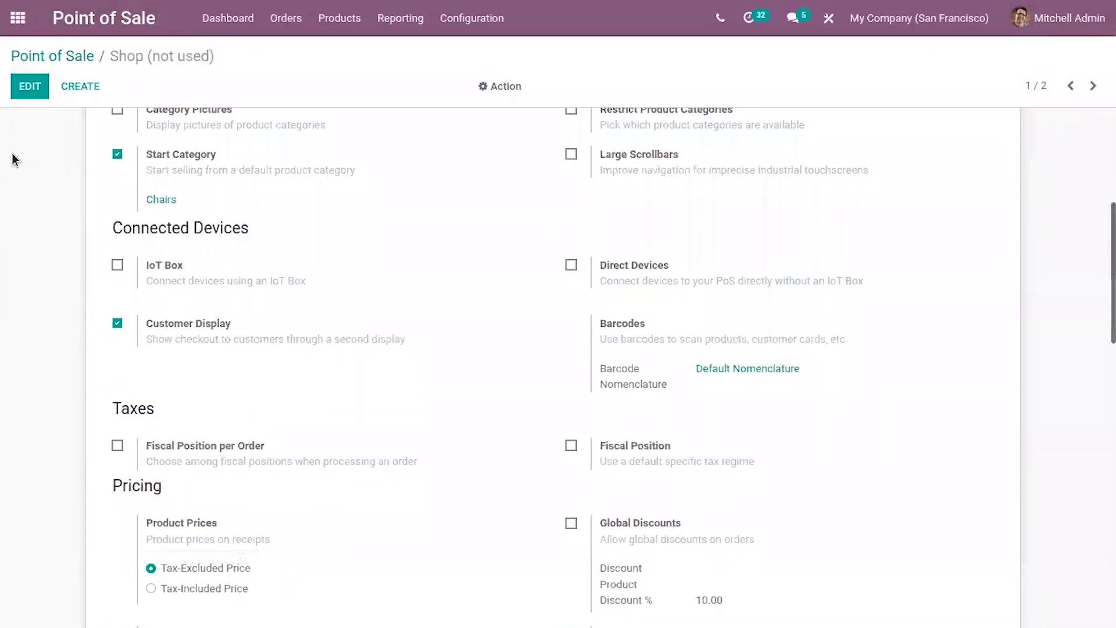
# Step: Return to the Point of Sale dashboard and start a new session for the Shop
pyautogui.click(76, 52)
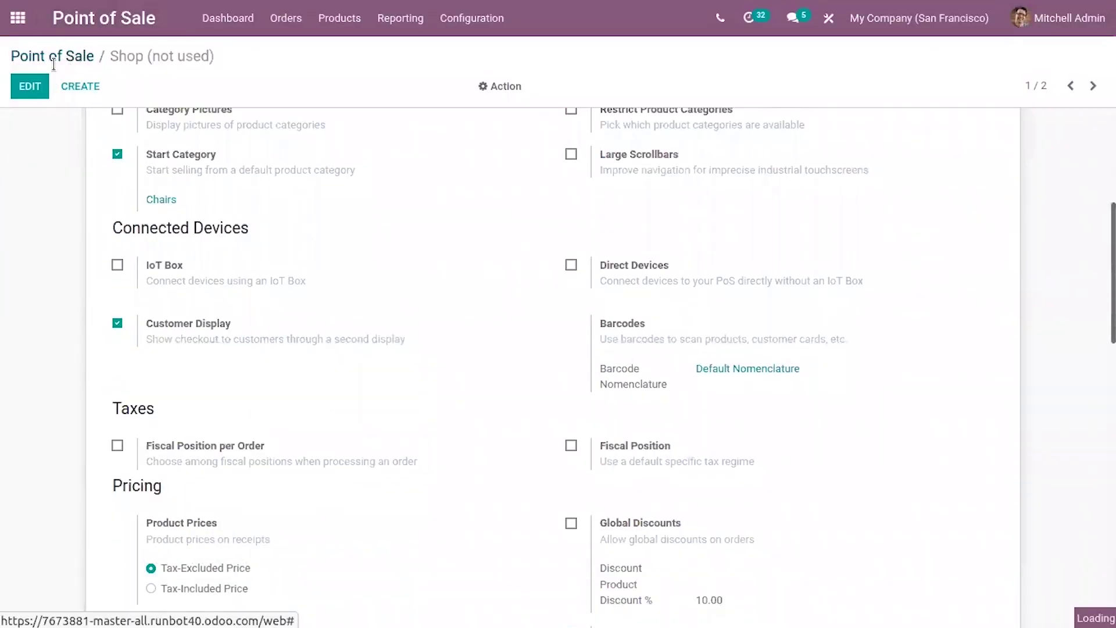
pyautogui.click(356, 17)
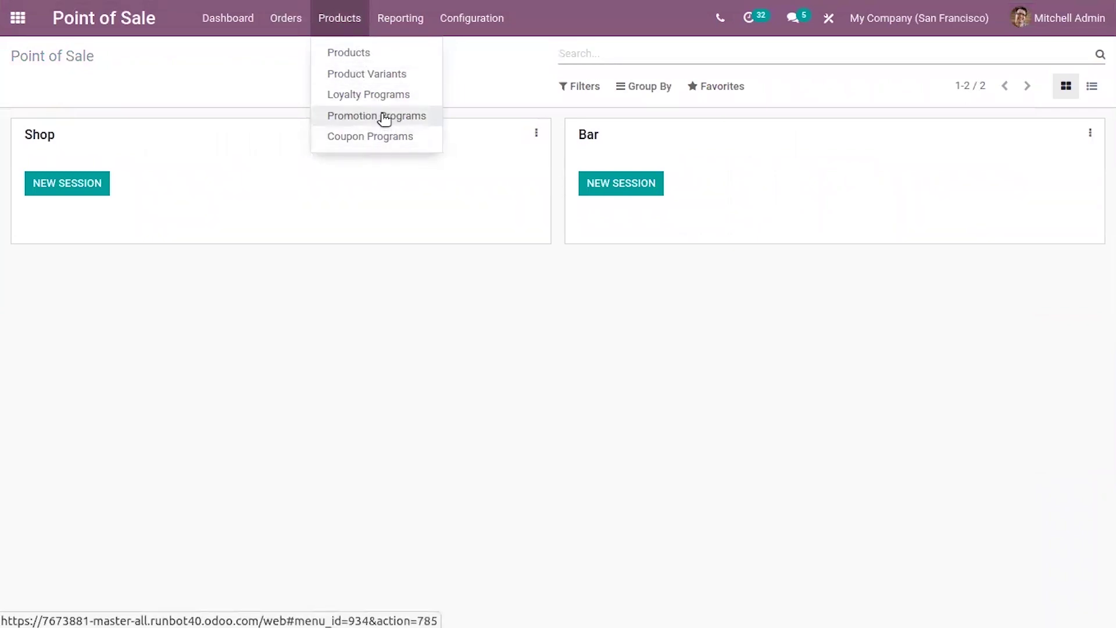
pyautogui.click(154, 70)
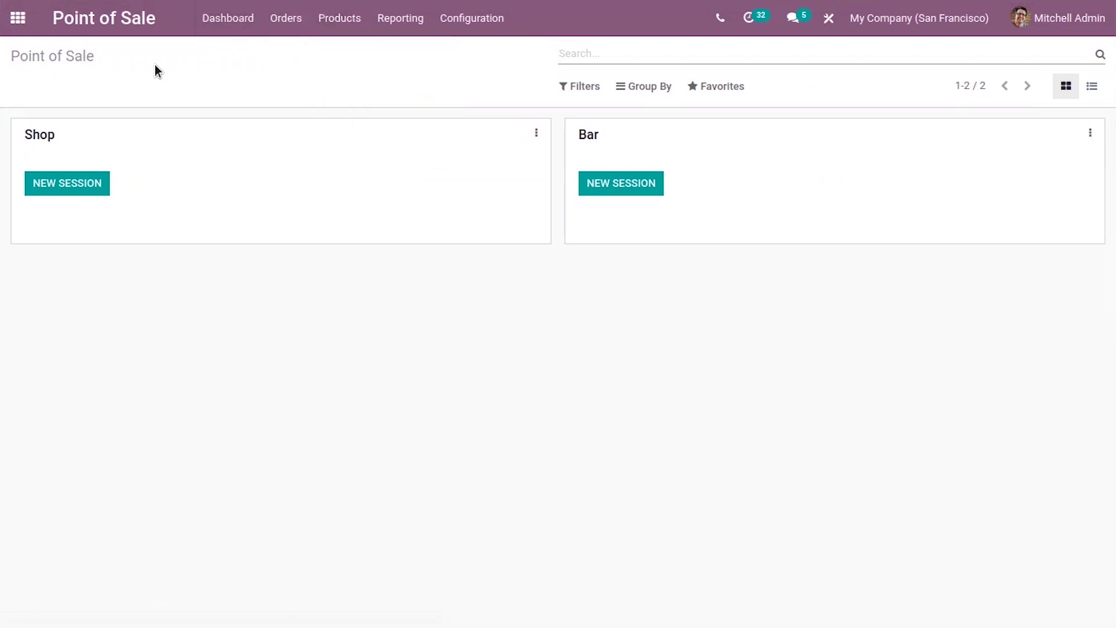
pyautogui.click(73, 193)
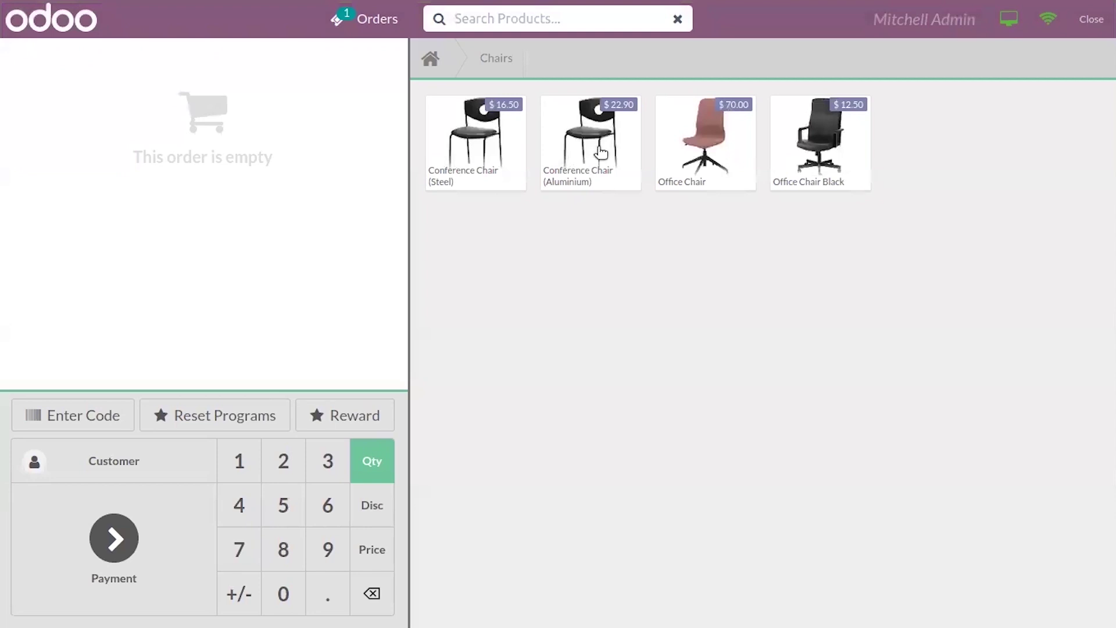
# Step: Add Conference Chair (Aluminium), Conference Chair (Steel) and Office Chair to the order, and open and cancel the promotion or coupon code entry
pyautogui.click(568, 145)
pyautogui.click(511, 160)
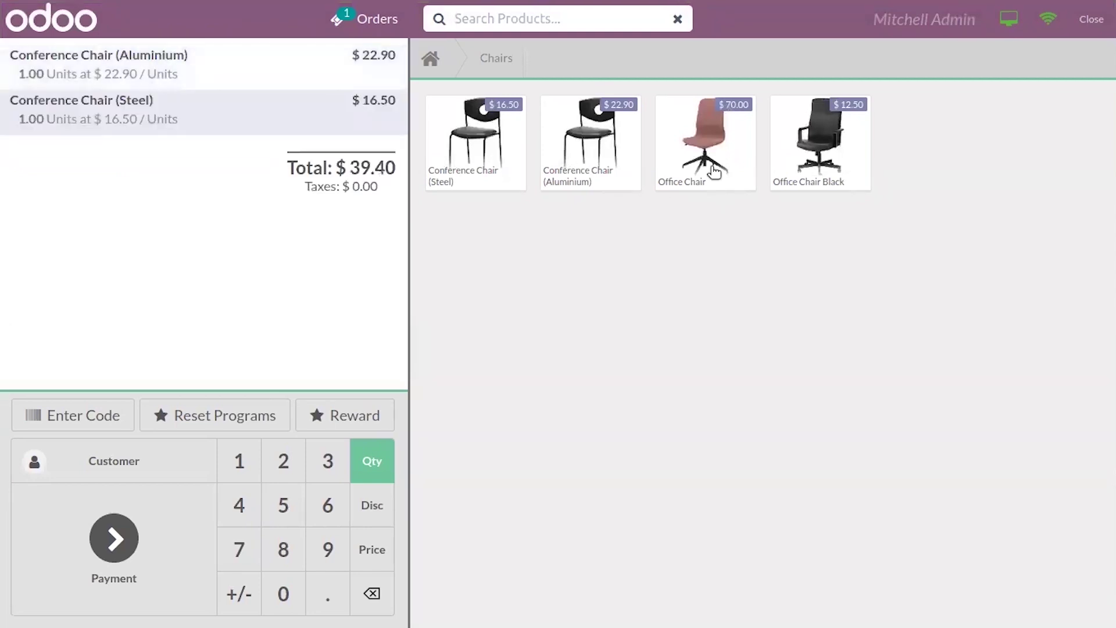
pyautogui.click(714, 170)
pyautogui.click(44, 414)
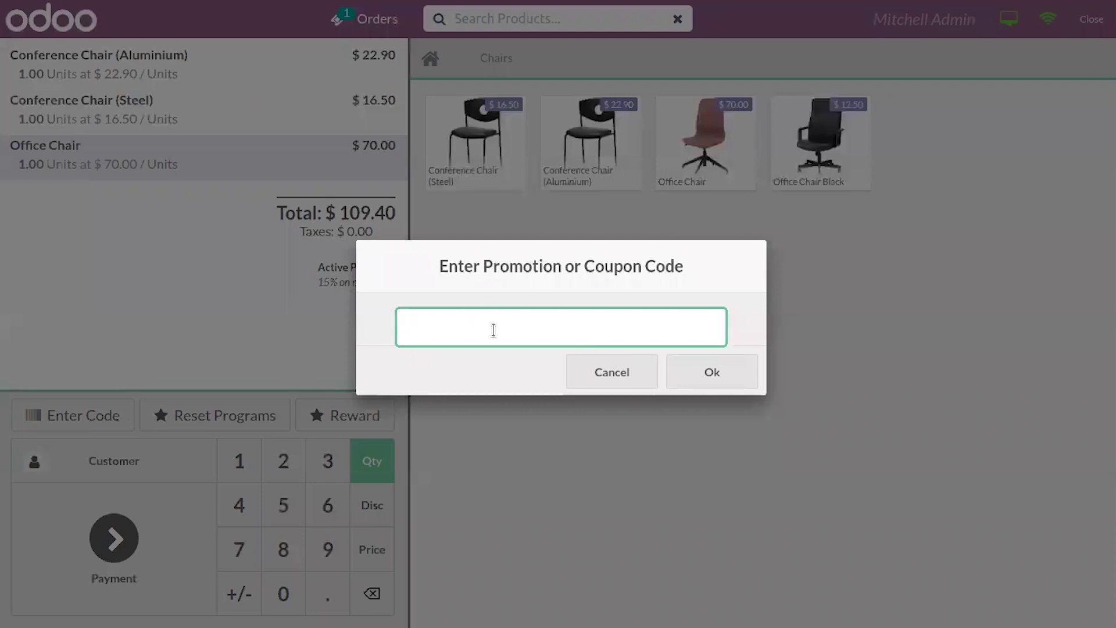
pyautogui.click(619, 373)
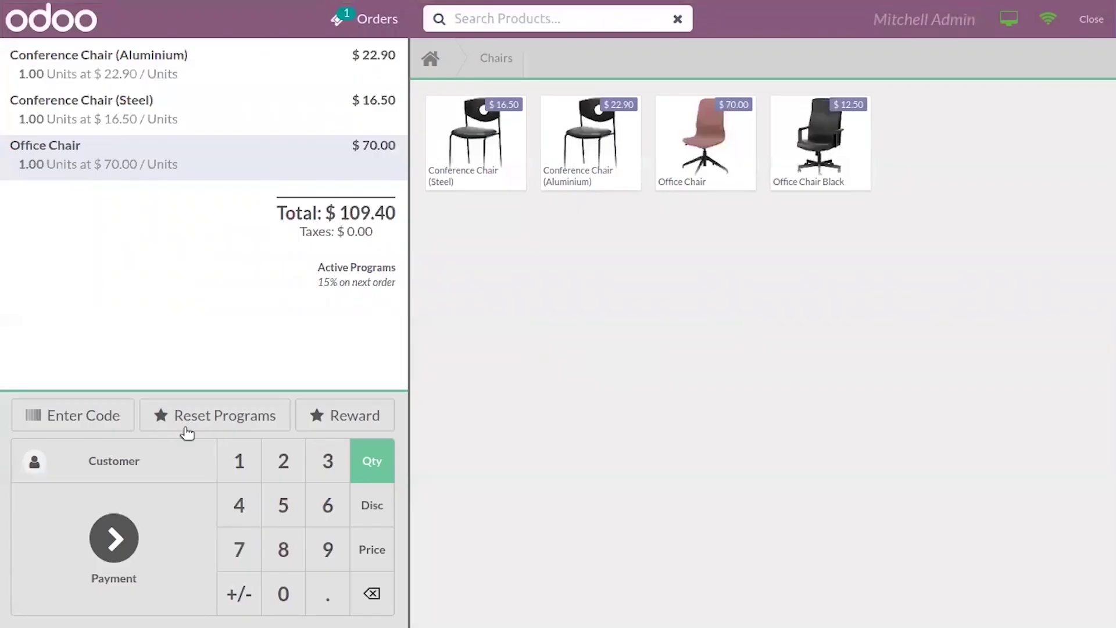
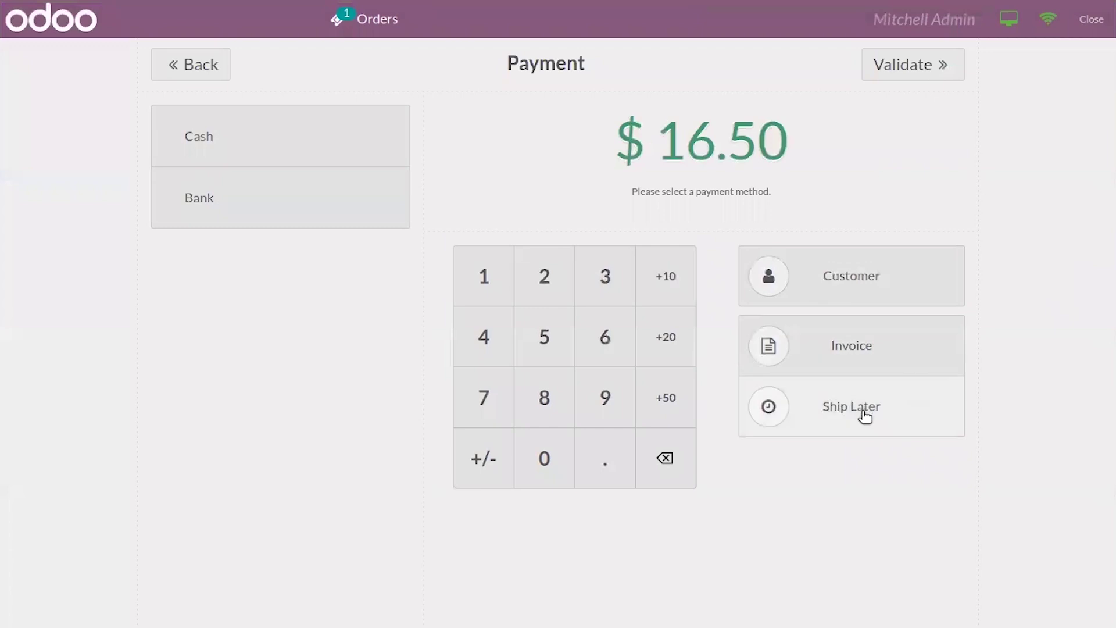
pyautogui.click(823, 405)
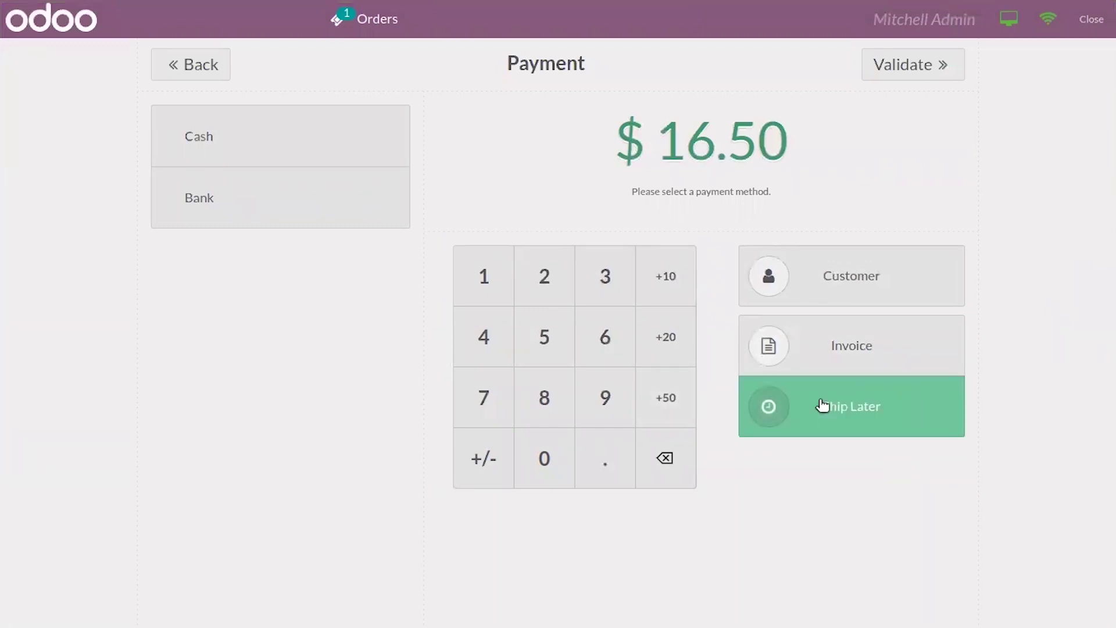
pyautogui.click(615, 366)
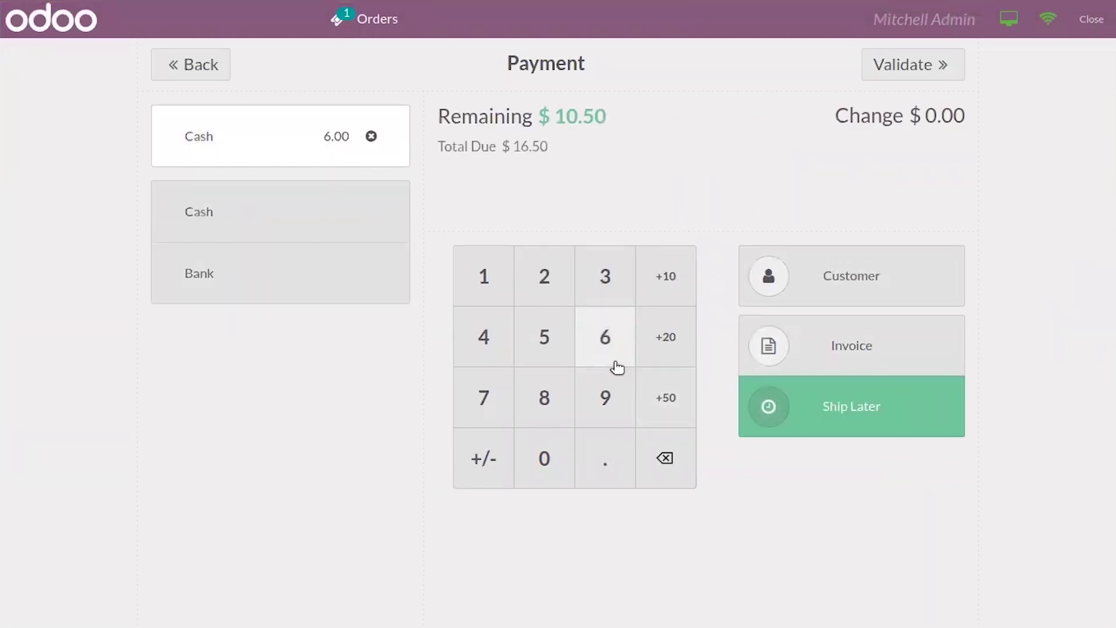
pyautogui.click(855, 401)
pyautogui.click(895, 74)
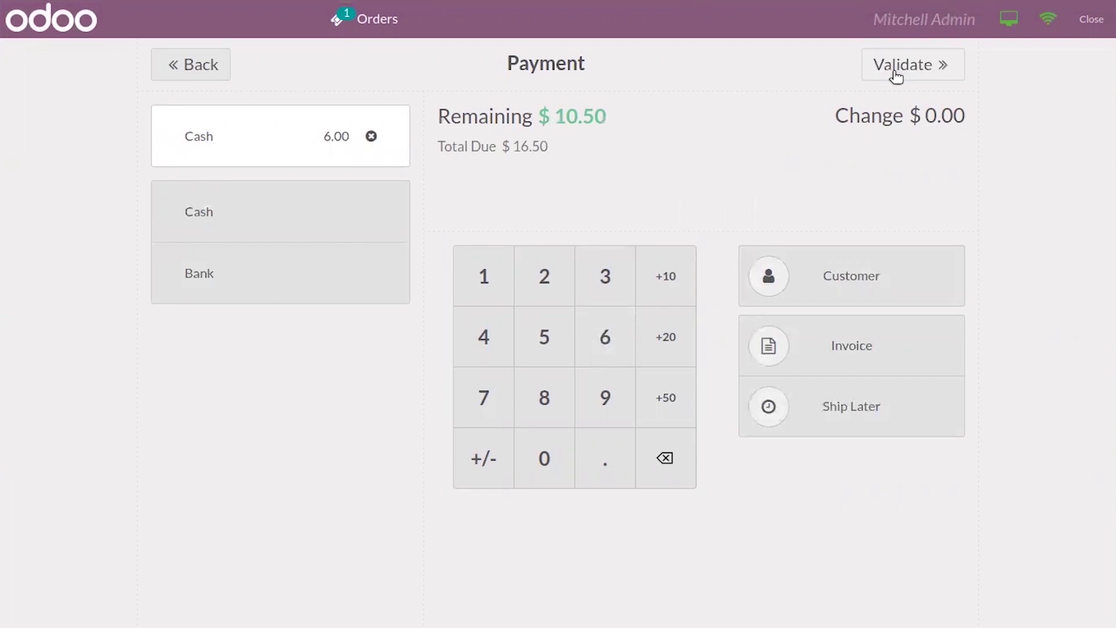
pyautogui.click(657, 465)
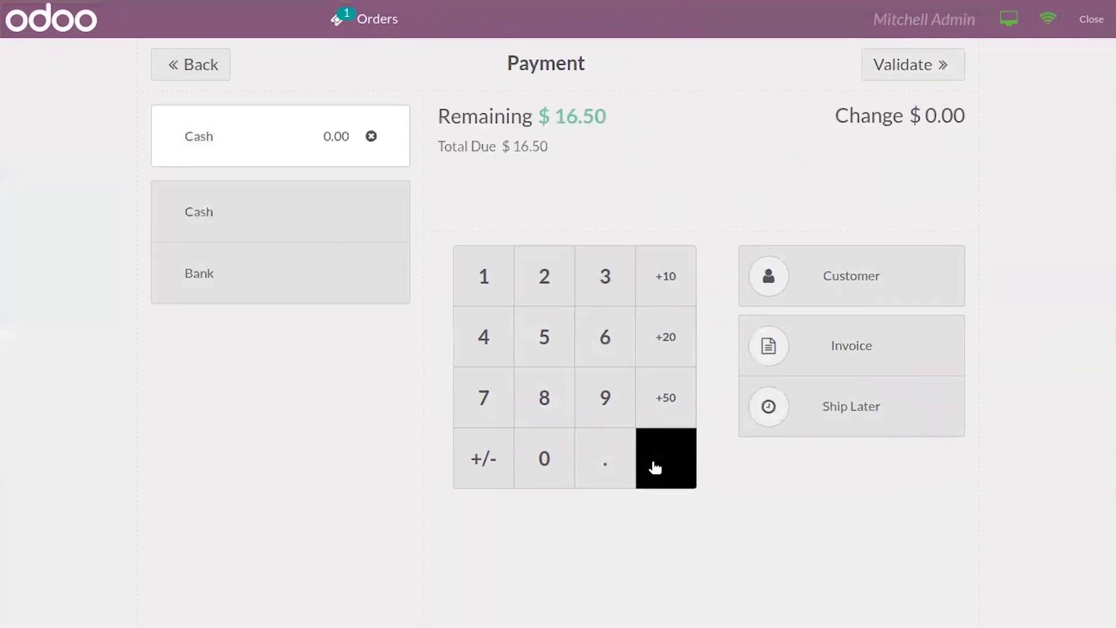
pyautogui.click(656, 467)
# Step: Register the full $16.50 as a cash payment, mark the order as Ship Later and try to validate it
pyautogui.click(343, 147)
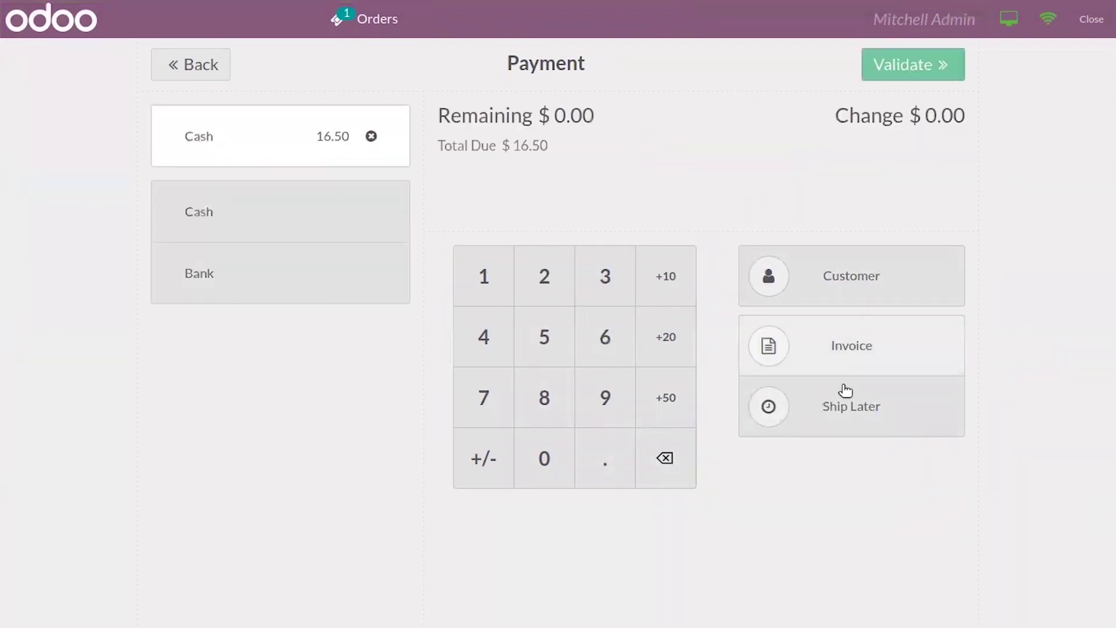
pyautogui.click(848, 414)
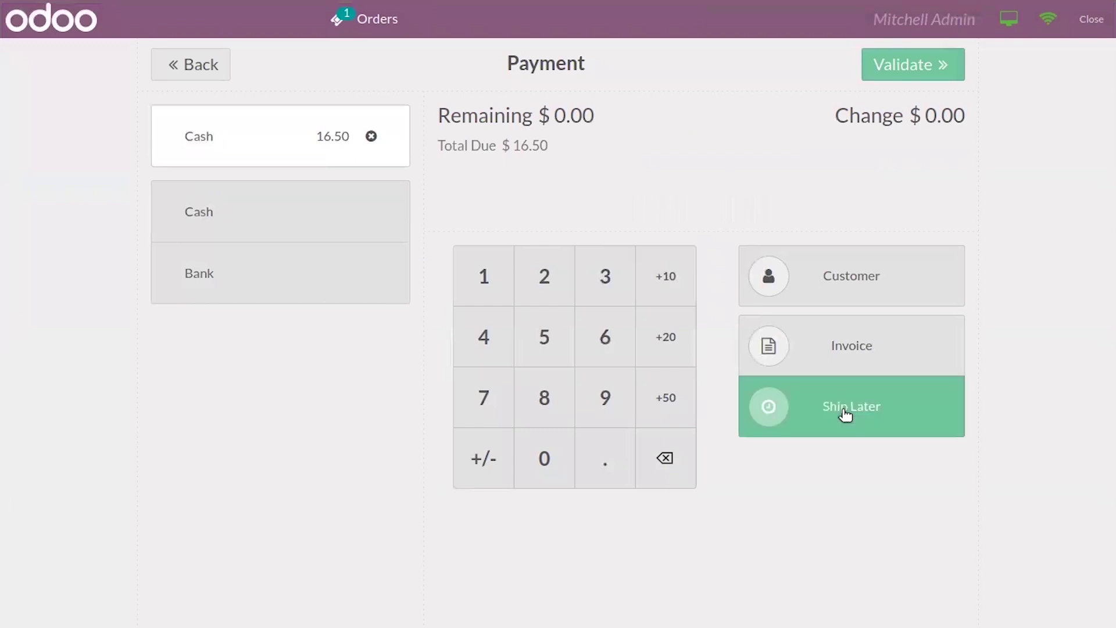
pyautogui.click(913, 58)
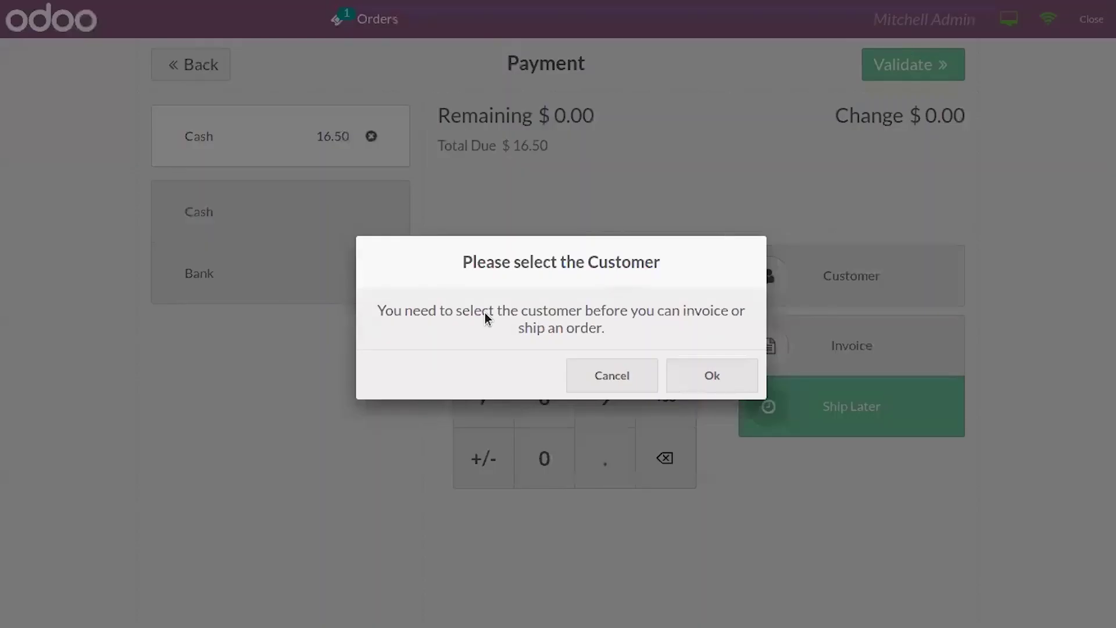
pyautogui.click(627, 383)
# Step: Assign Azure Interior as the order's customer, validate the payment and start a new order
pyautogui.click(803, 302)
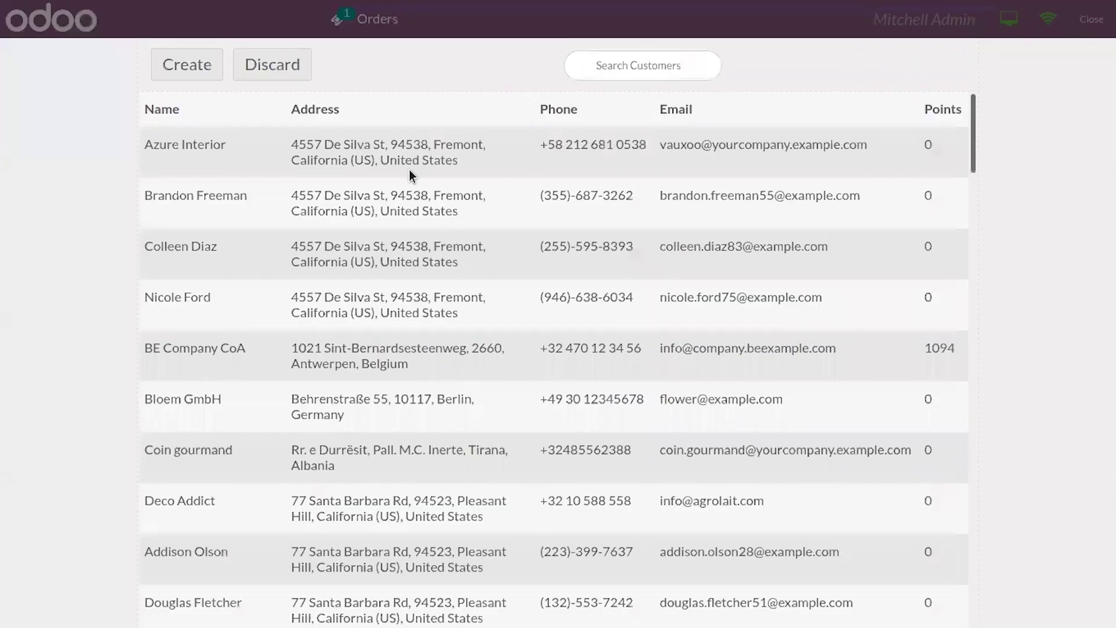
pyautogui.click(410, 169)
pyautogui.click(192, 67)
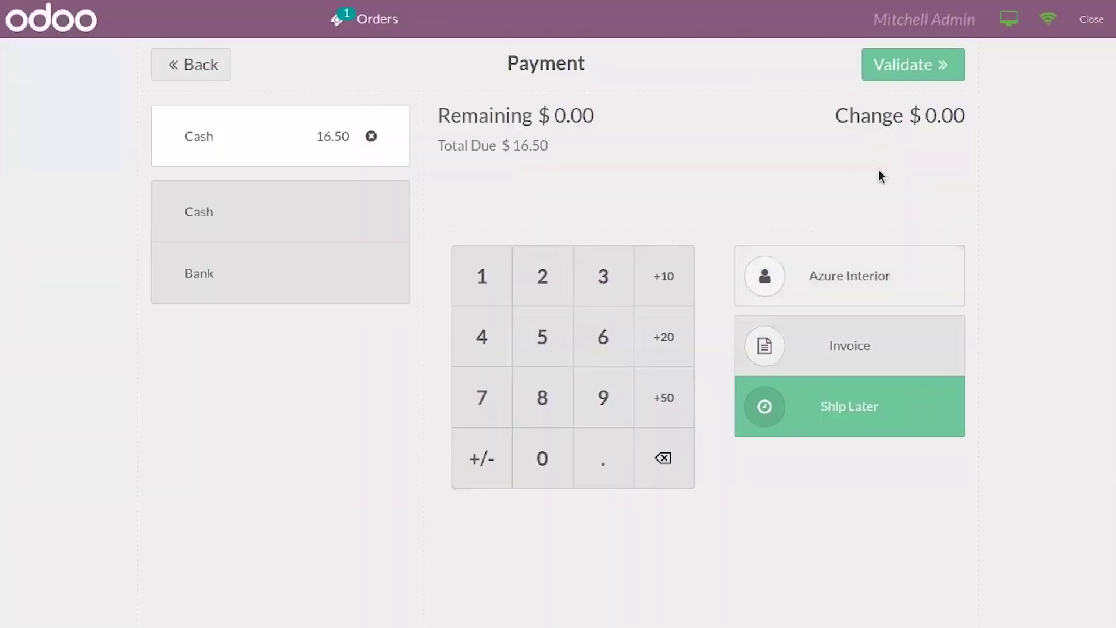
pyautogui.click(911, 68)
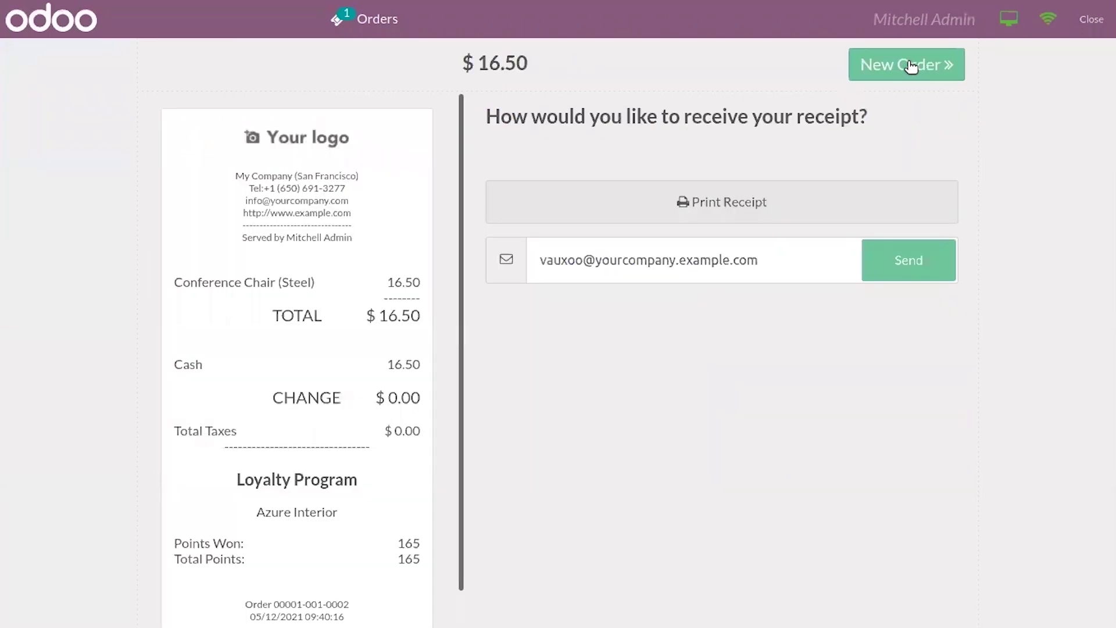
pyautogui.click(912, 65)
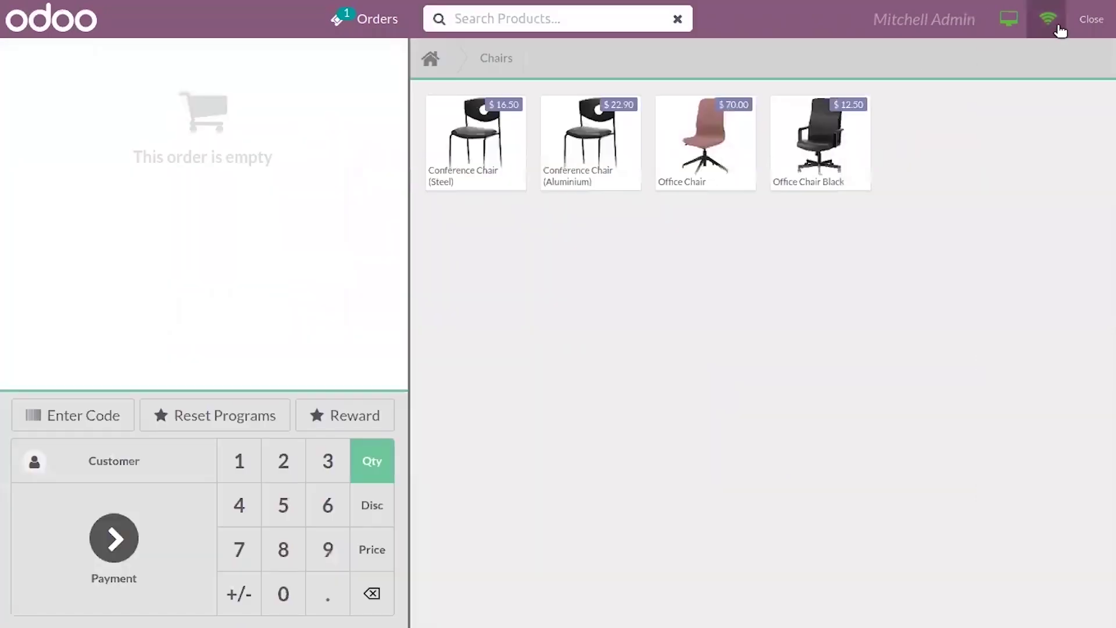
# Step: Leave the Shop register, switch to the CRM app and open its settings
pyautogui.click(1095, 26)
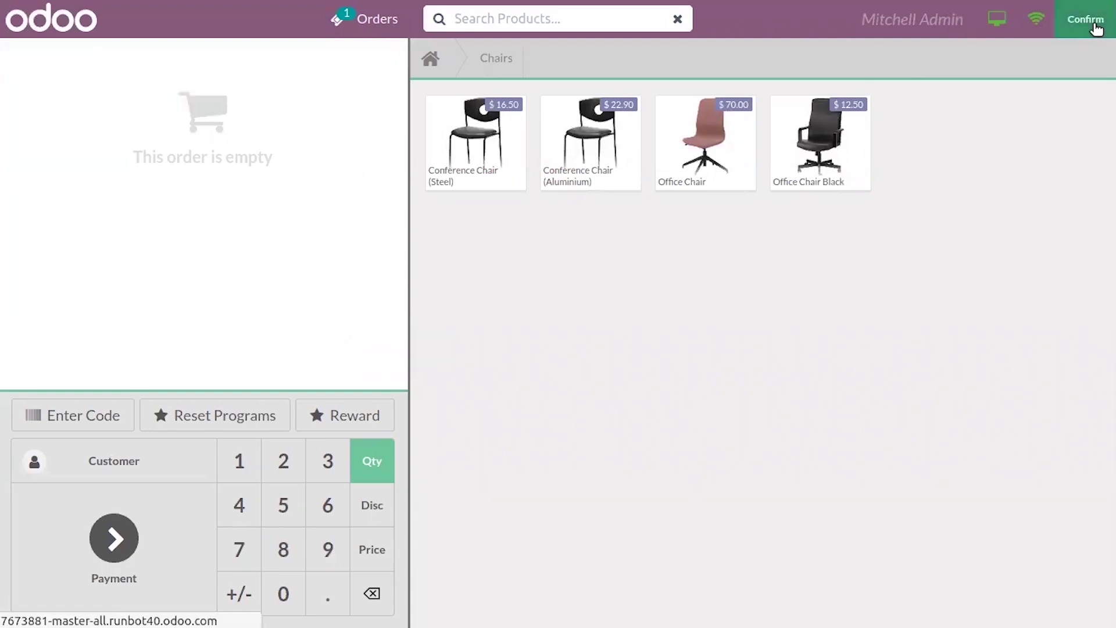
pyautogui.click(1095, 26)
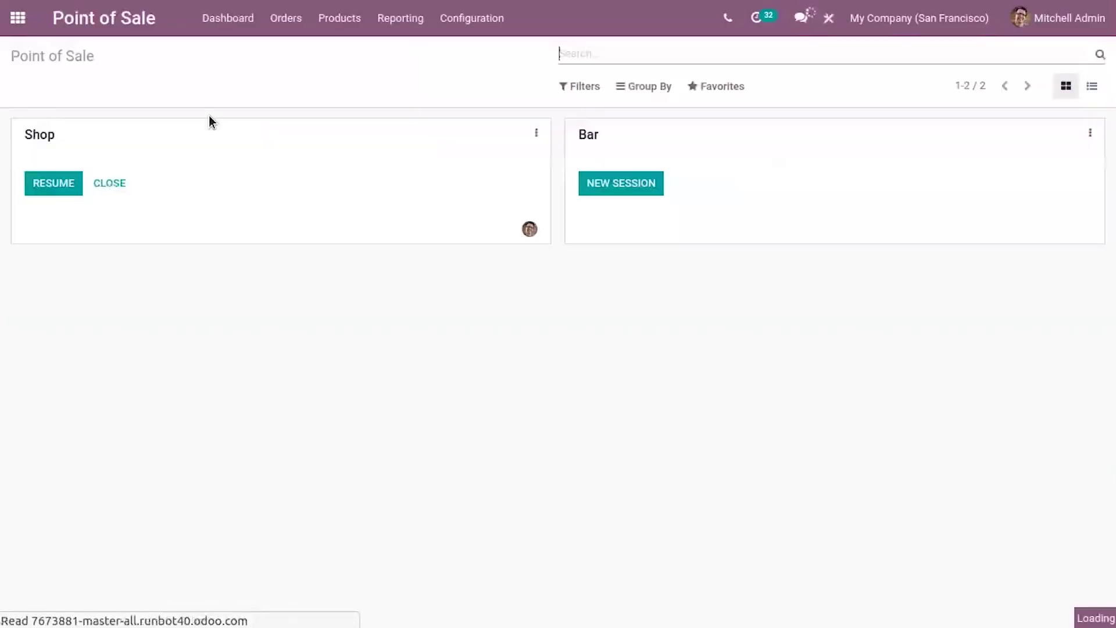
pyautogui.click(10, 8)
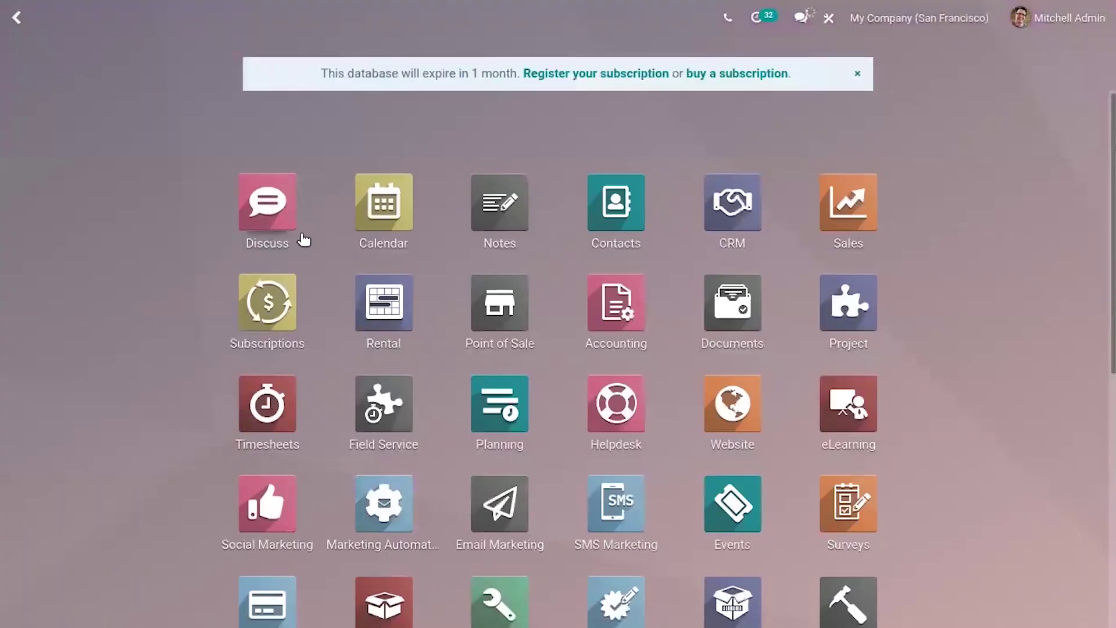
pyautogui.write('cr')
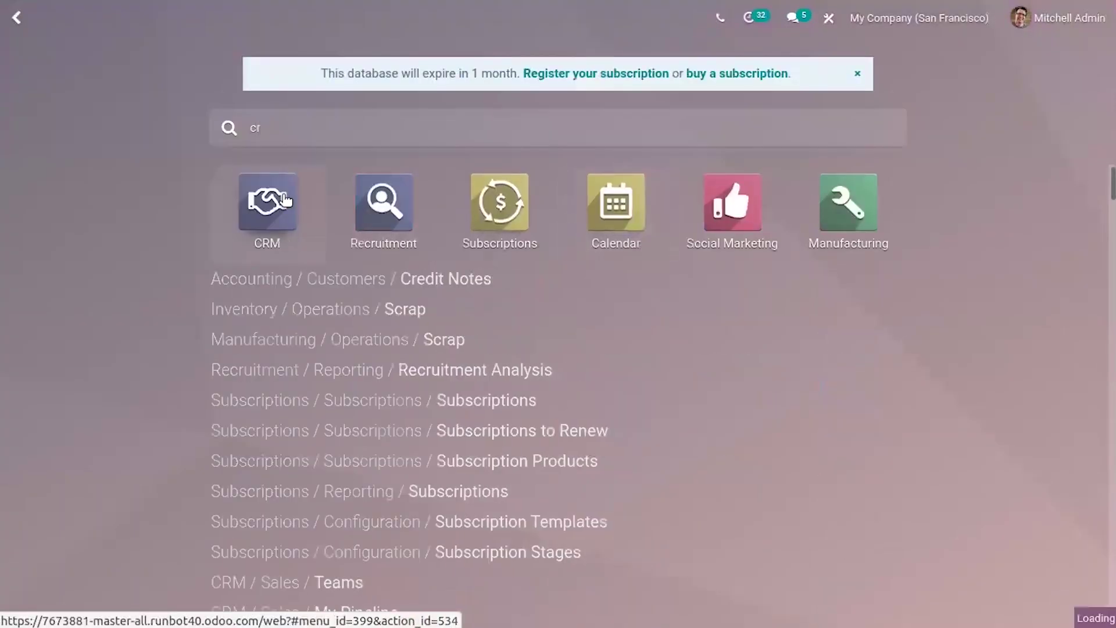
pyautogui.click(285, 200)
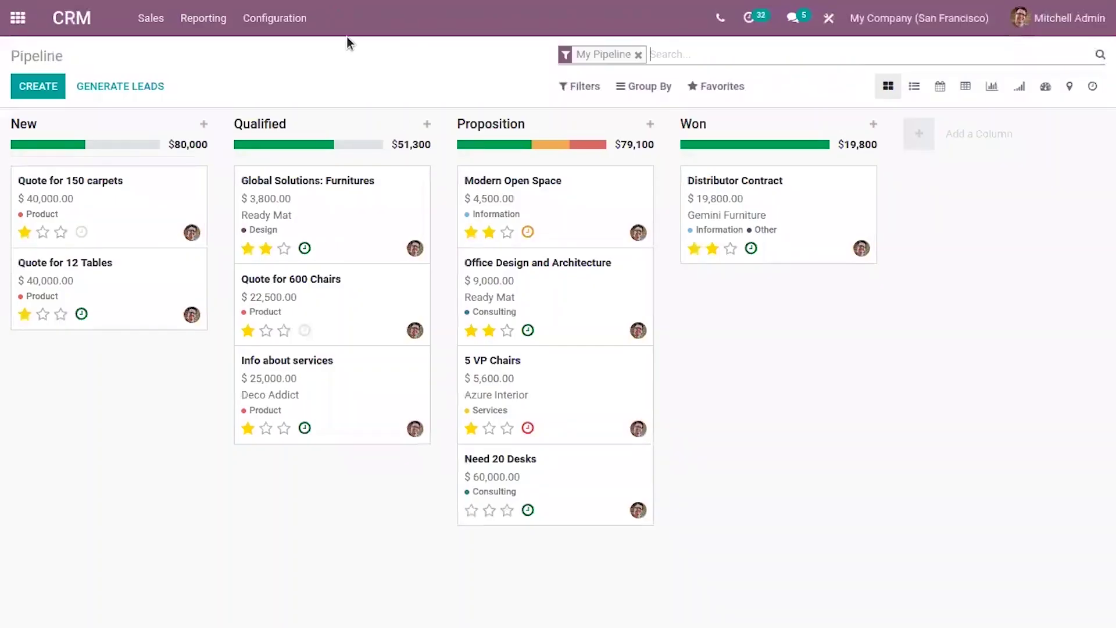
pyautogui.click(274, 18)
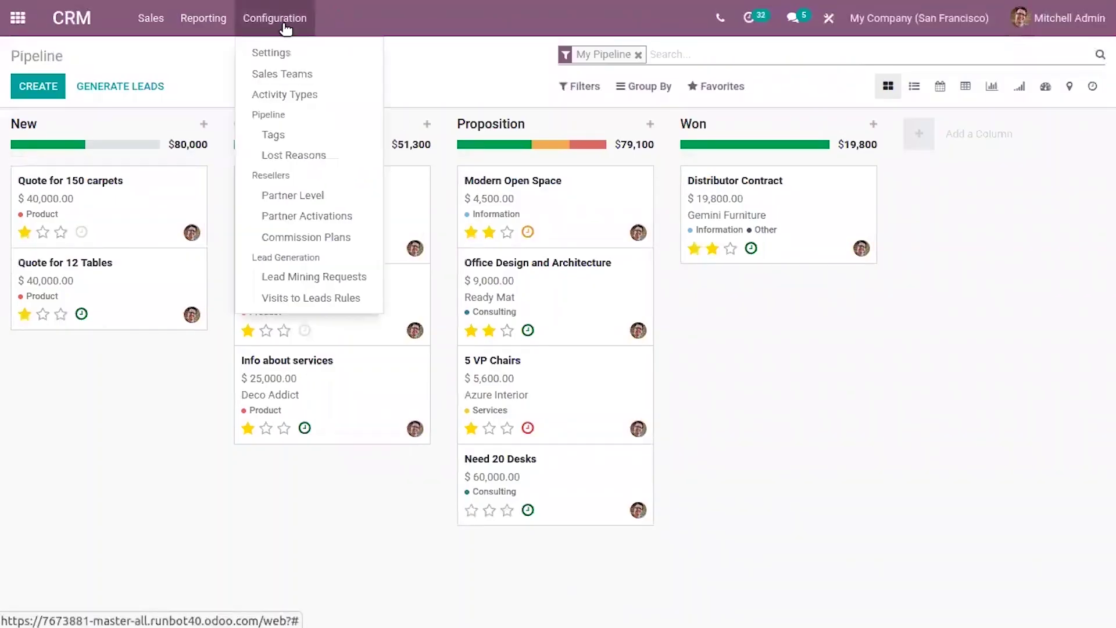
pyautogui.click(304, 60)
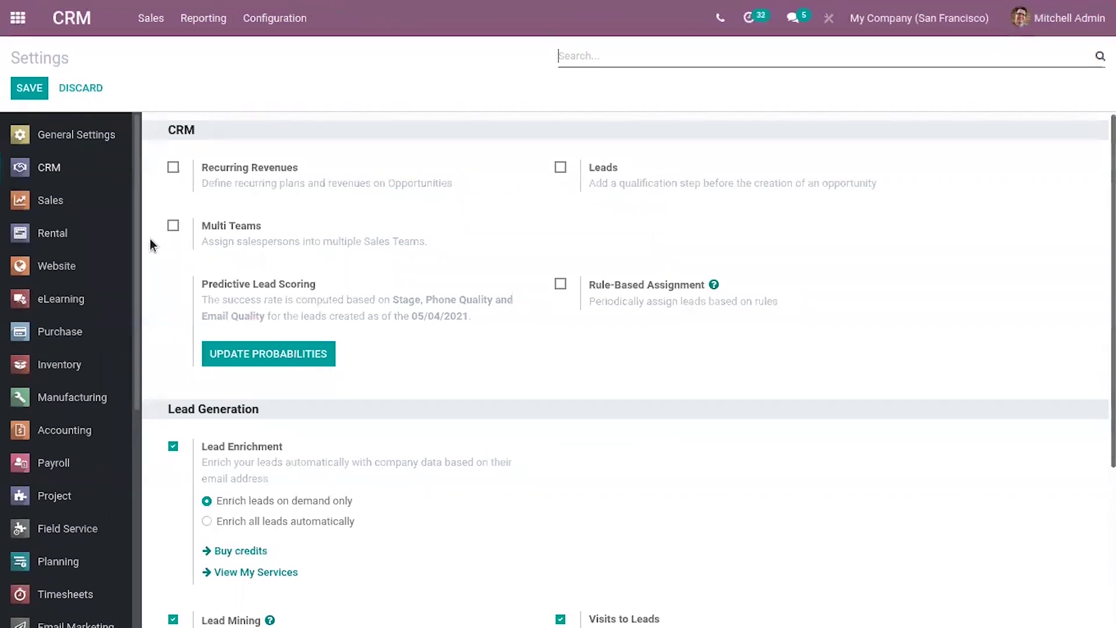
# Step: Try out the Multi Teams option in the CRM settings and leave the page, discarding the unsaved change
pyautogui.click(173, 227)
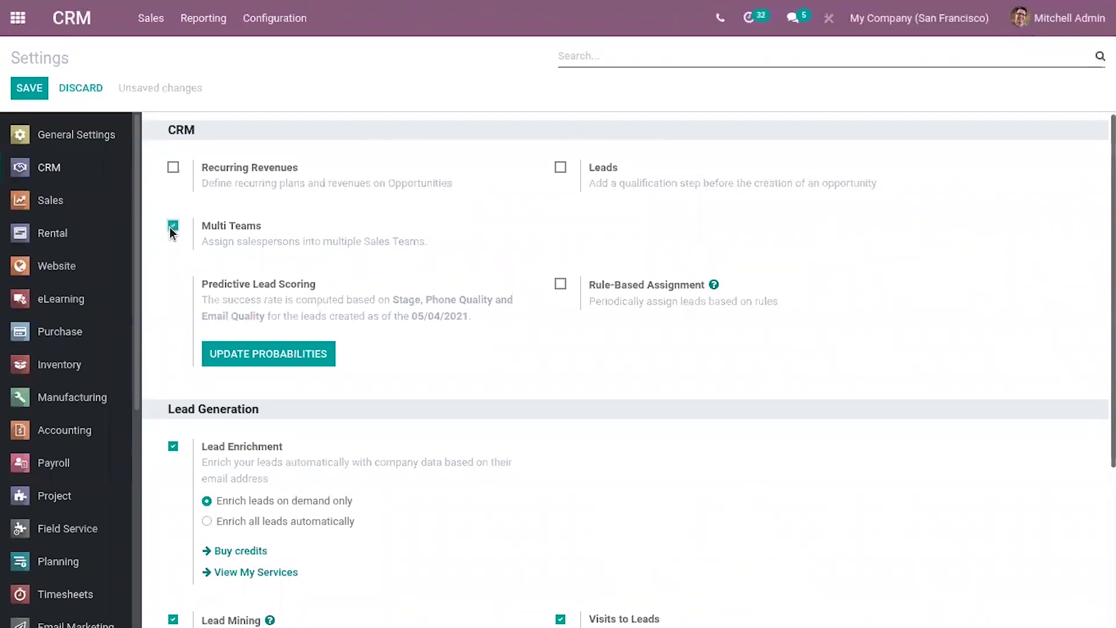
pyautogui.click(173, 226)
pyautogui.doubleClick(173, 227)
pyautogui.click(172, 226)
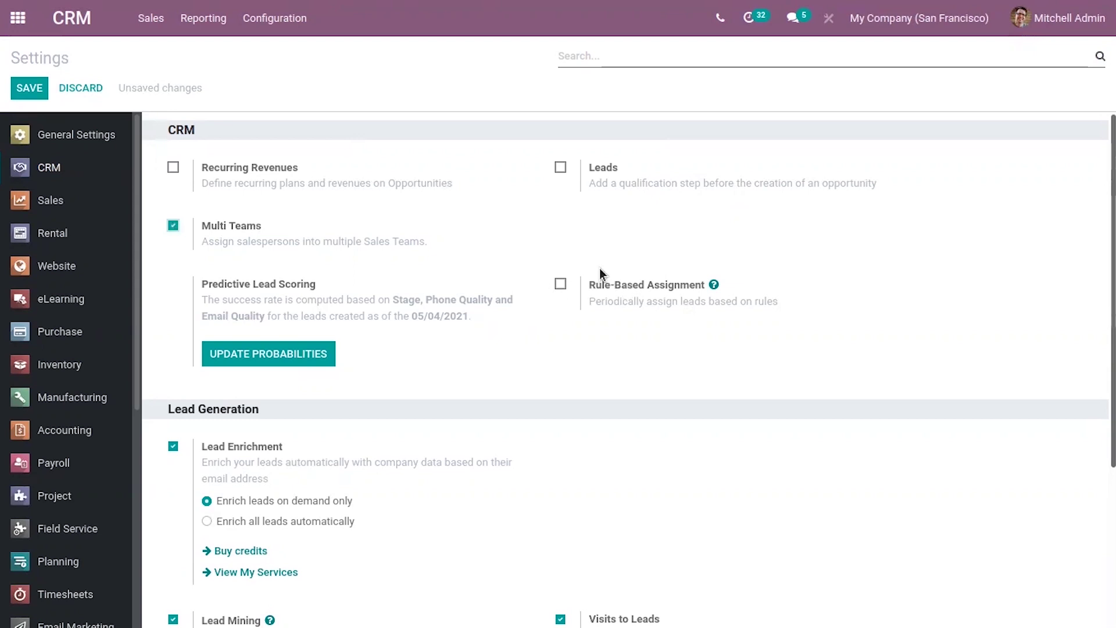
pyautogui.moveTo(648, 296)
pyautogui.click(9, 20)
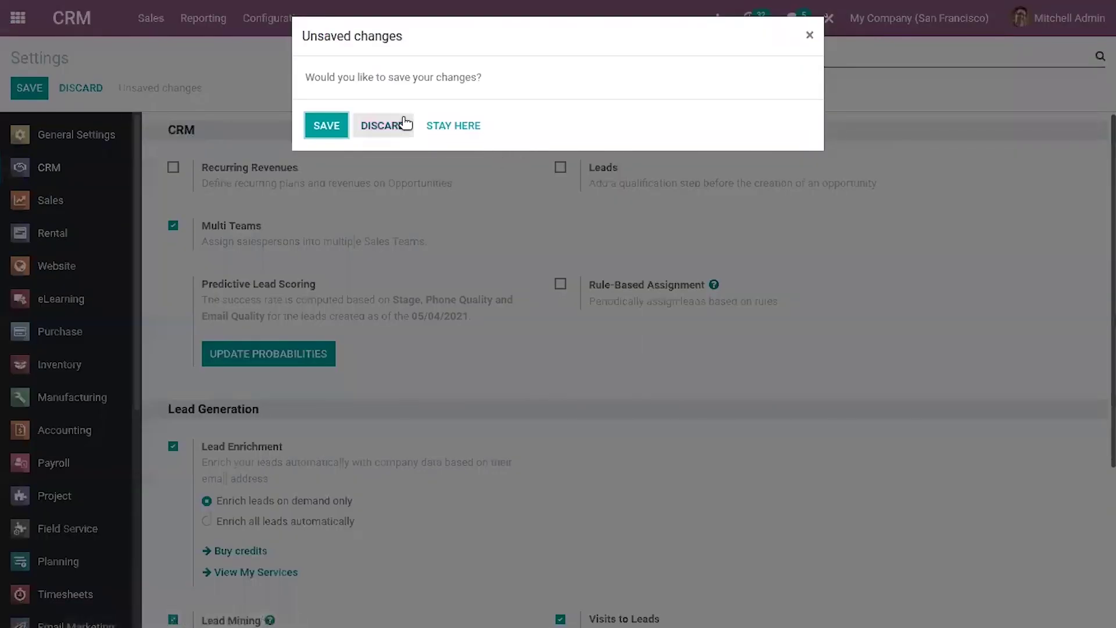
pyautogui.click(396, 123)
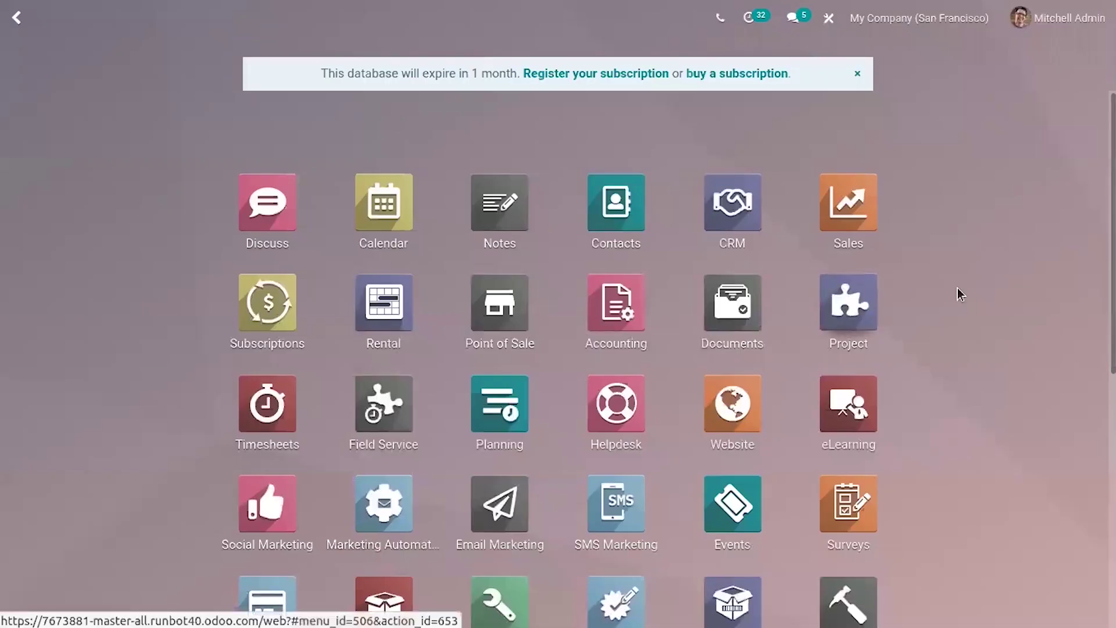
# Step: Switch to the Project app
pyautogui.write('pr')
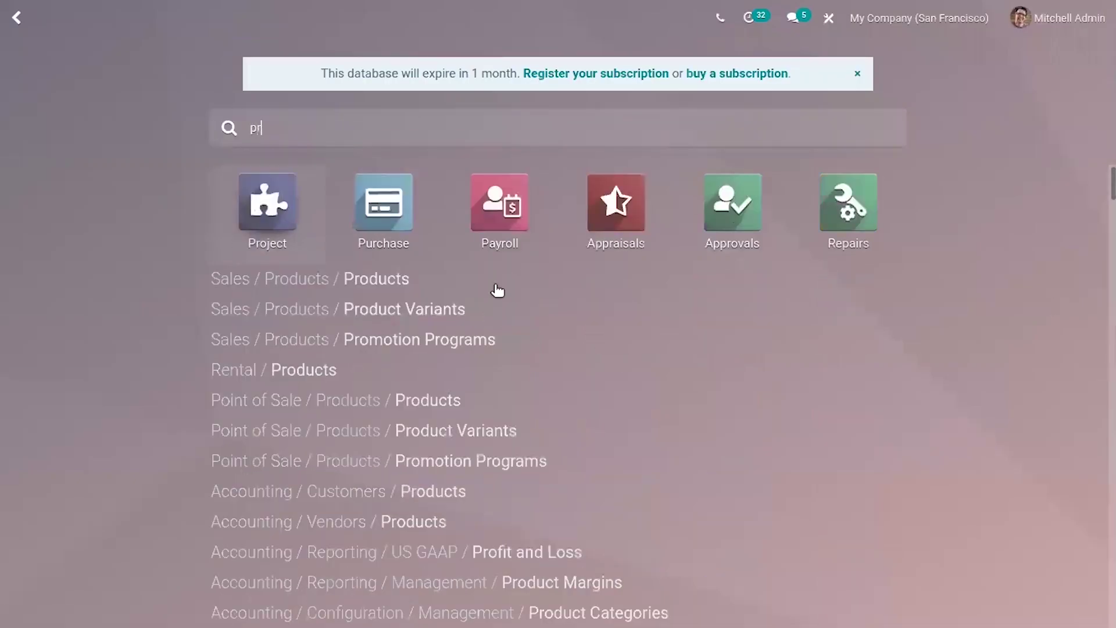
pyautogui.click(266, 189)
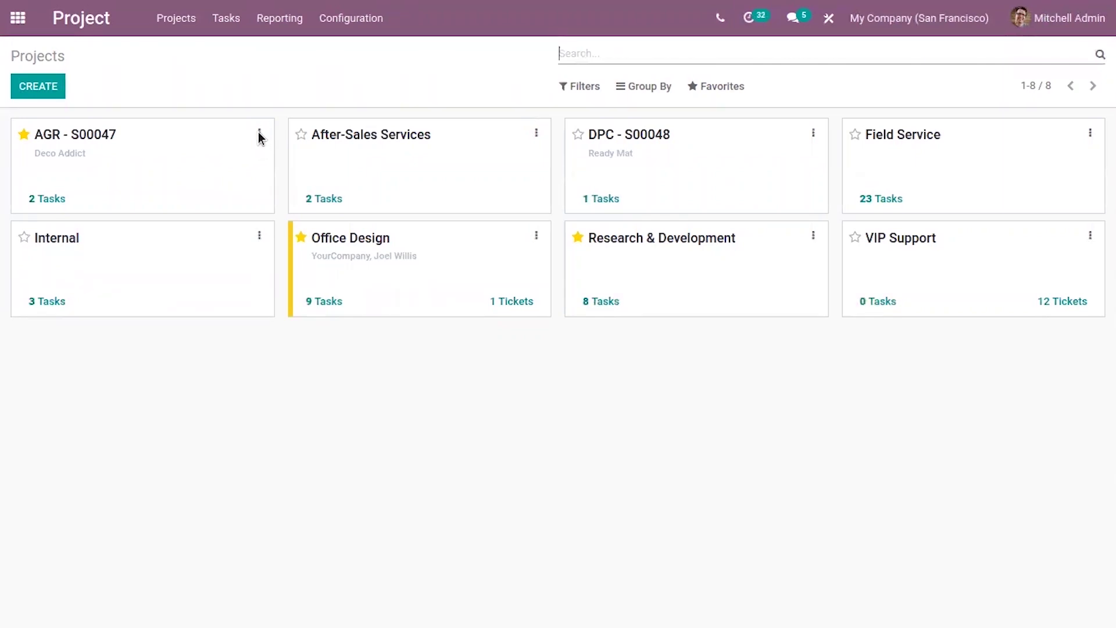
# Step: Open the After-Sales Services project from the project configuration list and view its burndown chart
pyautogui.click(348, 18)
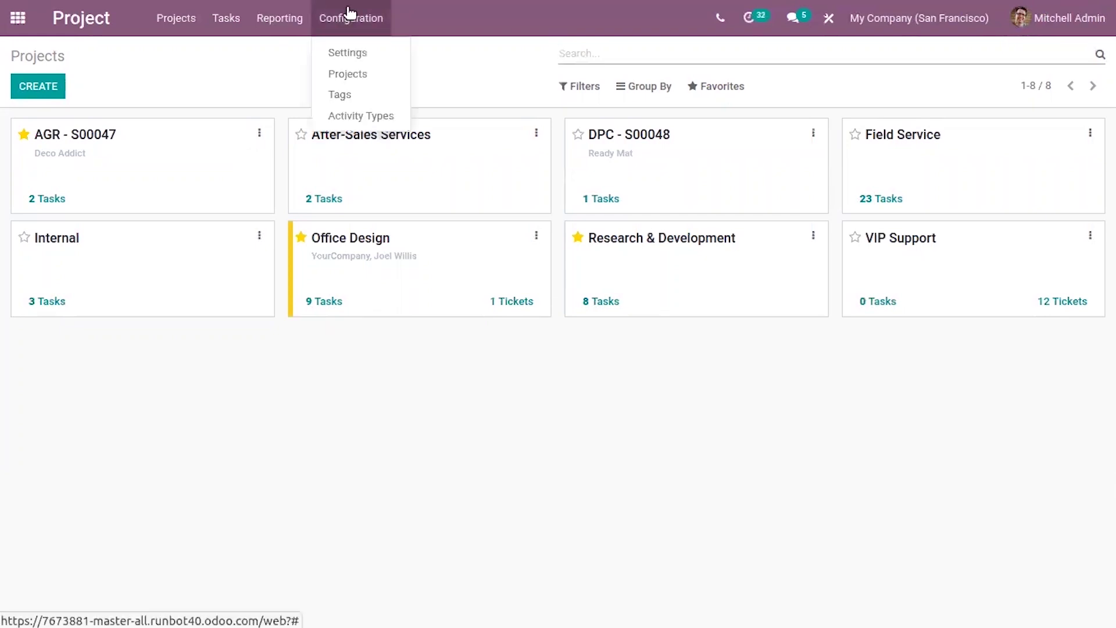
pyautogui.click(375, 80)
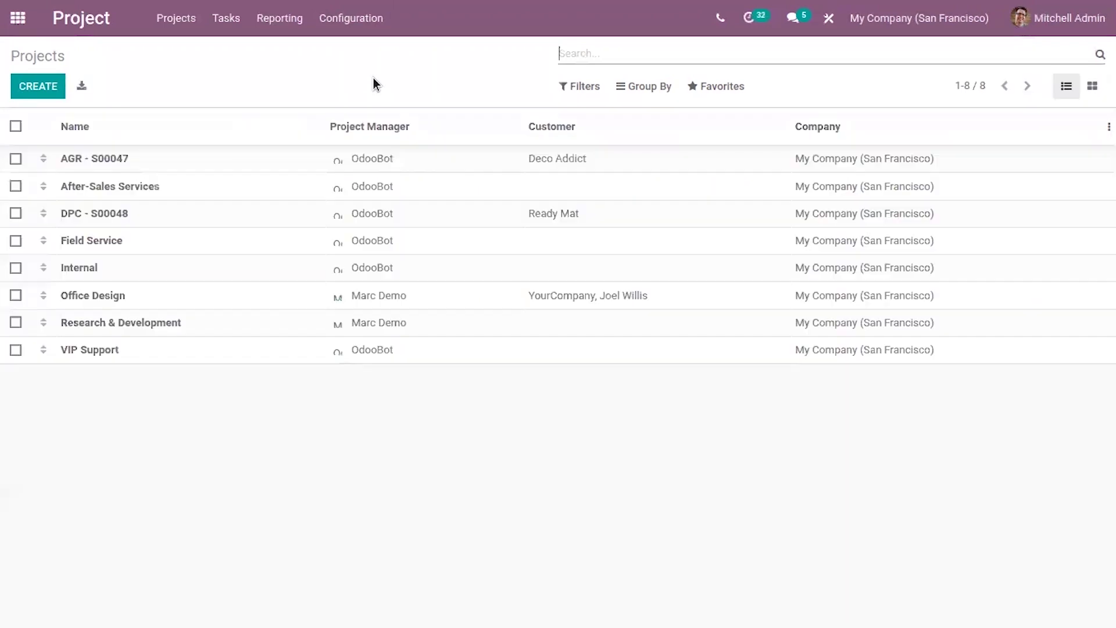
pyautogui.click(187, 187)
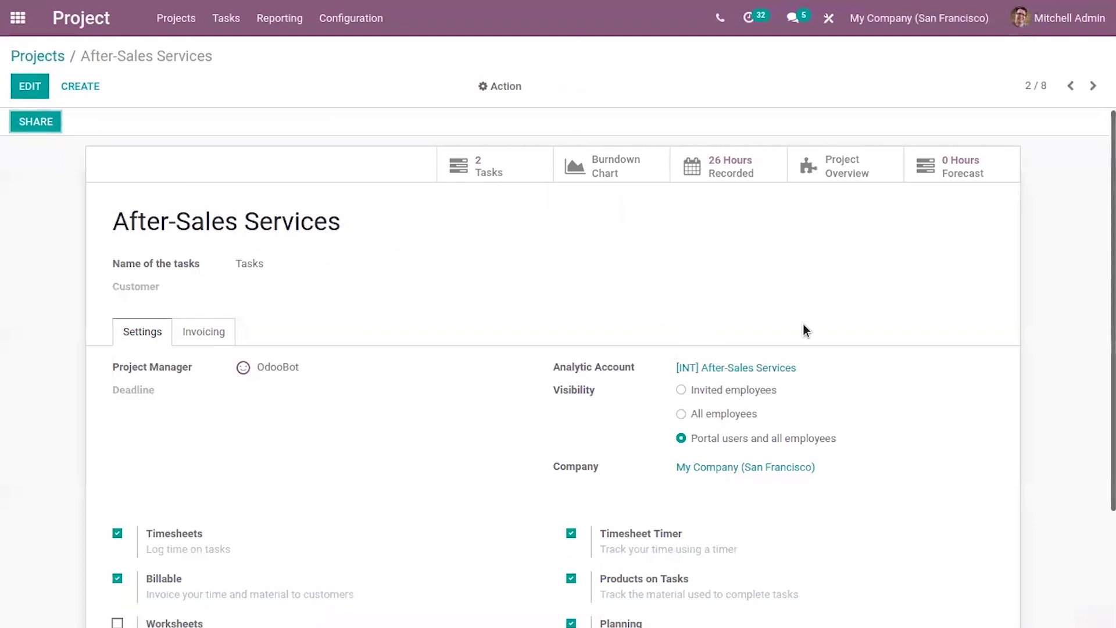
pyautogui.click(623, 173)
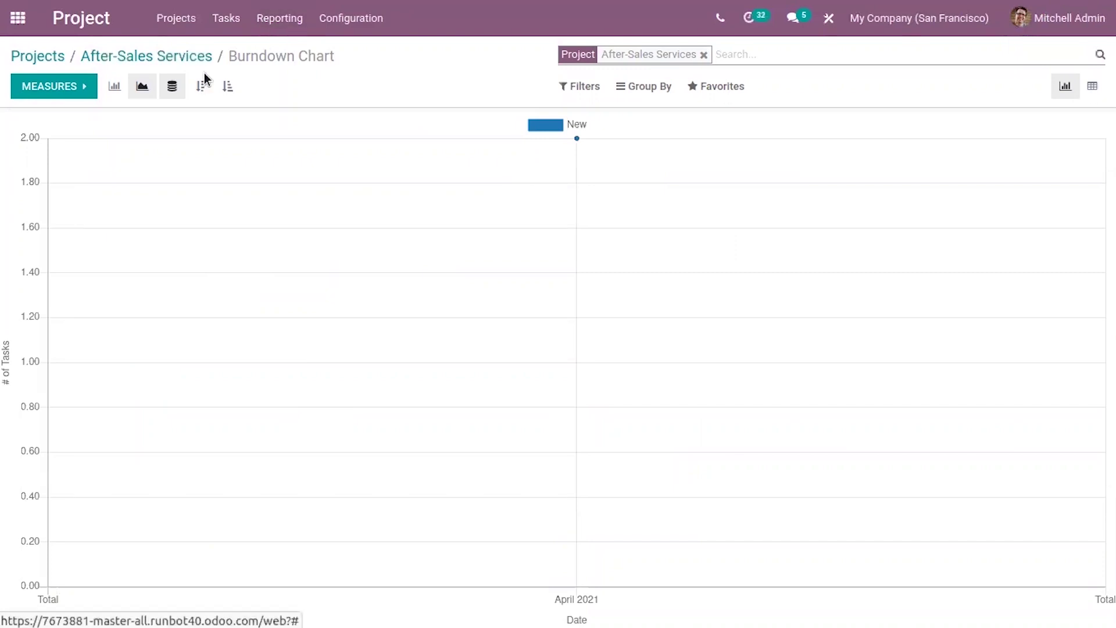
# Step: Return to the After-Sales Services project and look through its project overview, including profitability, time by people and planning
pyautogui.click(143, 57)
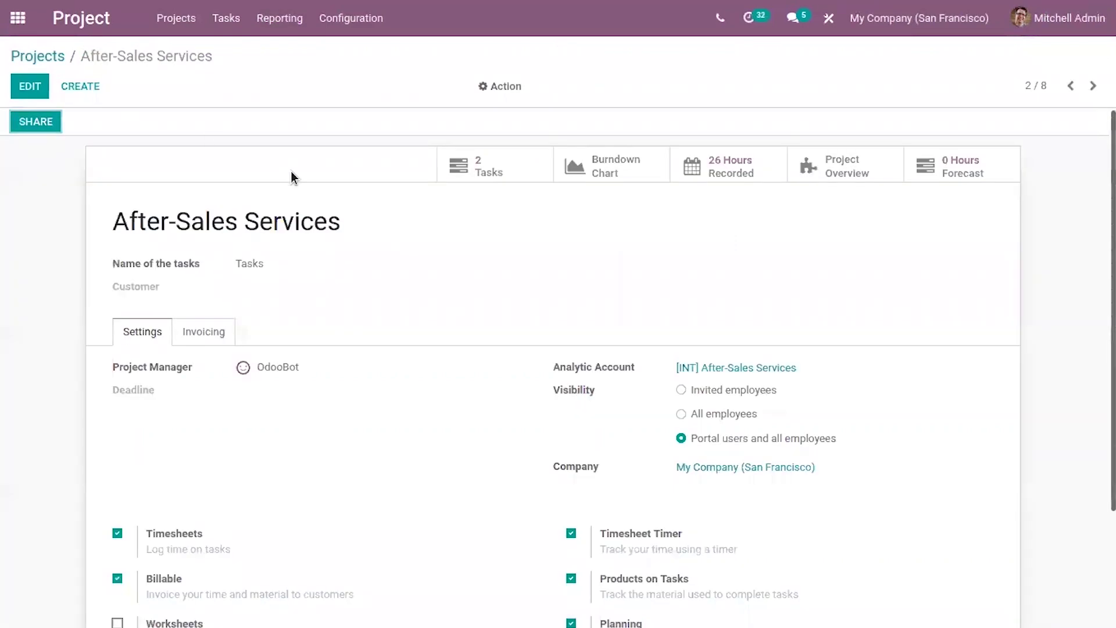
pyautogui.click(846, 166)
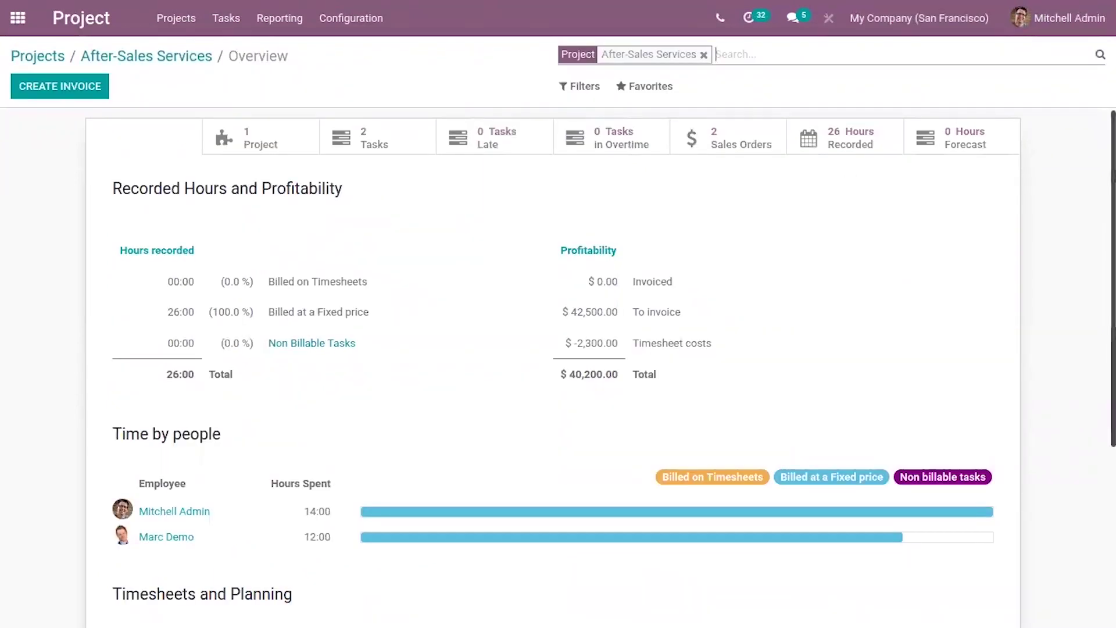
pyautogui.scroll(-3, 1099, 493)
pyautogui.scroll(5, 1099, 495)
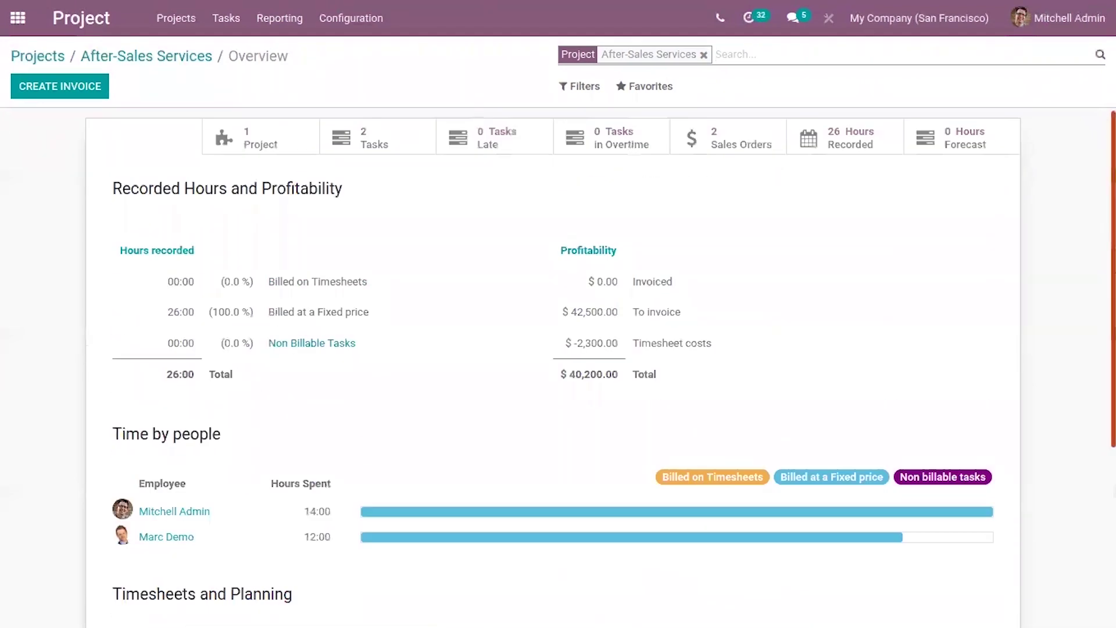
# Step: Switch to the Notes app and open the note Project N.947.5
pyautogui.click(19, 18)
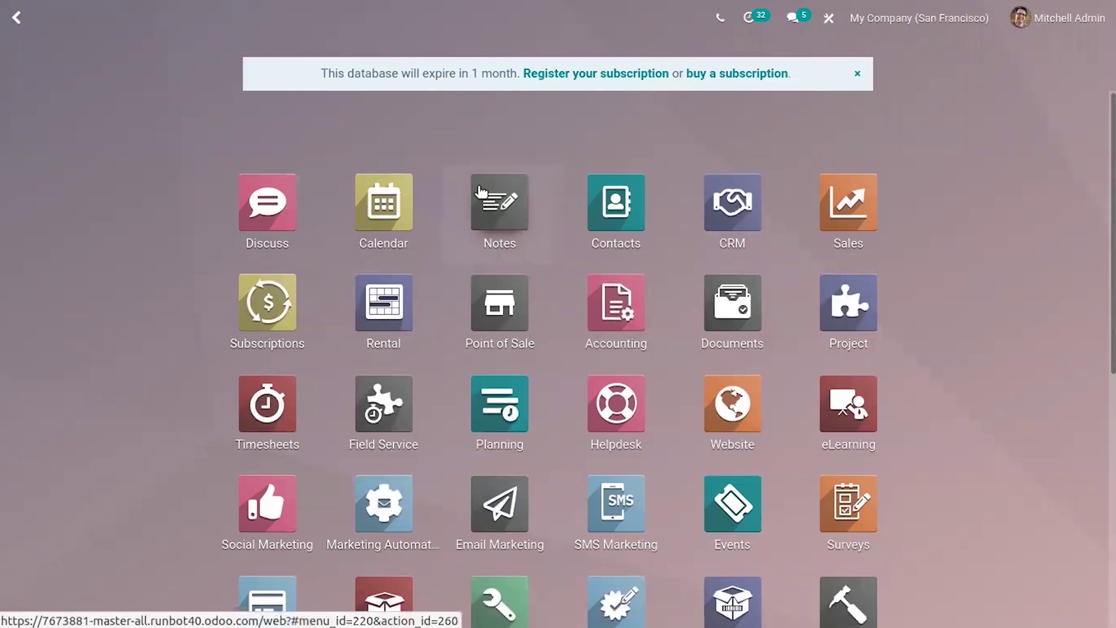
pyautogui.click(370, 216)
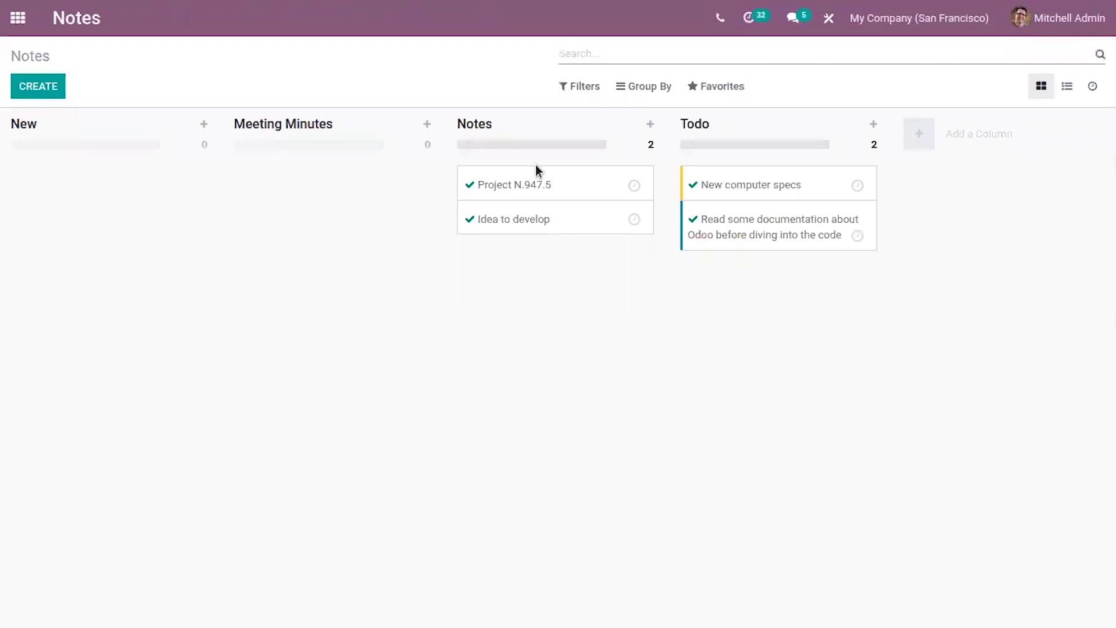
pyautogui.click(550, 197)
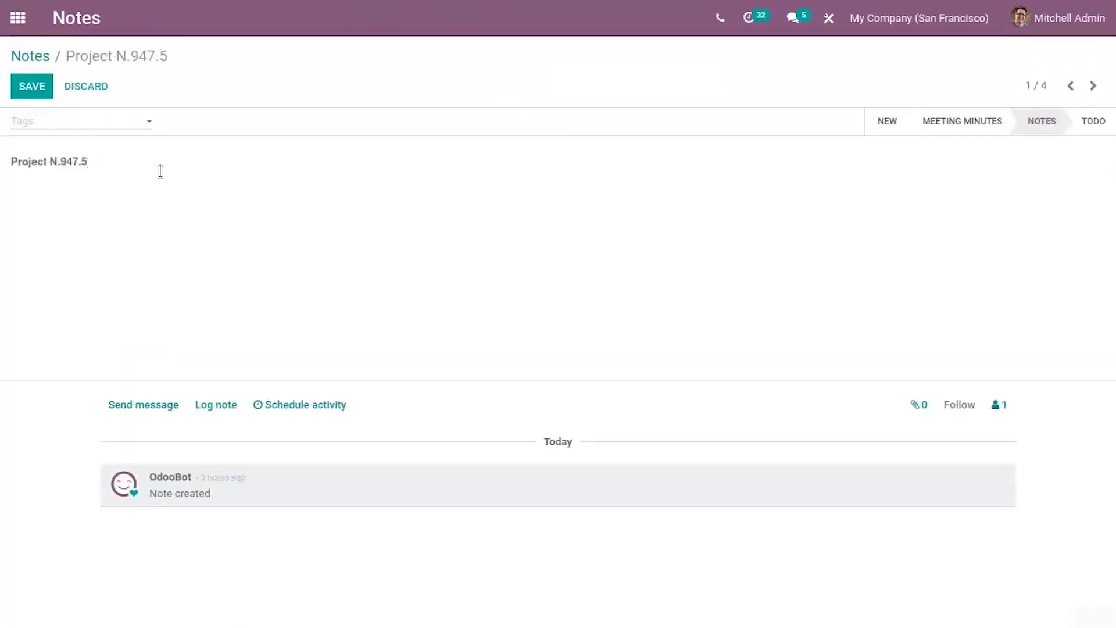
# Step: Start a new line under the note's title and examine the block list offered by the "/" command, then dismiss it
pyautogui.press('Return')
pyautogui.write('/')
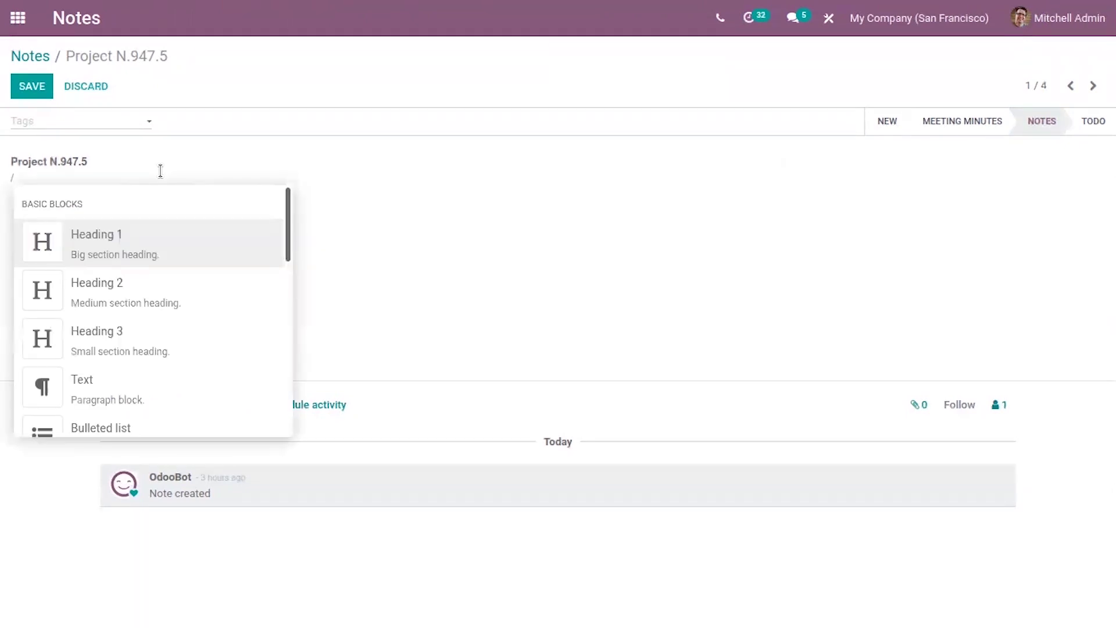
pyautogui.press('BackSpace')
pyautogui.write('/')
pyautogui.press('Escape')
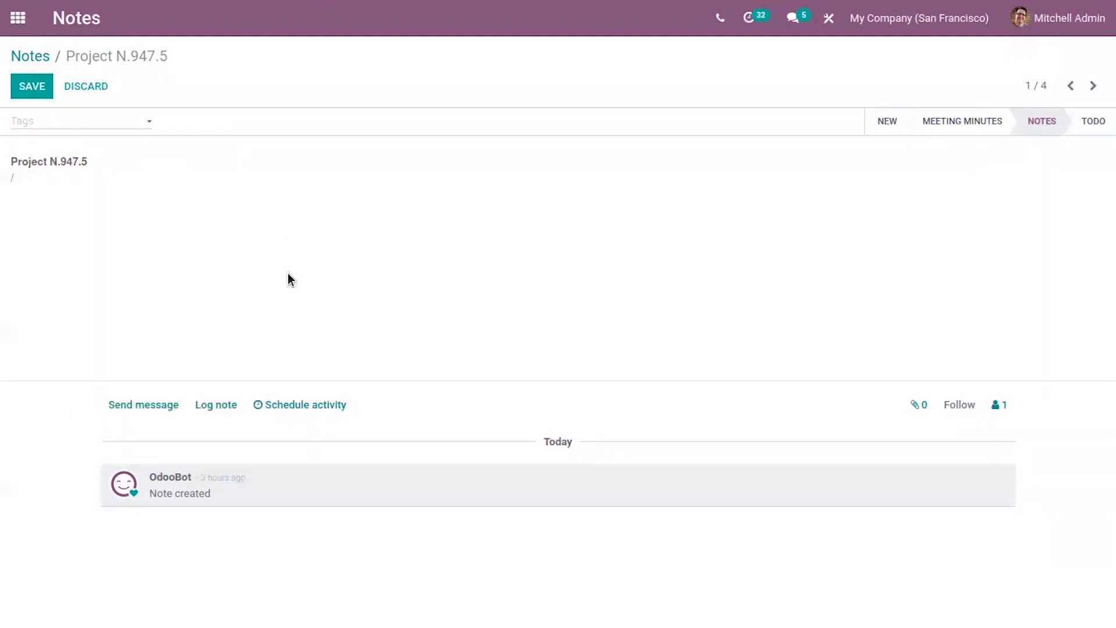
pyautogui.press('BackSpace')
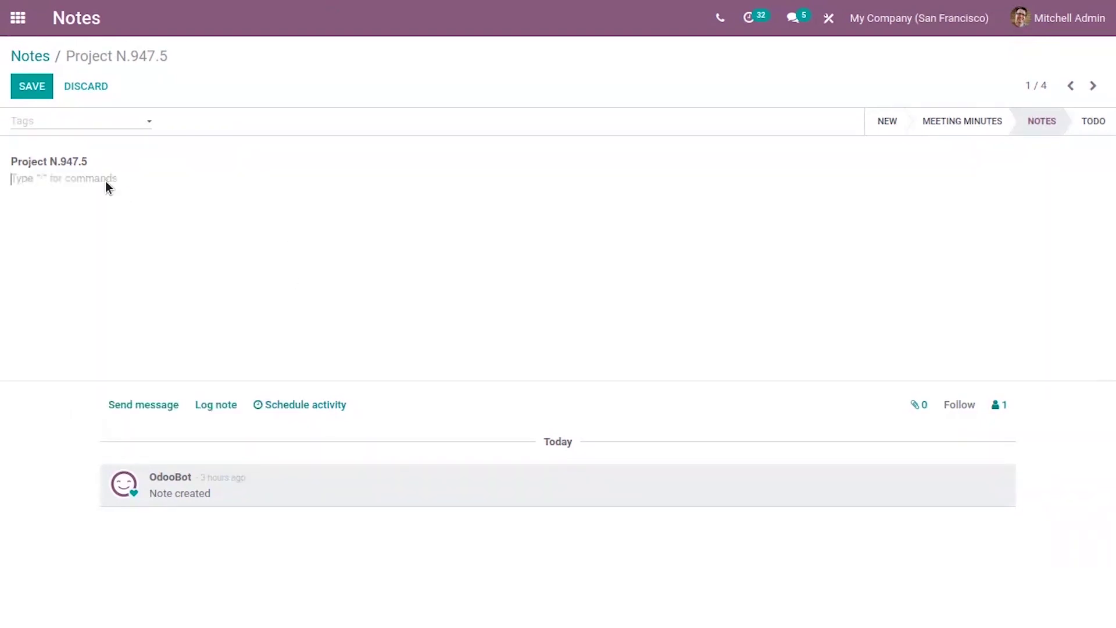
pyautogui.write('/')
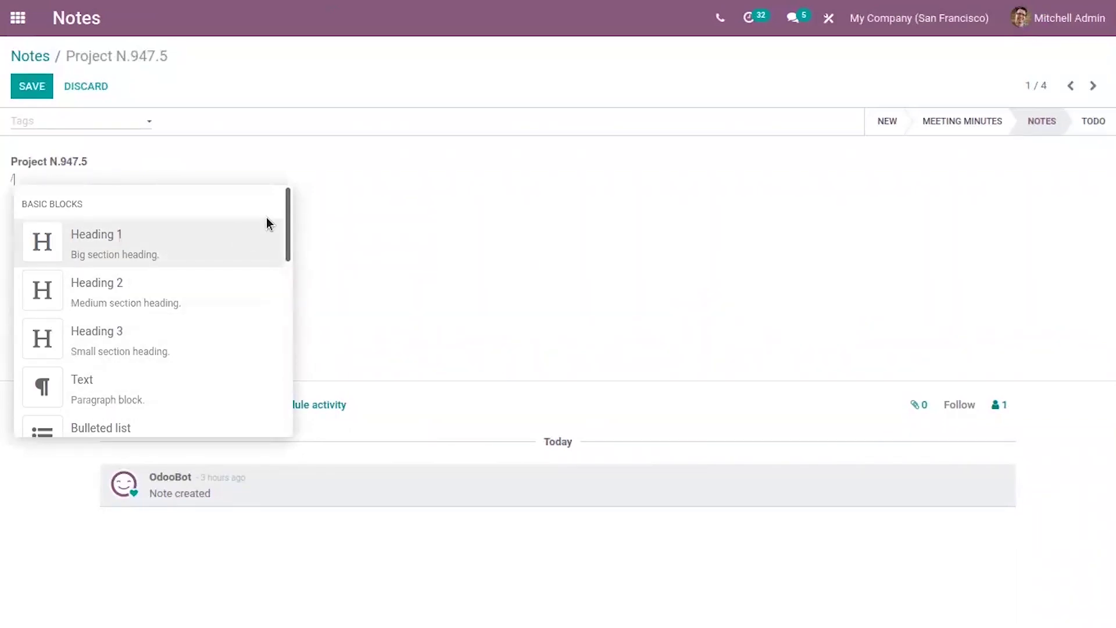
pyautogui.press('BackSpace')
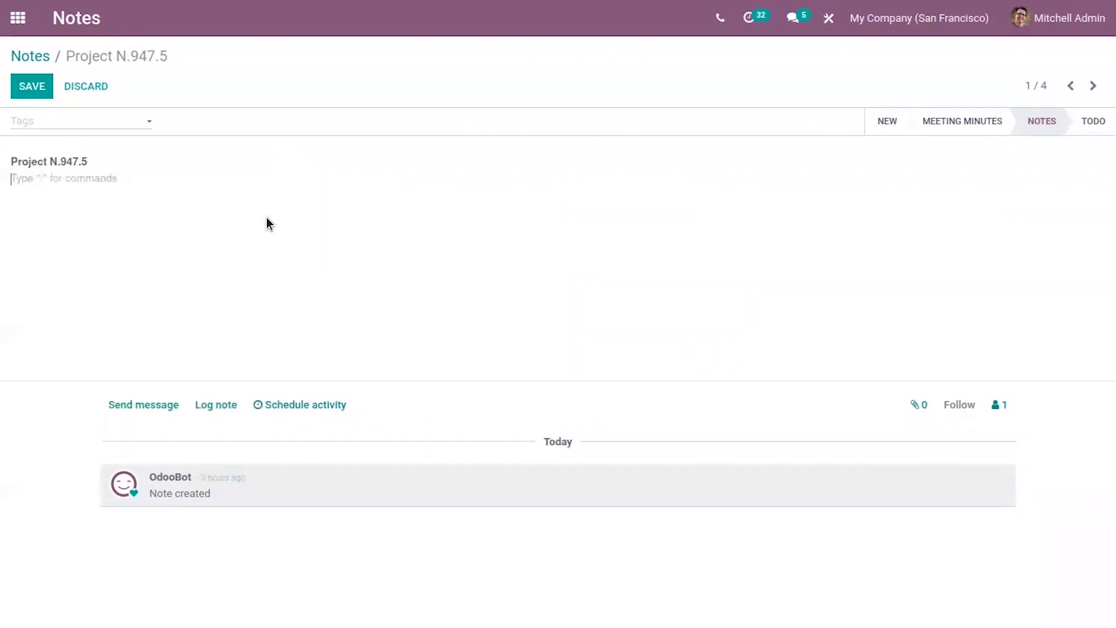
pyautogui.write('/')
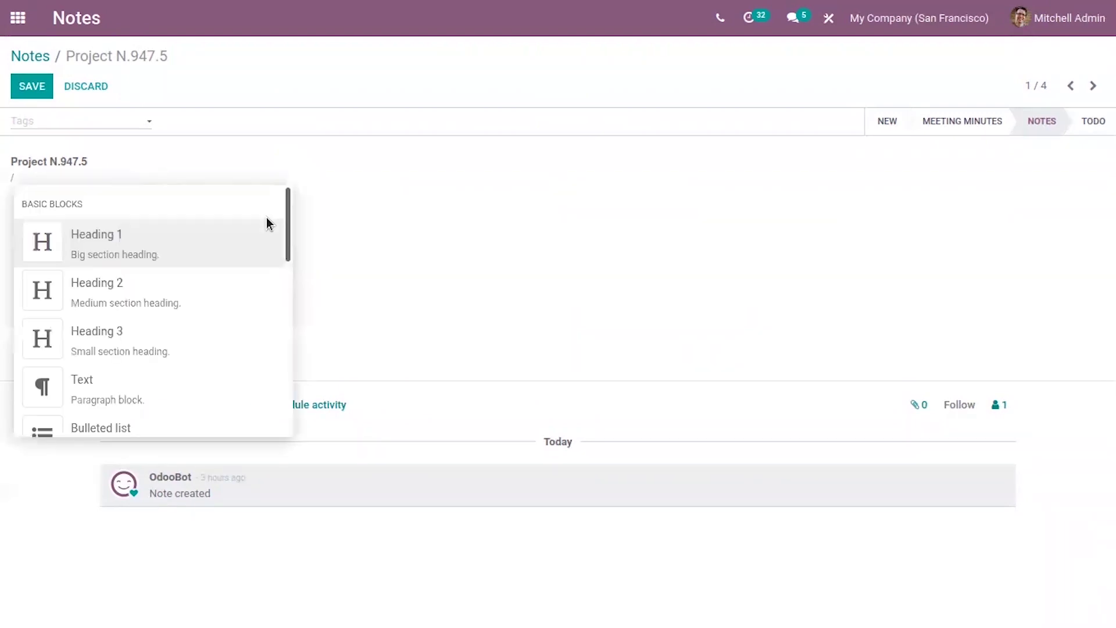
pyautogui.click(410, 233)
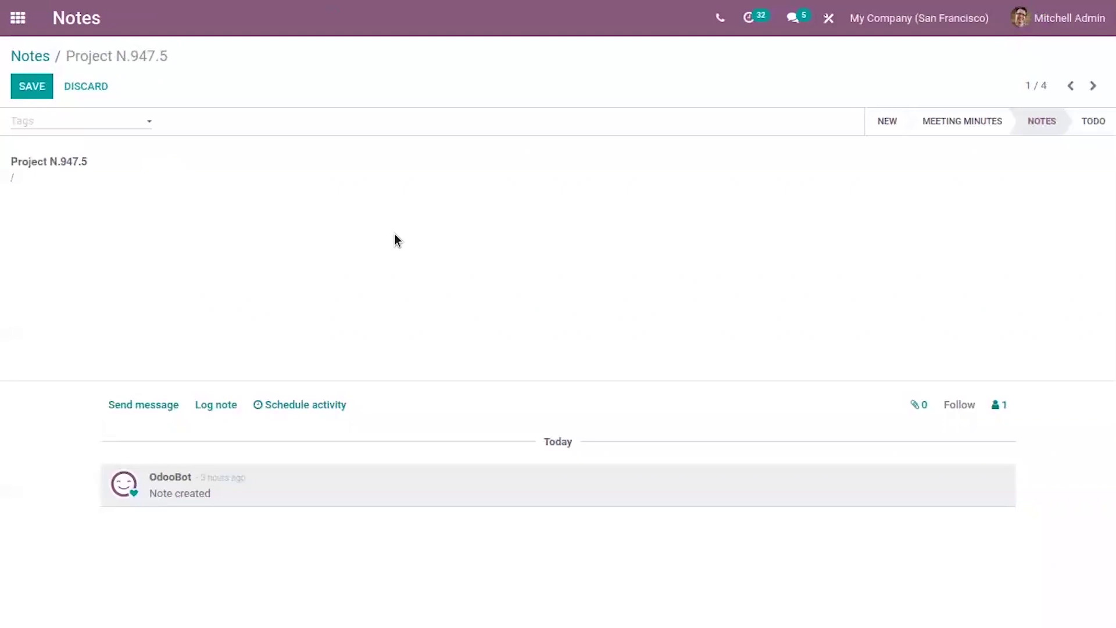
# Step: Leave the Project N.947.5 note and go back to the Notes overview
pyautogui.click(32, 55)
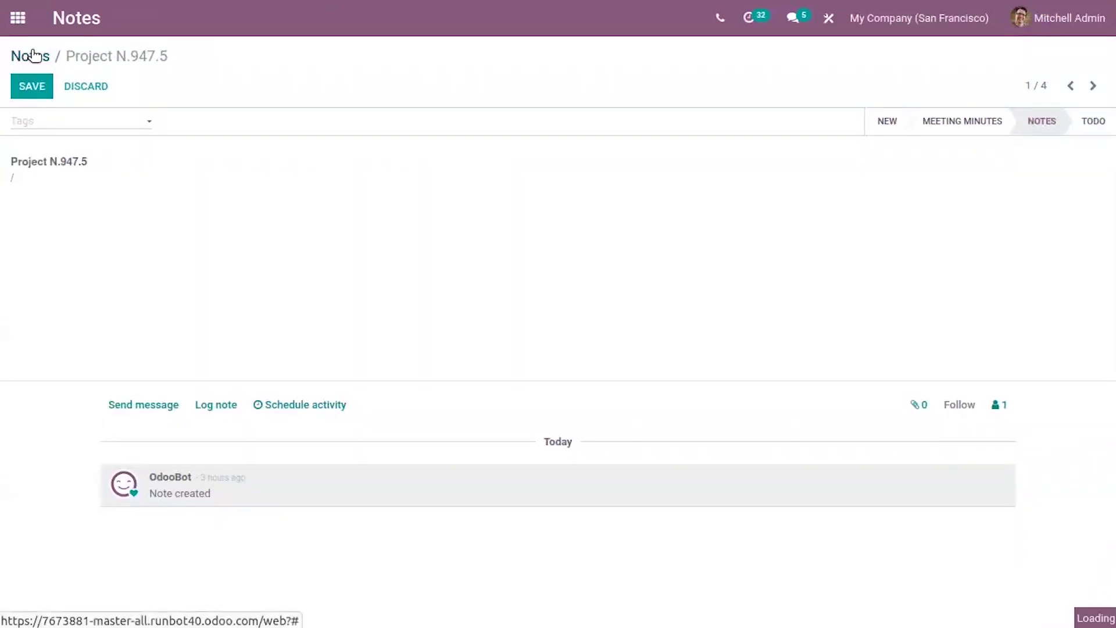
pyautogui.click(17, 17)
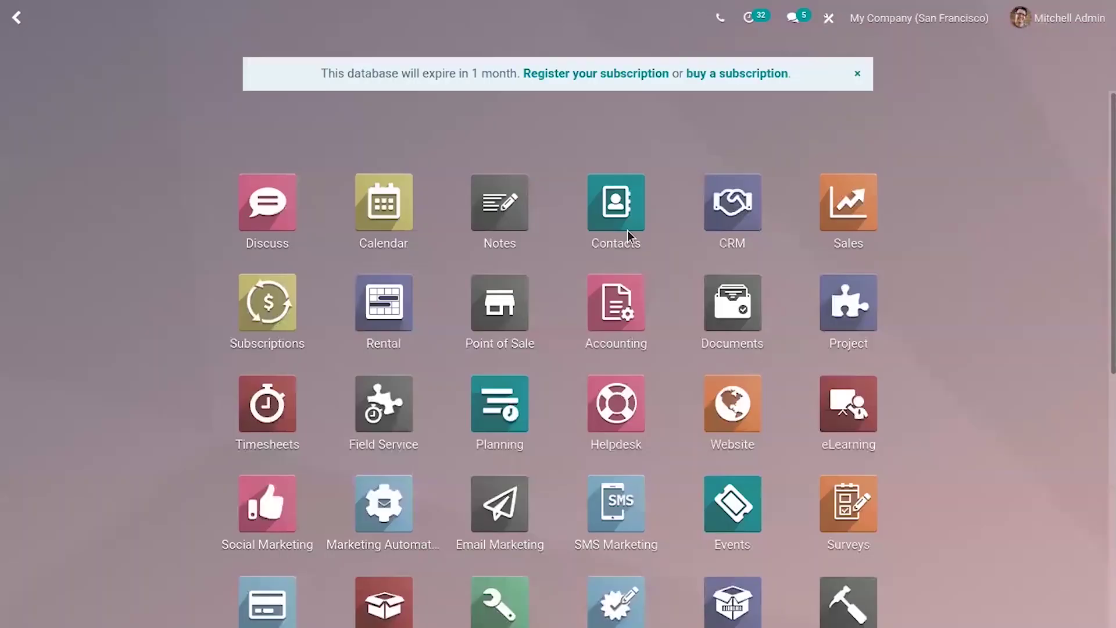
pyautogui.click(500, 207)
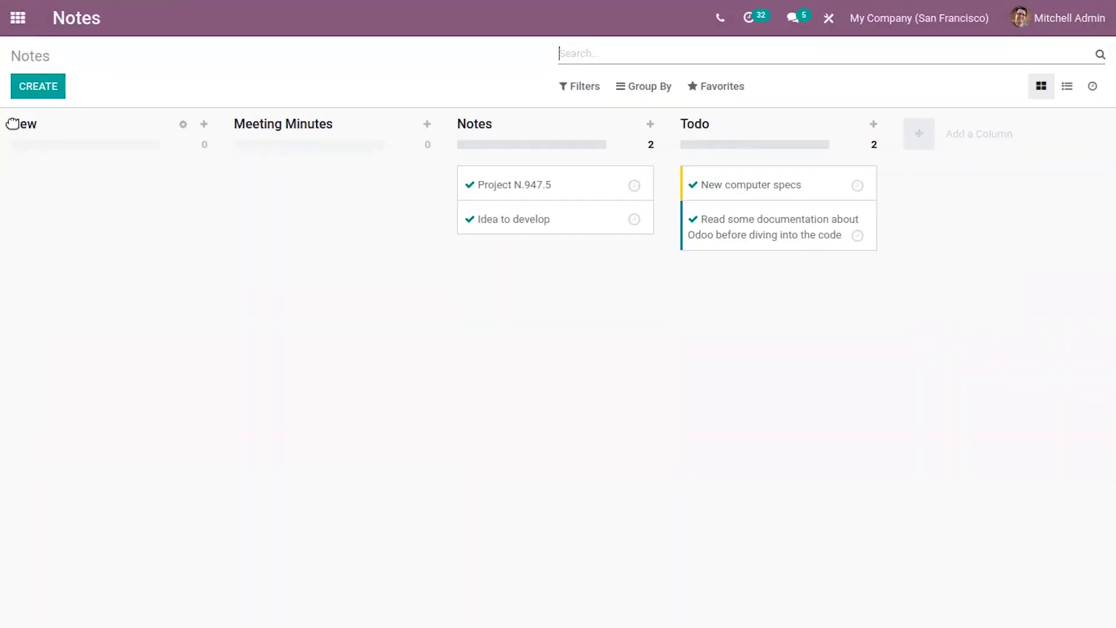
# Step: Leave Notes for the home dashboard and look through the available apps
pyautogui.click(18, 17)
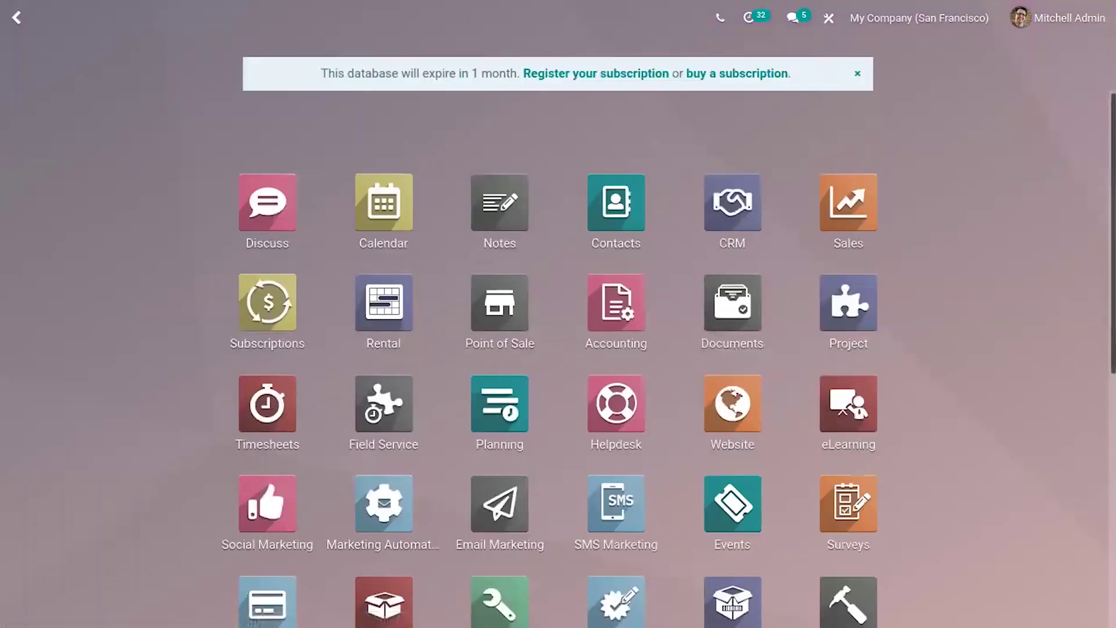
pyautogui.scroll(-7, 558, 349)
pyautogui.scroll(3, 558, 349)
pyautogui.scroll(4, 559, 349)
pyautogui.scroll(-7, 558, 349)
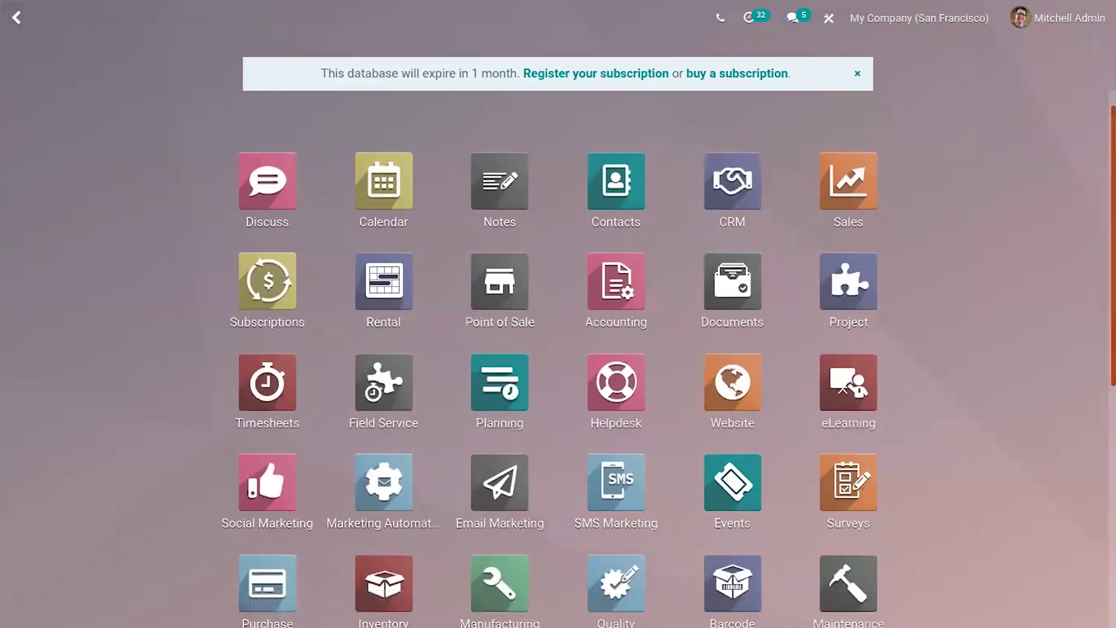